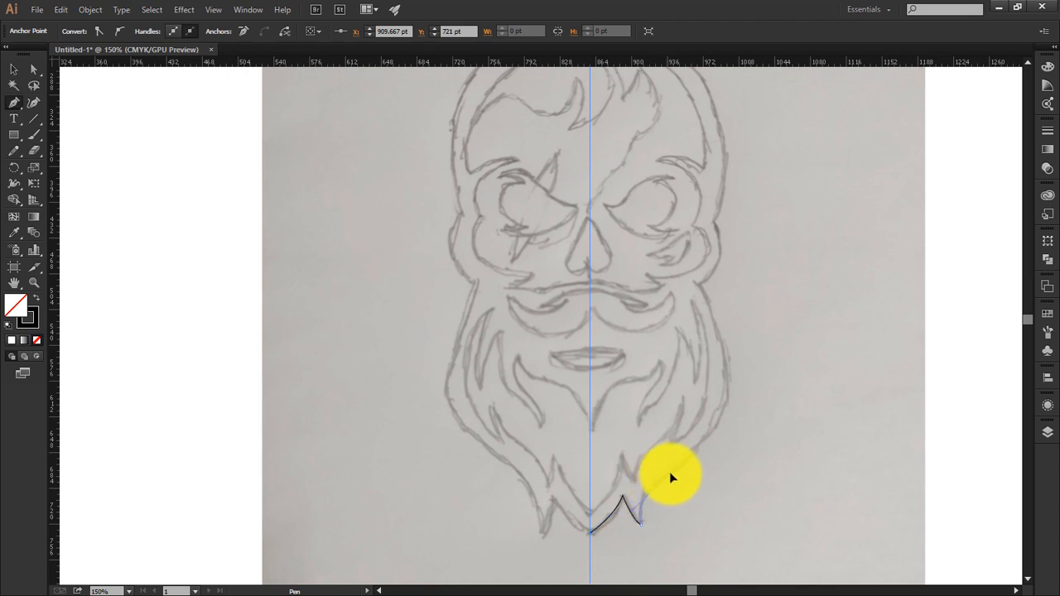
Trace the beard's outer edge on the right half, curving from the lower tuft up to the cheek notch.
{"action": "left_click_drag", "start_coordinate": [670, 472], "coordinate": [673, 459]}
{"action": "key", "text": "ctrl+z"}
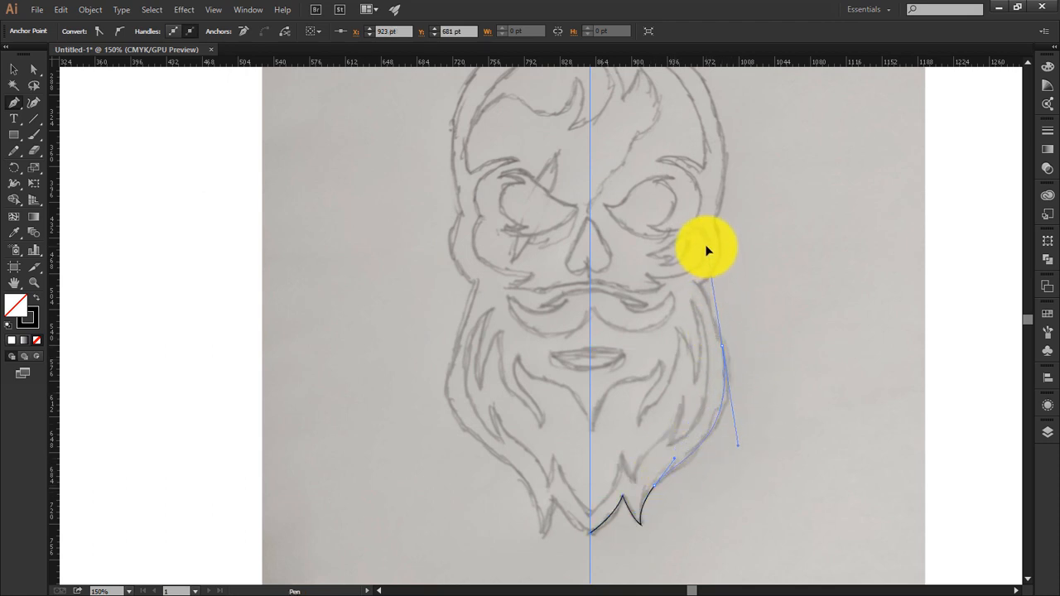
{"action": "left_click_drag", "start_coordinate": [706, 250], "coordinate": [721, 296]}
{"action": "key", "text": "ctrl+z"}
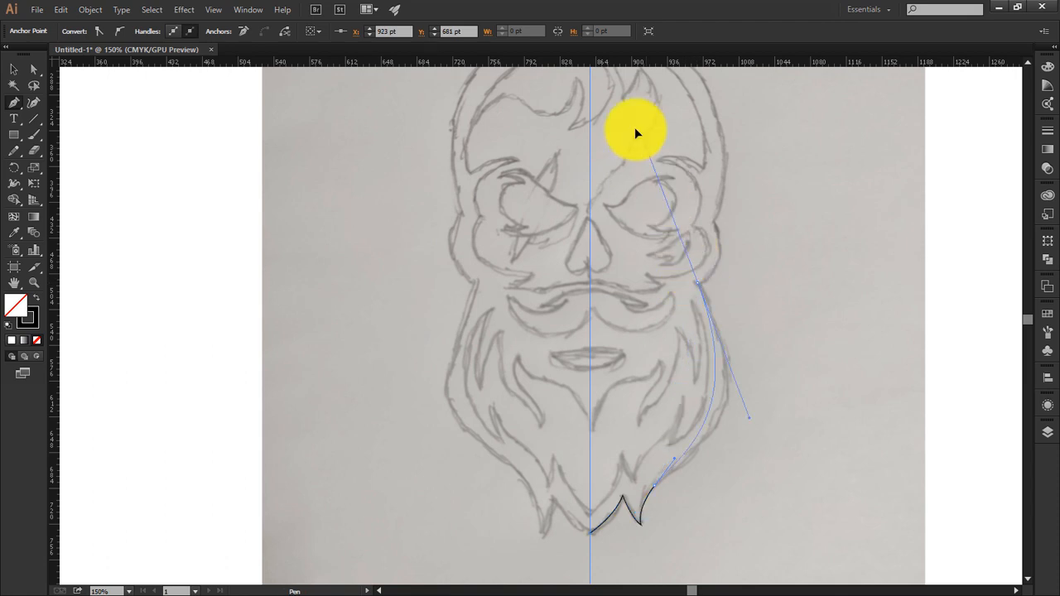
{"action": "left_click_drag", "start_coordinate": [620, 129], "coordinate": [620, 129]}
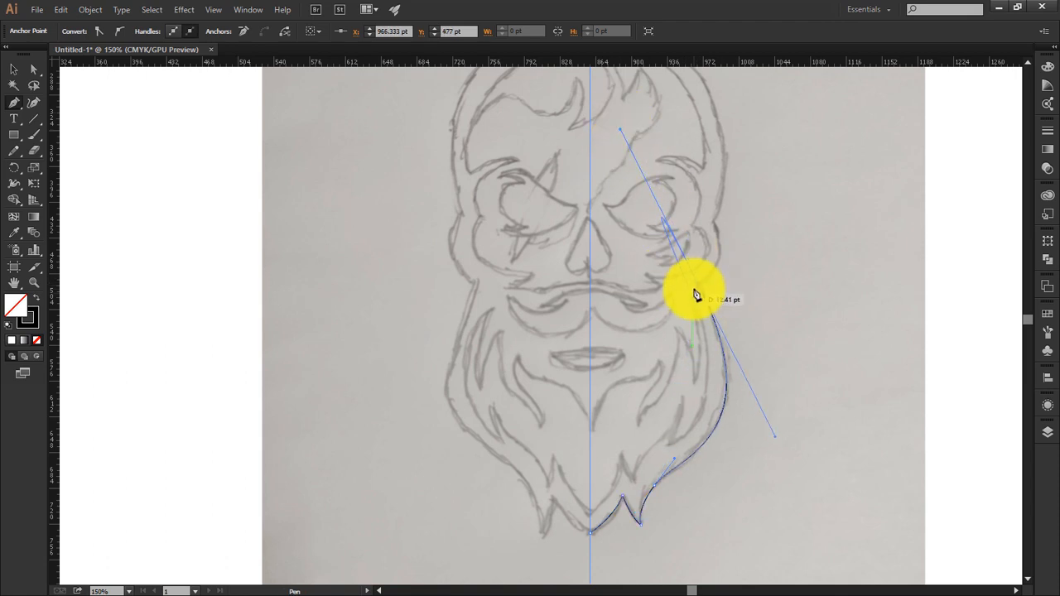
Continue the outline around the right cheek and over the skull to the crown on the vertical centre guide.
{"action": "scroll", "coordinate": [699, 293], "scroll_direction": "up", "scroll_amount": 3}
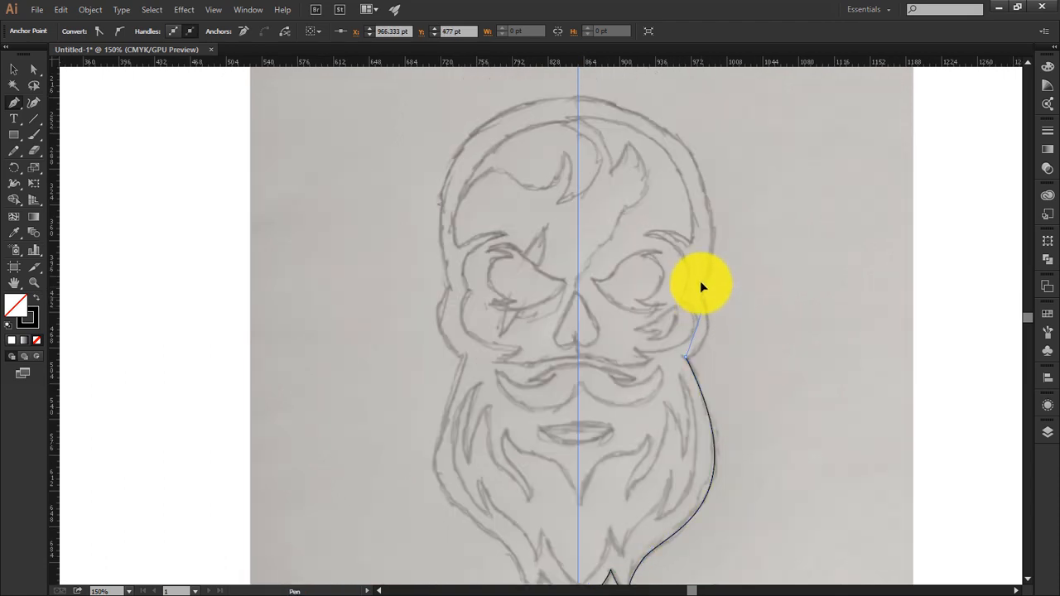
{"action": "left_click_drag", "start_coordinate": [693, 265], "coordinate": [689, 246]}
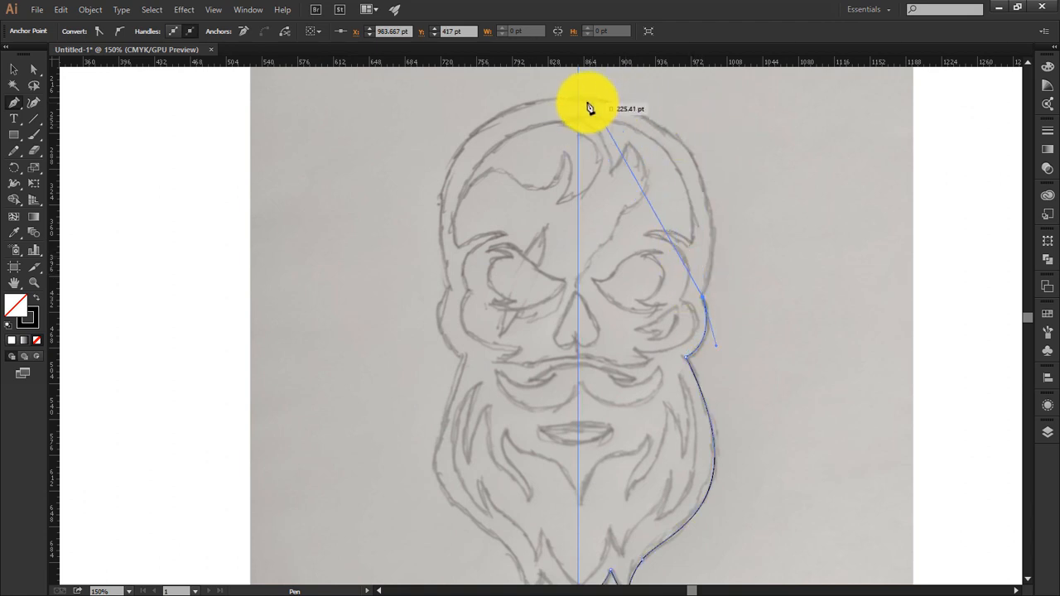
{"action": "left_click_drag", "start_coordinate": [580, 100], "coordinate": [520, 113]}
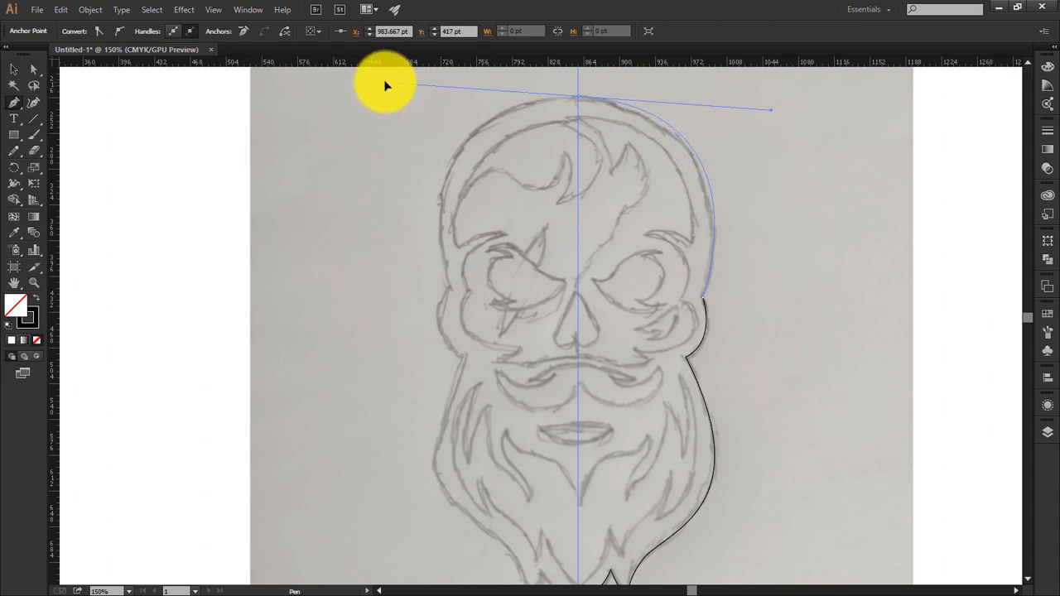
{"action": "left_click_drag", "start_coordinate": [385, 85], "coordinate": [385, 84]}
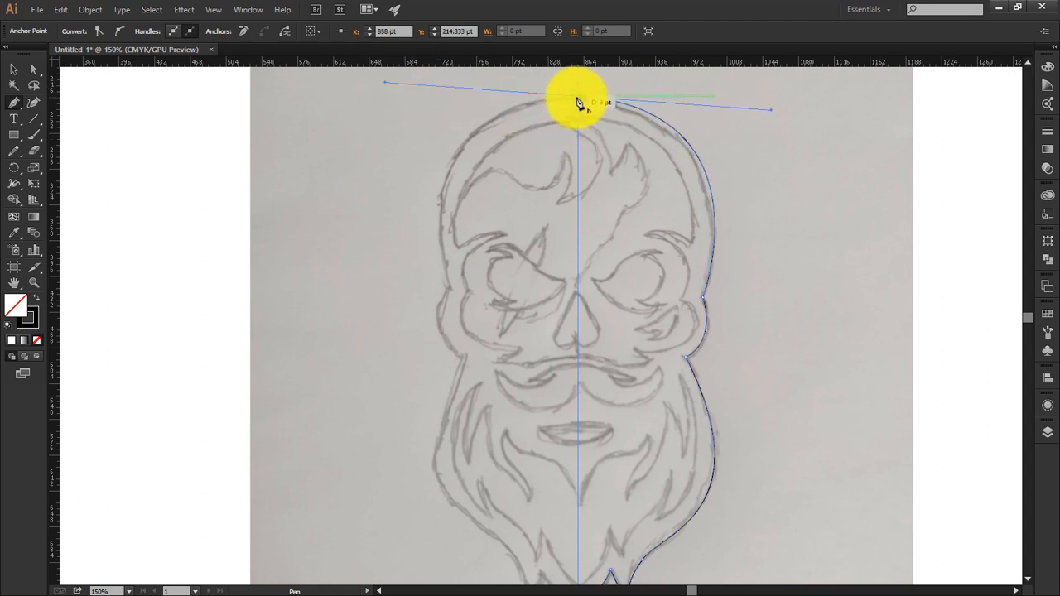
Close the half-head outline at the beard's tip along the centre guide, about 137 by 515 pt, and deselect it.
{"action": "scroll", "coordinate": [580, 385], "scroll_direction": "down", "scroll_amount": 2}
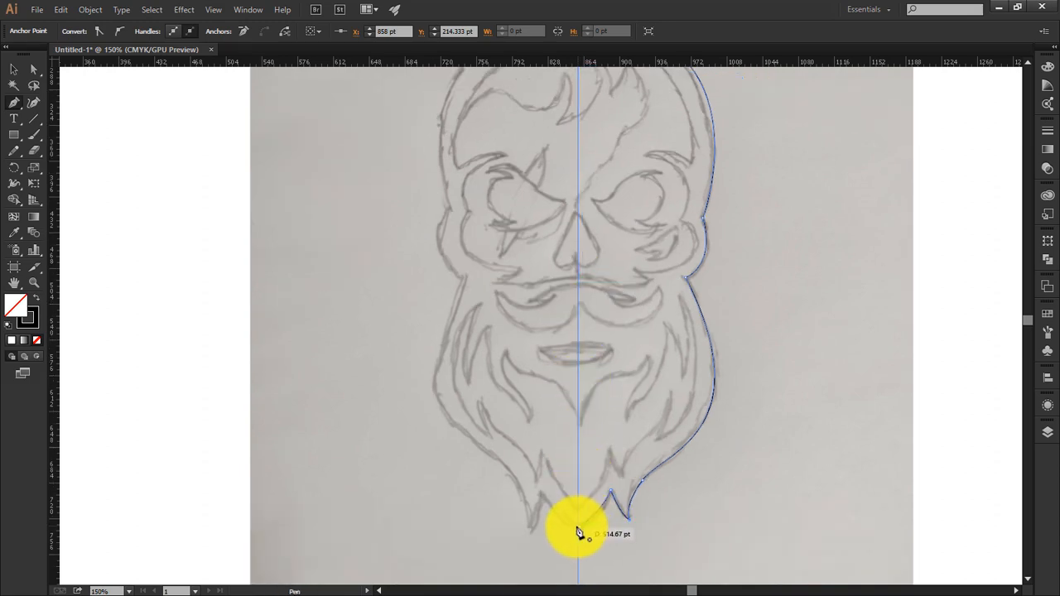
{"action": "left_click", "coordinate": [578, 530]}
{"action": "left_click_drag", "start_coordinate": [612, 311], "coordinate": [589, 424]}
{"action": "left_click", "coordinate": [14, 71]}
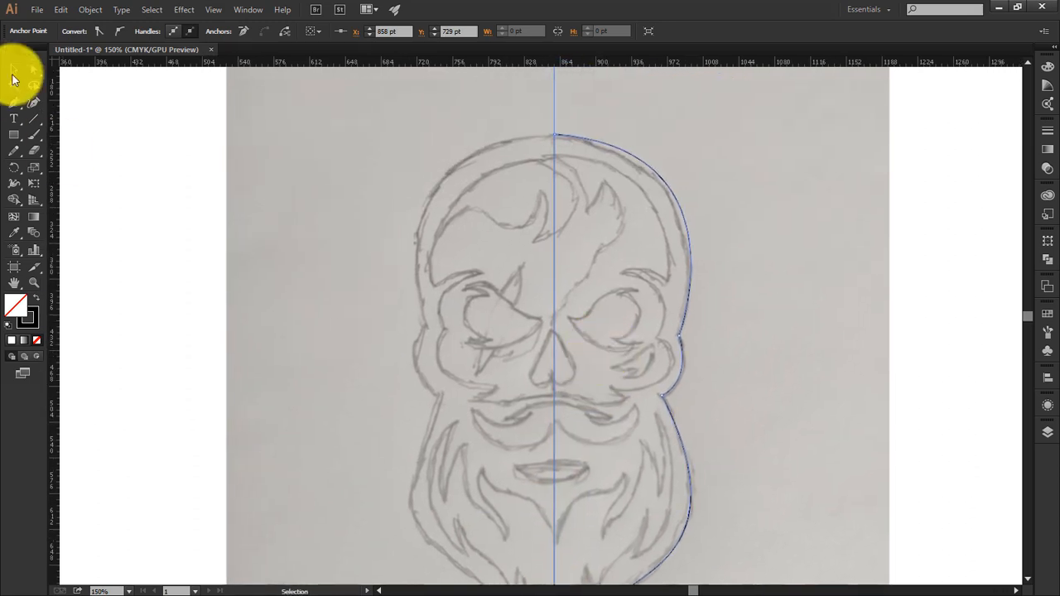
{"action": "left_click", "coordinate": [348, 249]}
Draw the mouth as a closed shape with a straight upper edge and curved lower edge, about 74 by 16 pt.
{"action": "key", "text": "ctrl+plus"}
{"action": "key", "text": "ctrl+plus"}
{"action": "left_click_drag", "start_coordinate": [666, 503], "coordinate": [629, 318]}
{"action": "key", "text": "p"}
{"action": "left_click", "coordinate": [455, 418]}
{"action": "left_click", "coordinate": [602, 418]}
{"action": "left_click_drag", "start_coordinate": [455, 418], "coordinate": [374, 346]}
{"action": "left_click_drag", "start_coordinate": [535, 381], "coordinate": [510, 451]}
Trace the right moustache half's lower edge from the centre guide around to its pointed outer tip.
{"action": "left_click", "coordinate": [509, 362]}
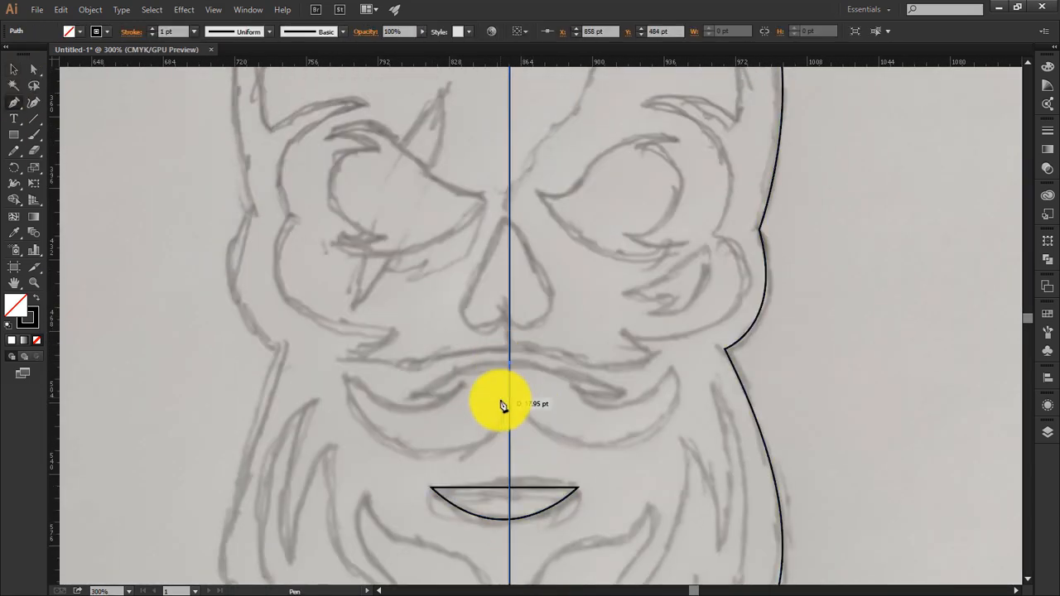
{"action": "left_click", "coordinate": [509, 400]}
{"action": "left_click", "coordinate": [646, 432]}
{"action": "left_click_drag", "start_coordinate": [646, 432], "coordinate": [669, 332]}
{"action": "left_click_drag", "start_coordinate": [578, 389], "coordinate": [531, 341]}
{"action": "left_click", "coordinate": [578, 389]}
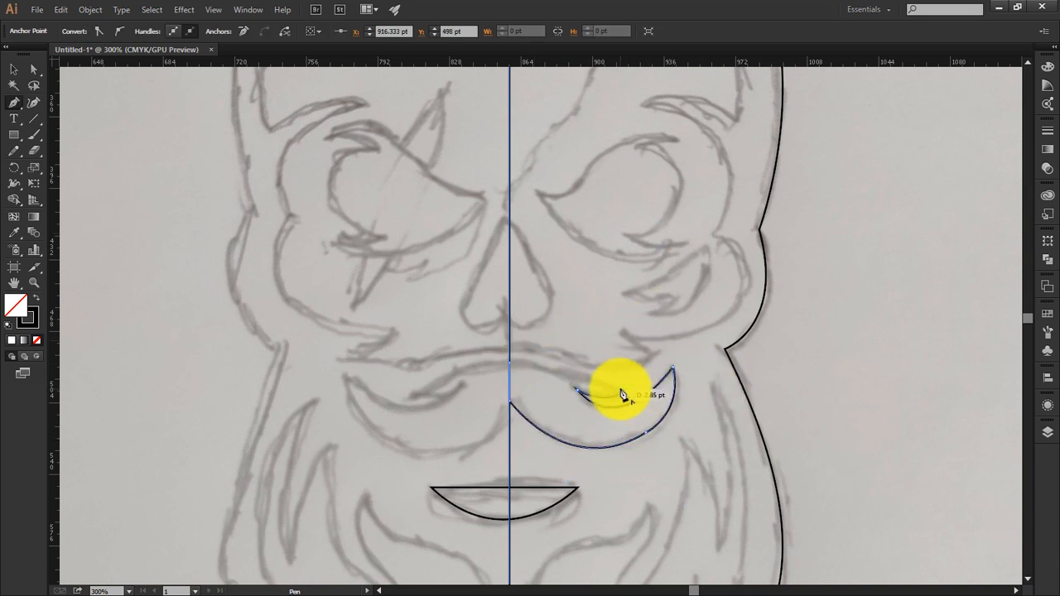
{"action": "left_click_drag", "start_coordinate": [626, 390], "coordinate": [640, 374]}
{"action": "left_click_drag", "start_coordinate": [551, 371], "coordinate": [532, 357]}
{"action": "left_click", "coordinate": [510, 363]}
{"action": "key", "text": "ctrl+plus"}
{"action": "key", "text": "ctrl+plus"}
{"action": "key", "text": "ctrl+z"}
{"action": "key", "text": "ctrl+z"}
{"action": "left_click_drag", "start_coordinate": [666, 441], "coordinate": [575, 421]}
{"action": "key", "text": "ctrl+z"}
{"action": "key", "text": "ctrl+z"}
{"action": "key", "text": "ctrl+z"}
{"action": "key", "text": "ctrl+z"}
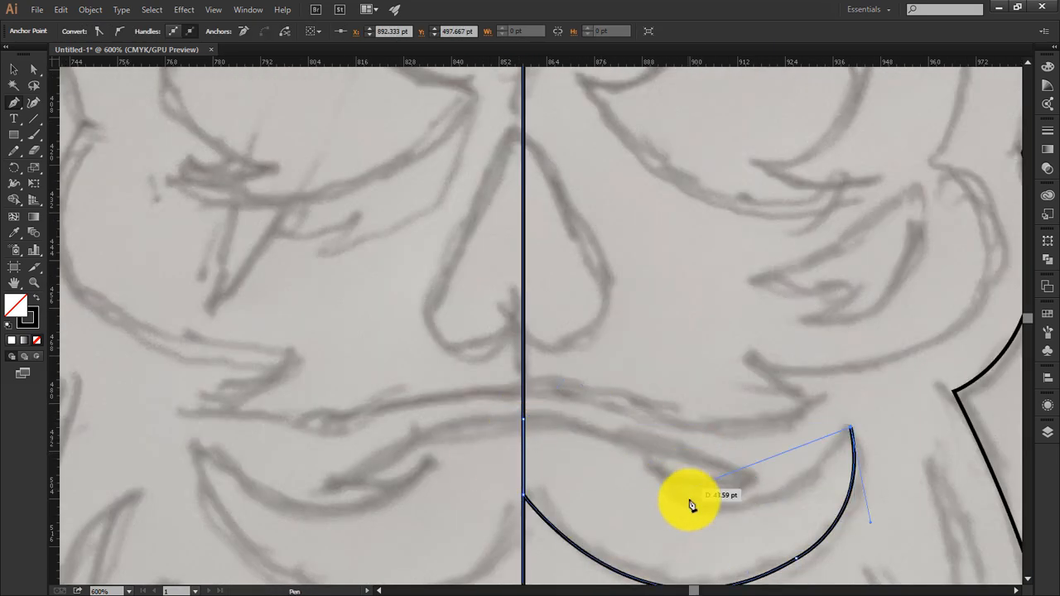
Trace the moustache's inner notch and upper edge back to the guide, closing a shape about 83 by 45 pt.
{"action": "left_click_drag", "start_coordinate": [659, 480], "coordinate": [553, 404]}
{"action": "left_click", "coordinate": [659, 480]}
{"action": "left_click_drag", "start_coordinate": [753, 479], "coordinate": [791, 464]}
{"action": "left_click", "coordinate": [753, 478]}
{"action": "left_click_drag", "start_coordinate": [653, 453], "coordinate": [622, 439]}
{"action": "left_click_drag", "start_coordinate": [523, 419], "coordinate": [458, 447]}
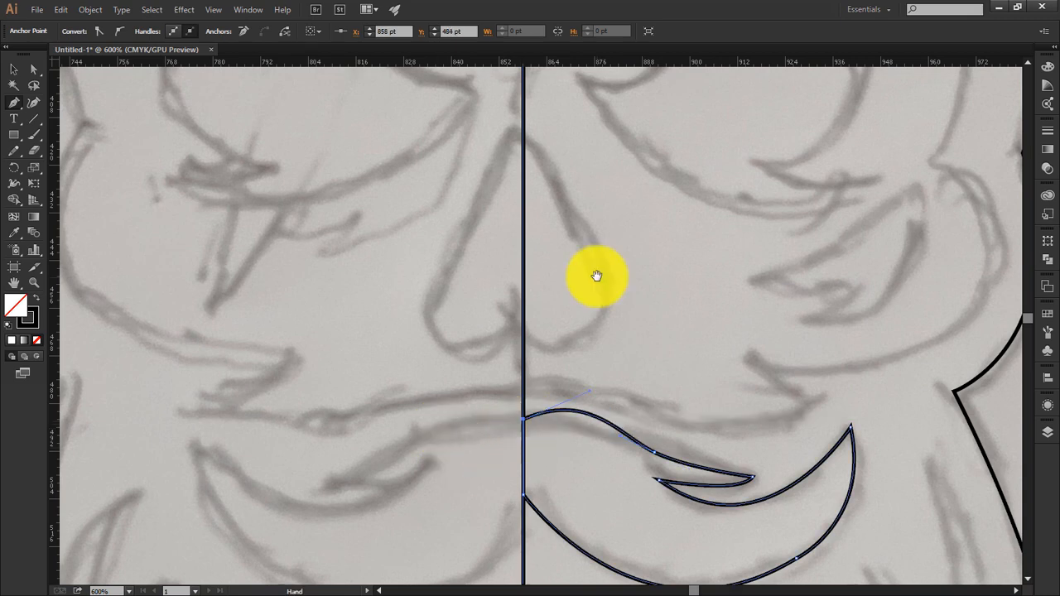
Trace the right eye socket with its pointed tips as a closed shape about 77 by 62 pt.
{"action": "key", "text": "ctrl+minus"}
{"action": "mouse_move", "coordinate": [567, 161]}
{"action": "left_mouse_down"}
{"action": "mouse_move", "coordinate": [532, 278]}
{"action": "mouse_move", "coordinate": [604, 247]}
{"action": "left_mouse_up"}
{"action": "left_click", "coordinate": [532, 278]}
{"action": "left_click_drag", "start_coordinate": [721, 209], "coordinate": [787, 243]}
{"action": "left_click", "coordinate": [721, 209]}
{"action": "left_click_drag", "start_coordinate": [663, 220], "coordinate": [644, 232]}
{"action": "left_click", "coordinate": [663, 220]}
{"action": "mouse_move", "coordinate": [714, 296]}
{"action": "left_mouse_down"}
{"action": "mouse_move", "coordinate": [680, 333]}
{"action": "mouse_move", "coordinate": [778, 346]}
{"action": "left_mouse_up"}
{"action": "left_click", "coordinate": [644, 335]}
{"action": "left_click", "coordinate": [735, 349]}
{"action": "left_click_drag", "start_coordinate": [531, 277], "coordinate": [472, 140]}
Trace the right half of the face from above the moustache around cheek, brow and forehead, closing it at about 118 by 252 pt.
{"action": "left_click_drag", "start_coordinate": [858, 249], "coordinate": [813, 143]}
{"action": "left_click", "coordinate": [449, 380]}
{"action": "left_click_drag", "start_coordinate": [553, 403], "coordinate": [589, 424]}
{"action": "left_click_drag", "start_coordinate": [755, 213], "coordinate": [752, 177]}
{"action": "scroll", "coordinate": [742, 232], "scroll_direction": "up", "scroll_amount": 5}
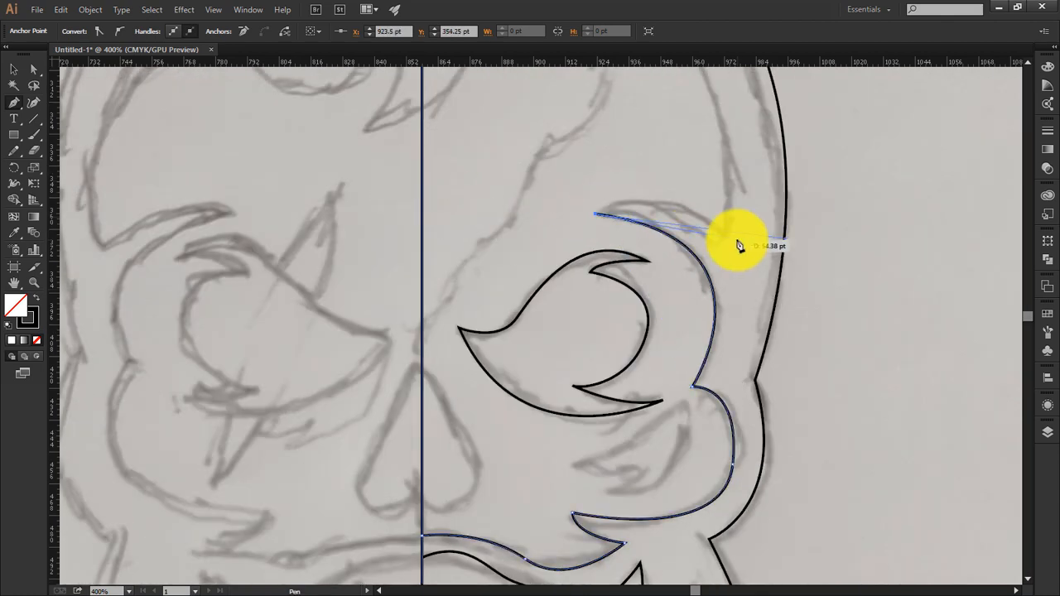
{"action": "left_click", "coordinate": [661, 269]}
{"action": "left_click", "coordinate": [790, 290]}
{"action": "scroll", "coordinate": [687, 207], "scroll_direction": "up", "scroll_amount": 3}
{"action": "left_click_drag", "start_coordinate": [580, 99], "coordinate": [217, 91]}
{"action": "left_click", "coordinate": [577, 97]}
Trace the inner beard's pointed strands on the right half and close the shape at the guide, about 120 by 213 pt.
{"action": "scroll", "coordinate": [592, 374], "scroll_direction": "down", "scroll_amount": 10}
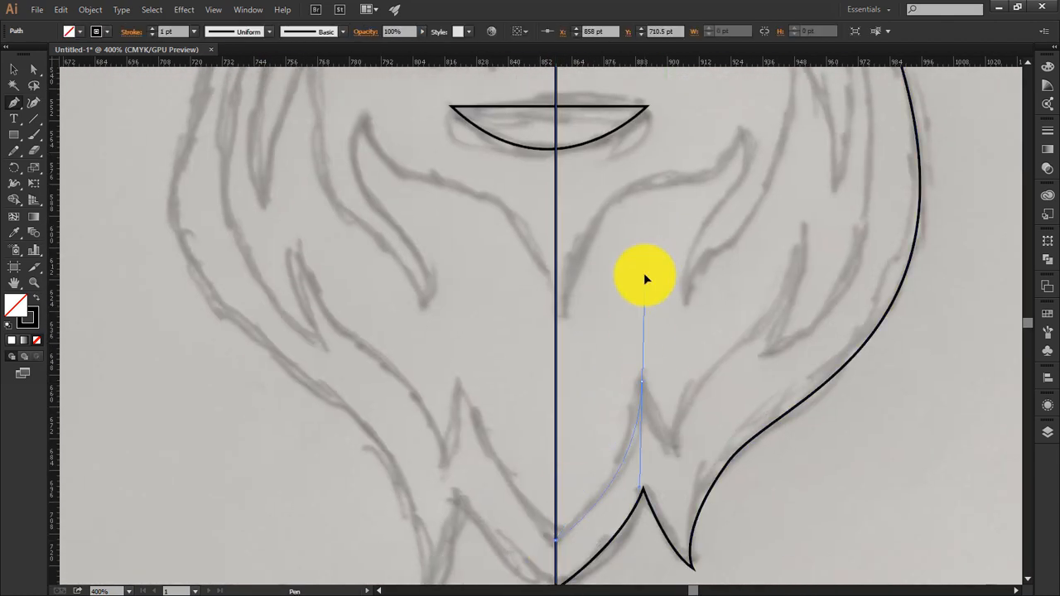
{"action": "scroll", "coordinate": [721, 421], "scroll_direction": "up", "scroll_amount": 5}
{"action": "left_click", "coordinate": [732, 350]}
{"action": "scroll", "coordinate": [755, 384], "scroll_direction": "down", "scroll_amount": 5}
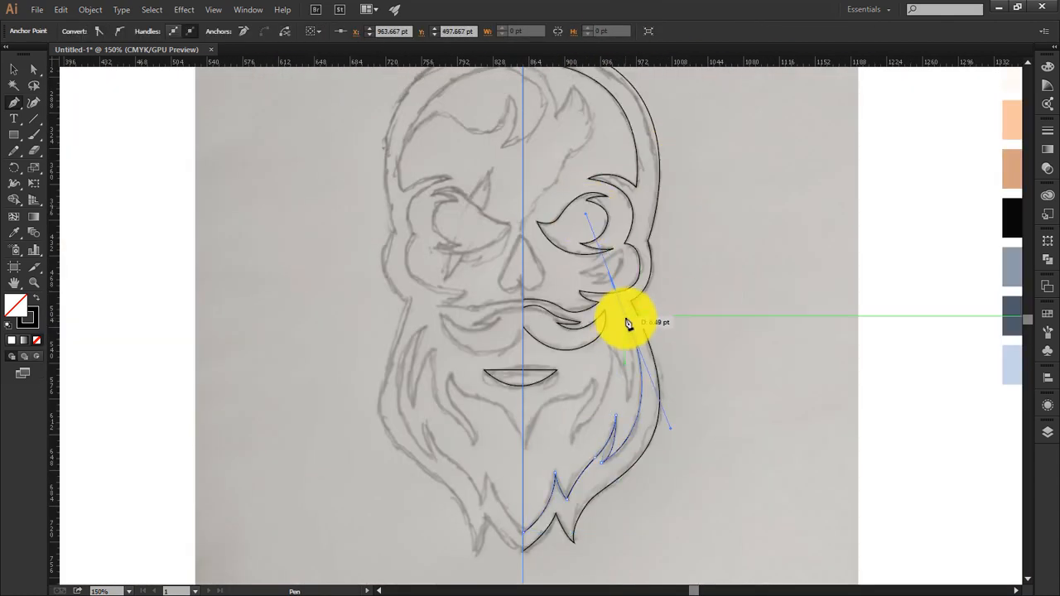
{"action": "left_click", "coordinate": [770, 100]}
{"action": "left_click", "coordinate": [723, 174]}
{"action": "left_click", "coordinate": [777, 303]}
{"action": "left_click", "coordinate": [593, 379]}
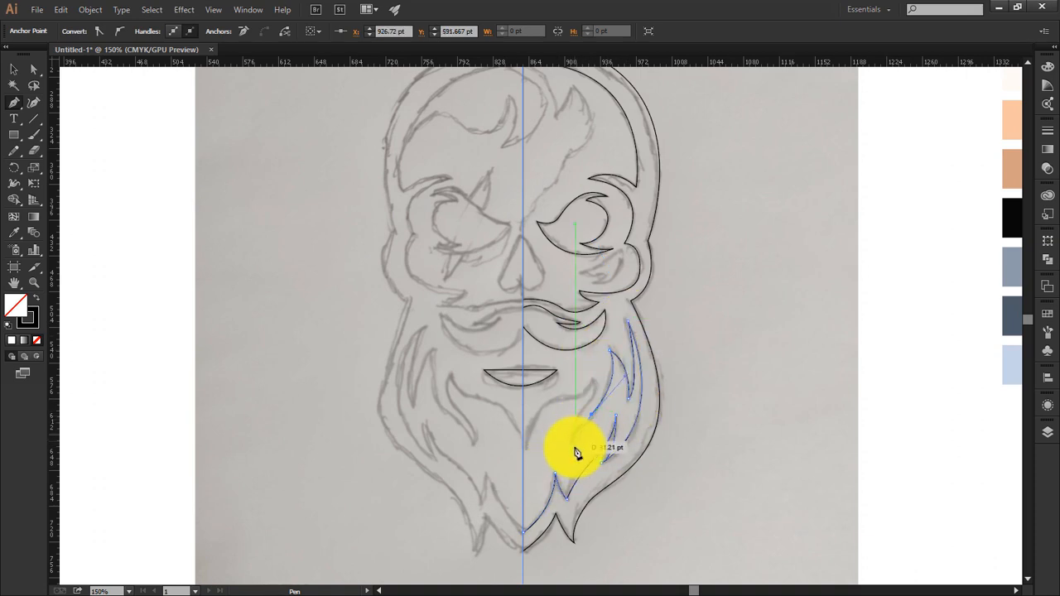
{"action": "left_click", "coordinate": [569, 400]}
{"action": "left_click", "coordinate": [524, 522]}
Trace the right half of the nose as a closed shape about 22 by 55 pt against the centre guide.
{"action": "scroll", "coordinate": [530, 236], "scroll_direction": "up", "scroll_amount": 4}
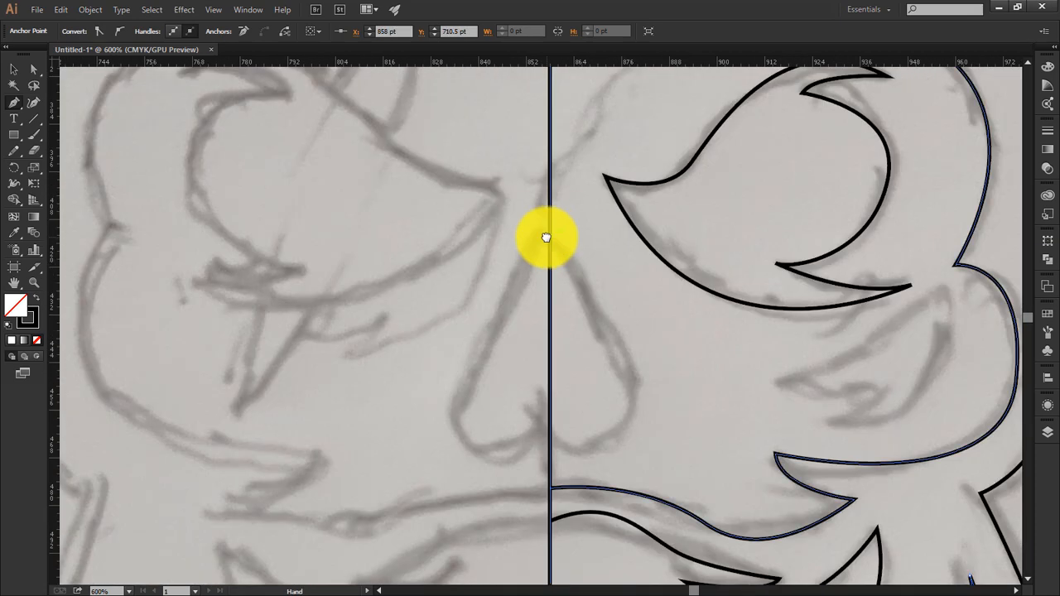
{"action": "left_click", "coordinate": [551, 238]}
{"action": "left_click", "coordinate": [636, 396]}
{"action": "left_click_drag", "start_coordinate": [550, 432], "coordinate": [505, 394]}
{"action": "left_click", "coordinate": [551, 238]}
Fill the eye with the palette's black and the face shape with its darker tan using the Eyedropper.
{"action": "scroll", "coordinate": [224, 230], "scroll_direction": "down", "scroll_amount": 6}
{"action": "key", "text": "v"}
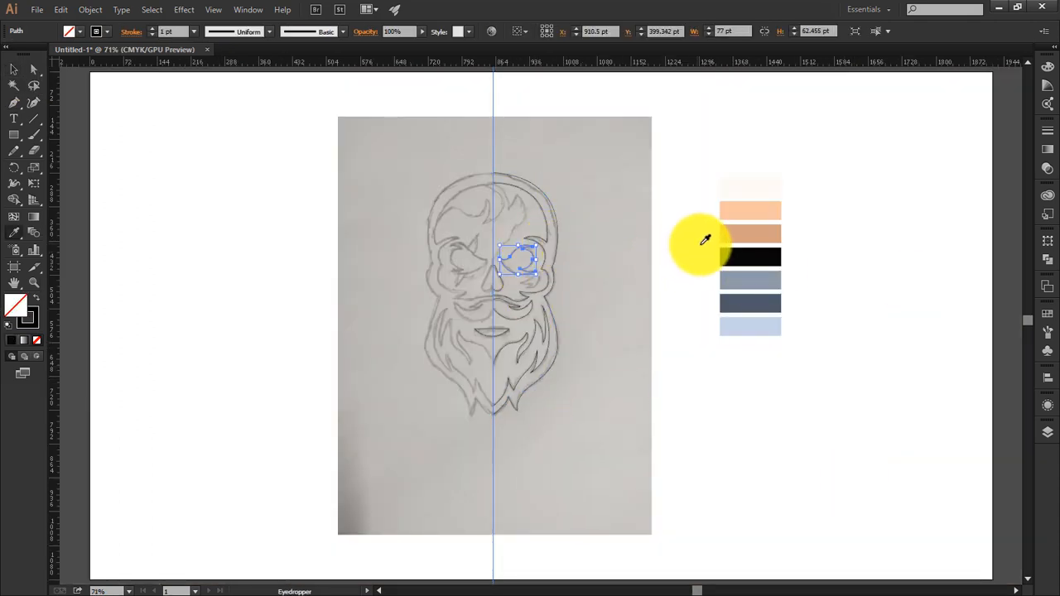
{"action": "left_click", "coordinate": [741, 257]}
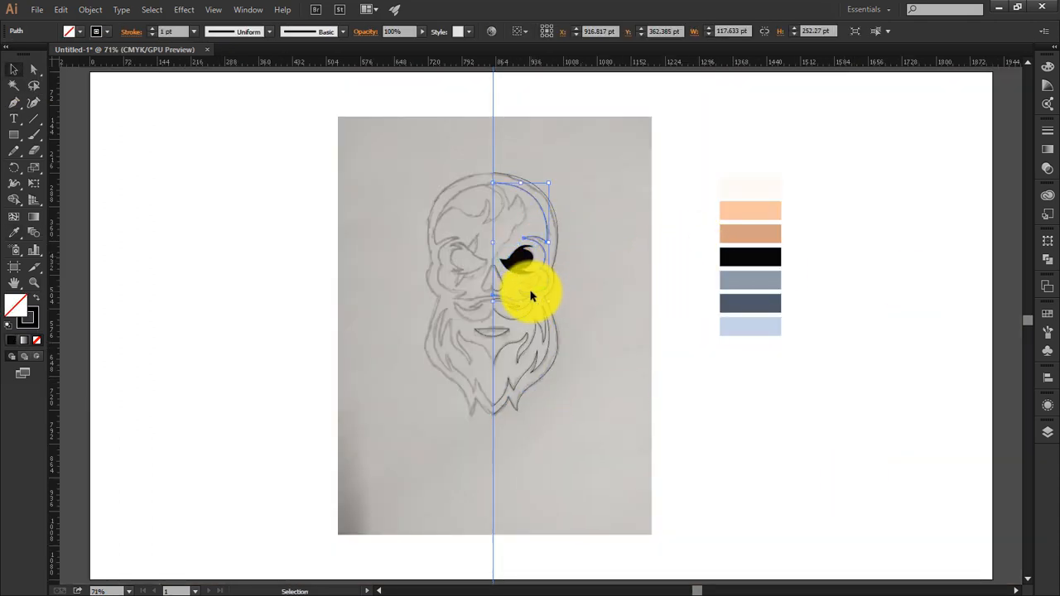
{"action": "left_click", "coordinate": [761, 232]}
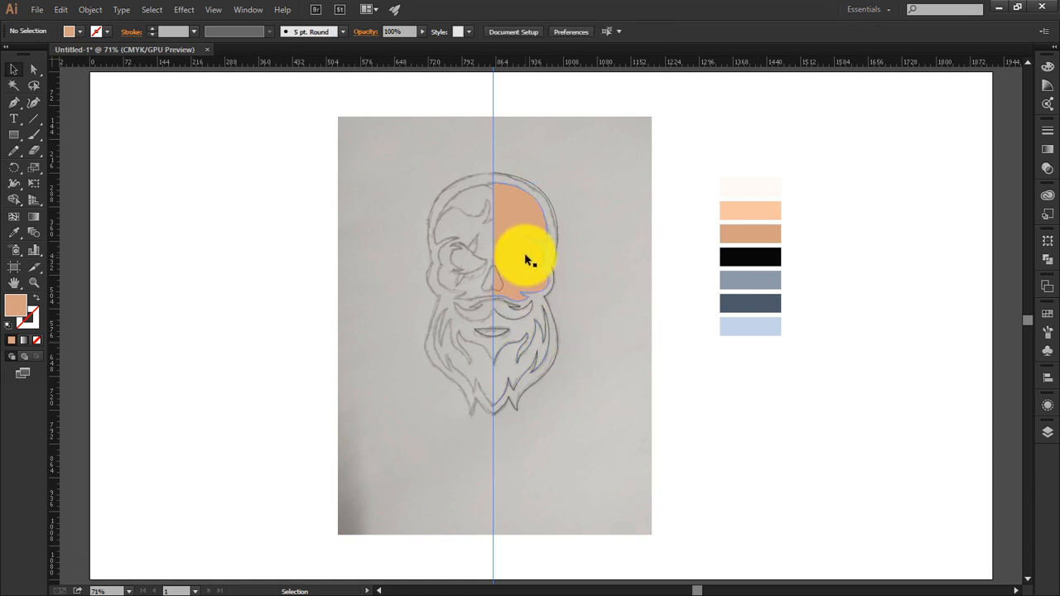
Fill the moustache with the palette's light blue and the inner beard with its dark slate blue.
{"action": "left_click", "coordinate": [524, 316]}
{"action": "key", "text": "i"}
{"action": "left_click", "coordinate": [745, 325]}
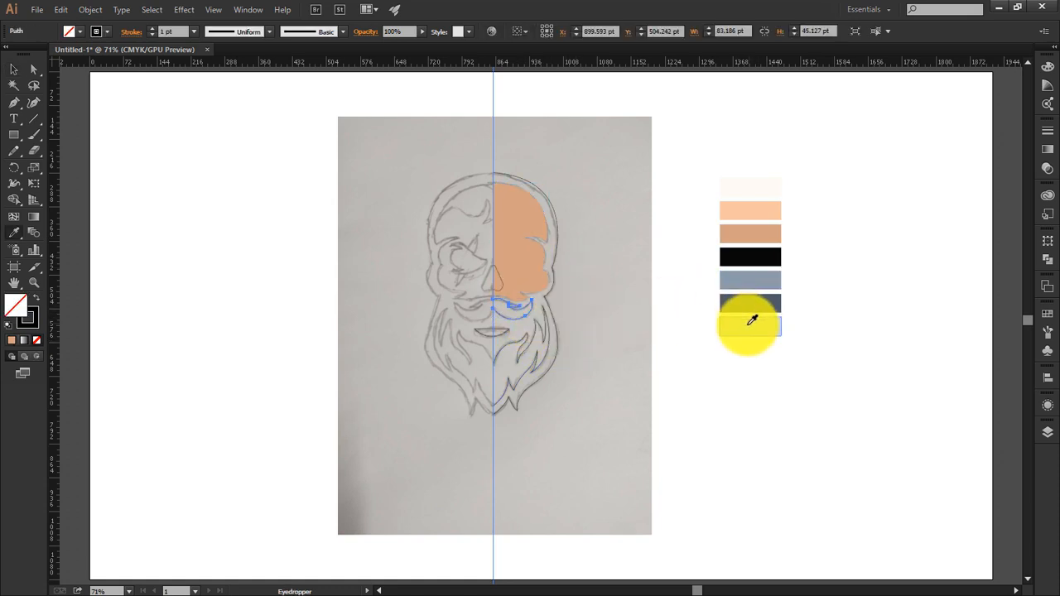
{"action": "key", "text": "v"}
{"action": "left_click", "coordinate": [516, 372]}
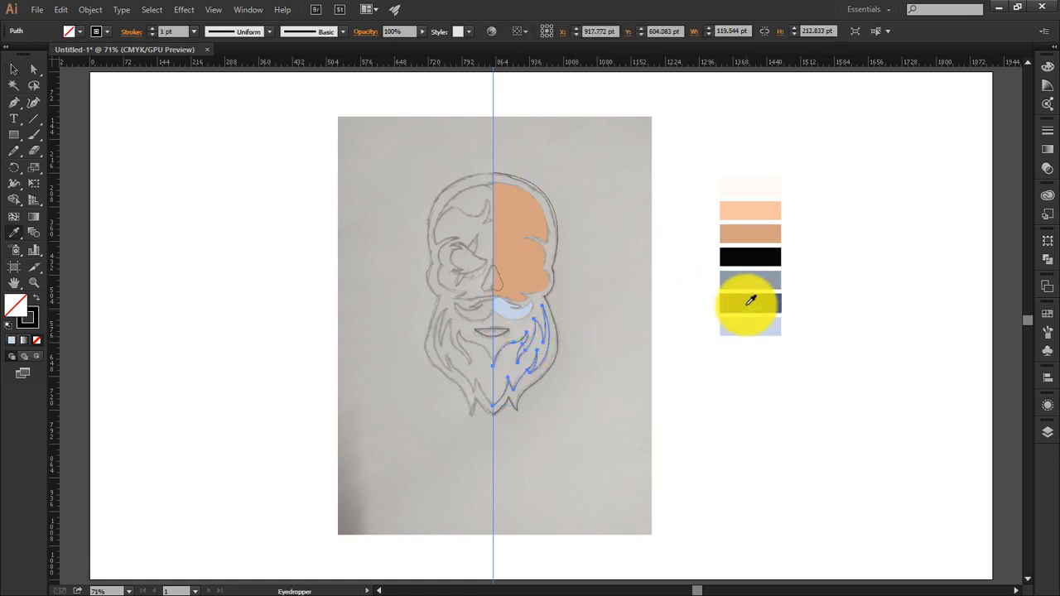
{"action": "left_click", "coordinate": [748, 303]}
{"action": "key", "text": "v"}
Fill the mouth with the face's tan and the nose half with the palette's black.
{"action": "left_click", "coordinate": [572, 365]}
{"action": "left_click", "coordinate": [511, 329]}
{"action": "key", "text": "i"}
{"action": "left_click", "coordinate": [537, 283]}
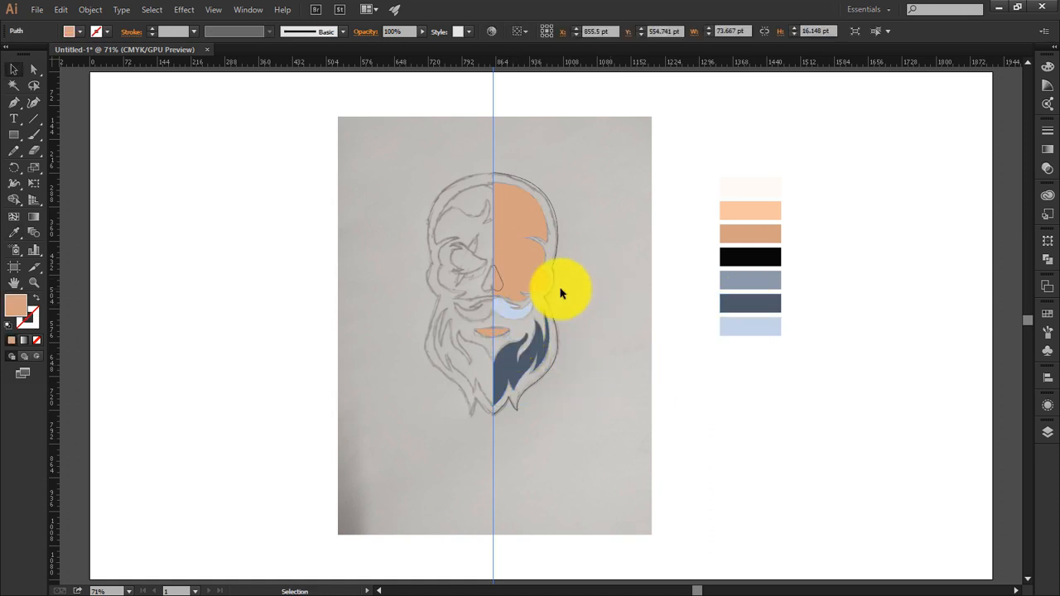
{"action": "key", "text": "v"}
{"action": "left_click", "coordinate": [497, 281]}
{"action": "key", "text": "i"}
{"action": "left_click", "coordinate": [735, 255]}
{"action": "key", "text": "v"}
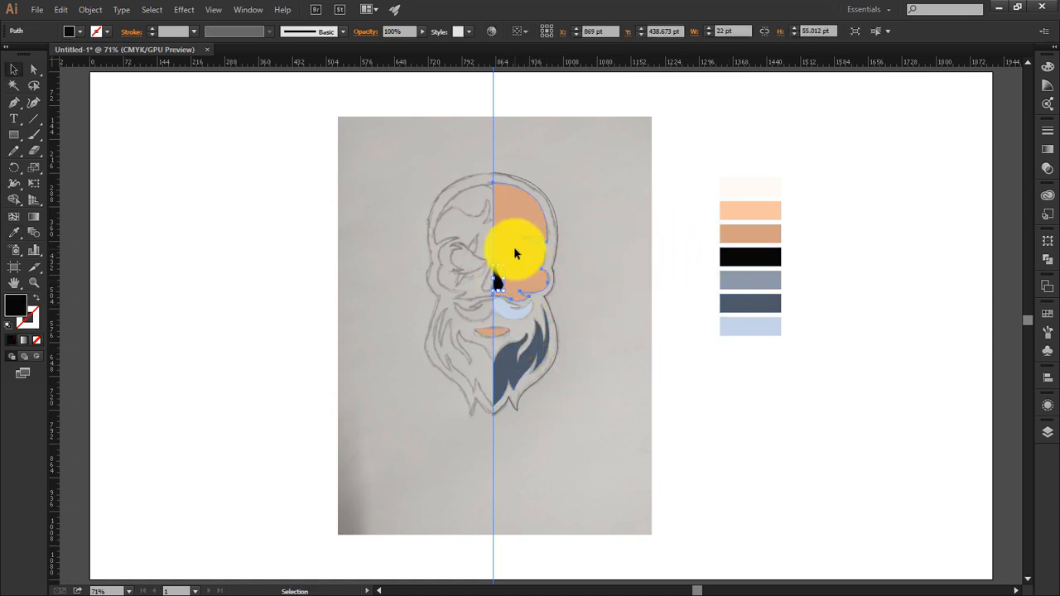
Send the tan face shape behind the eye and nose shapes.
{"action": "left_click", "coordinate": [517, 249]}
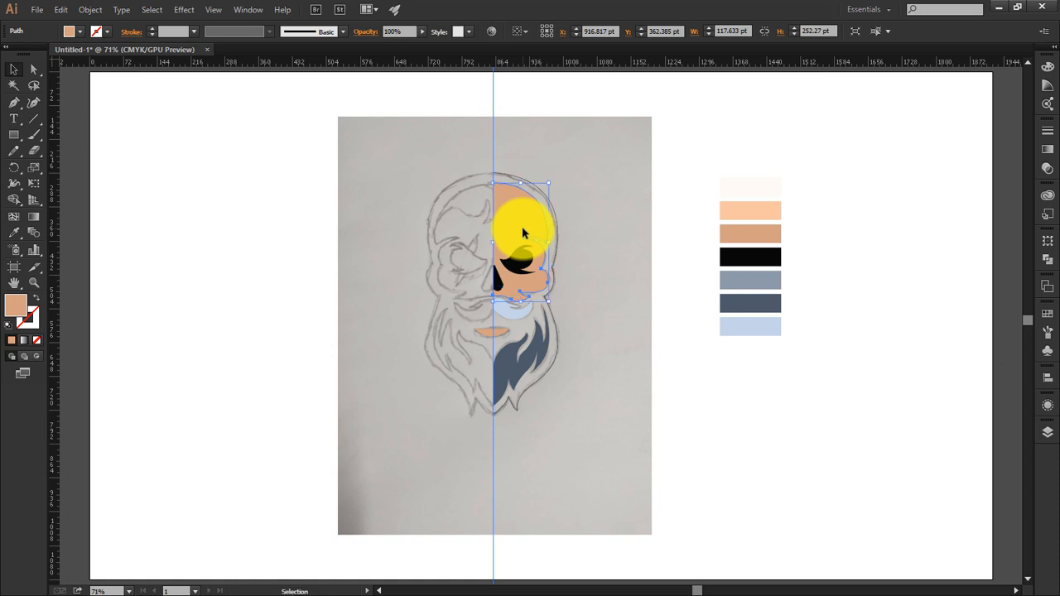
{"action": "key", "text": "ctrl+shift+bracketleft"}
{"action": "left_click", "coordinate": [669, 312]}
Fill the outer half-head outline with the palette's black and deselect it.
{"action": "left_click", "coordinate": [555, 283]}
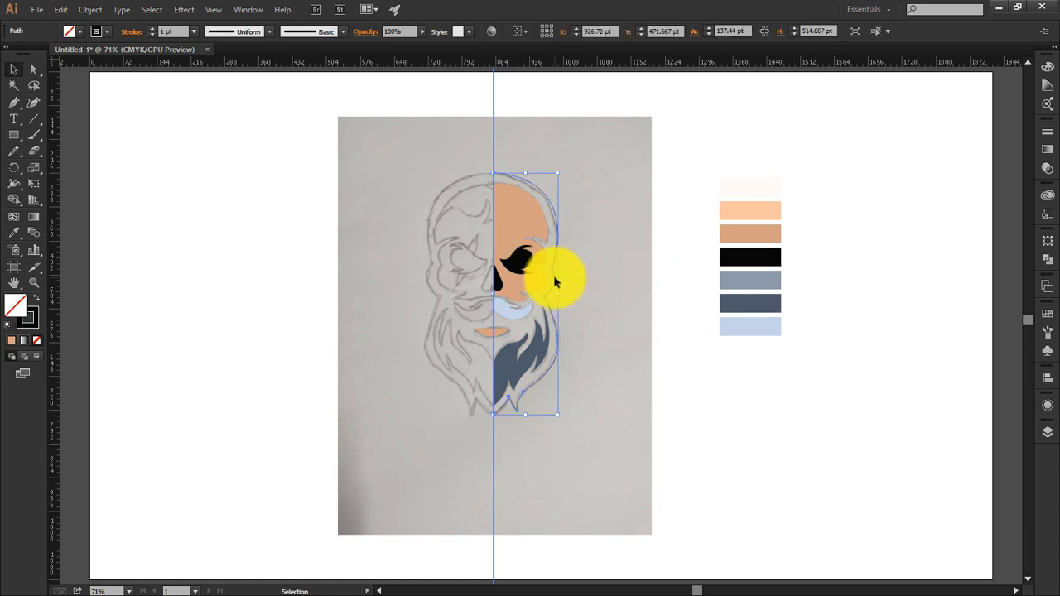
{"action": "key", "text": "i"}
{"action": "left_click", "coordinate": [754, 257]}
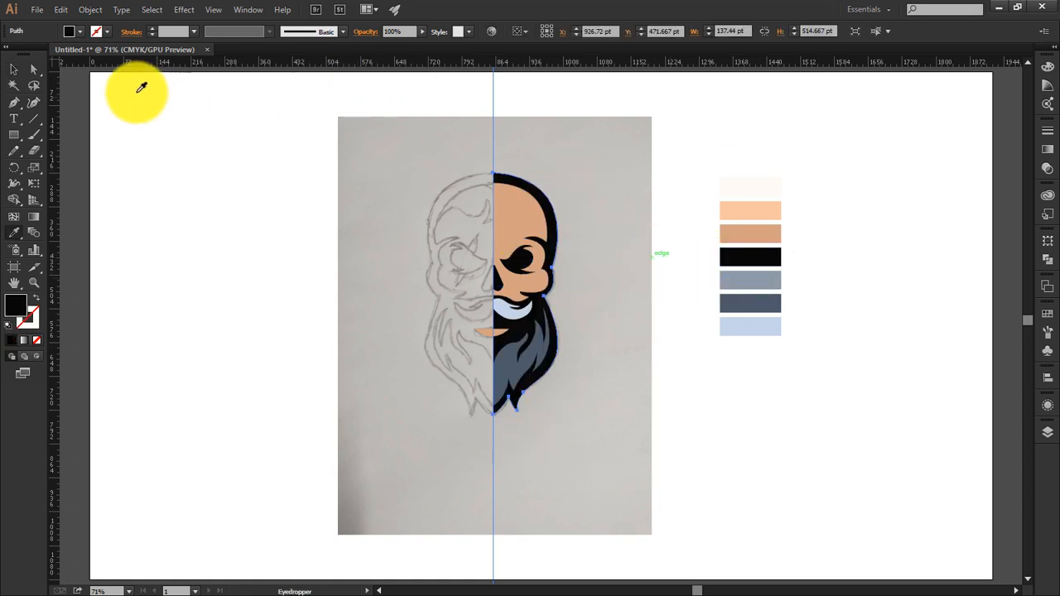
{"action": "left_click", "coordinate": [13, 68]}
{"action": "left_click", "coordinate": [578, 239]}
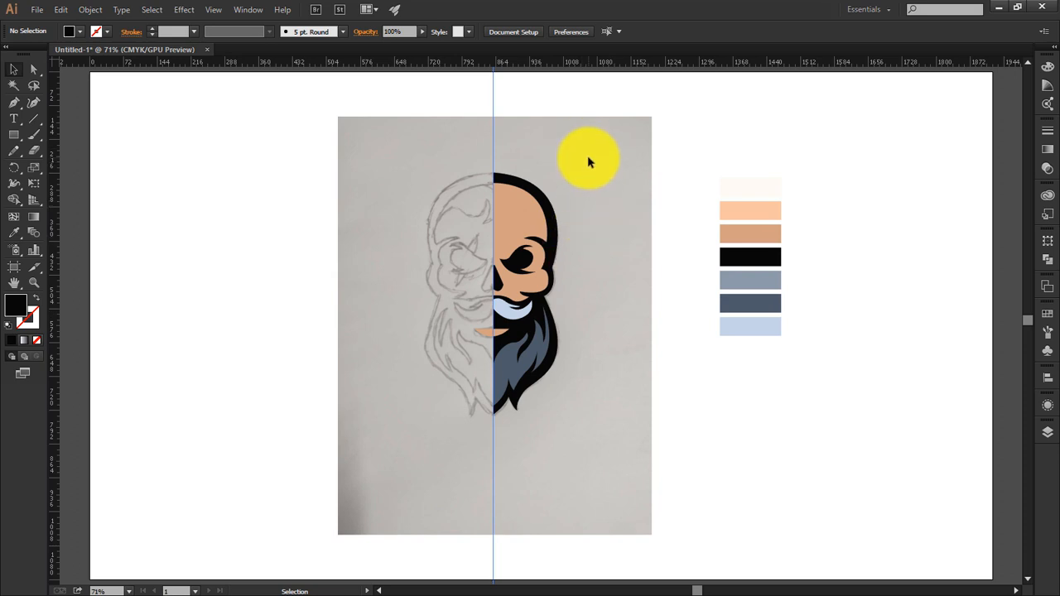
Try to reflect a copy of the coloured half about the vertical axis and place it on the left of the guide.
{"action": "left_click_drag", "start_coordinate": [587, 157], "coordinate": [518, 429]}
{"action": "right_click", "coordinate": [525, 370]}
{"action": "mouse_move", "coordinate": [565, 541]}
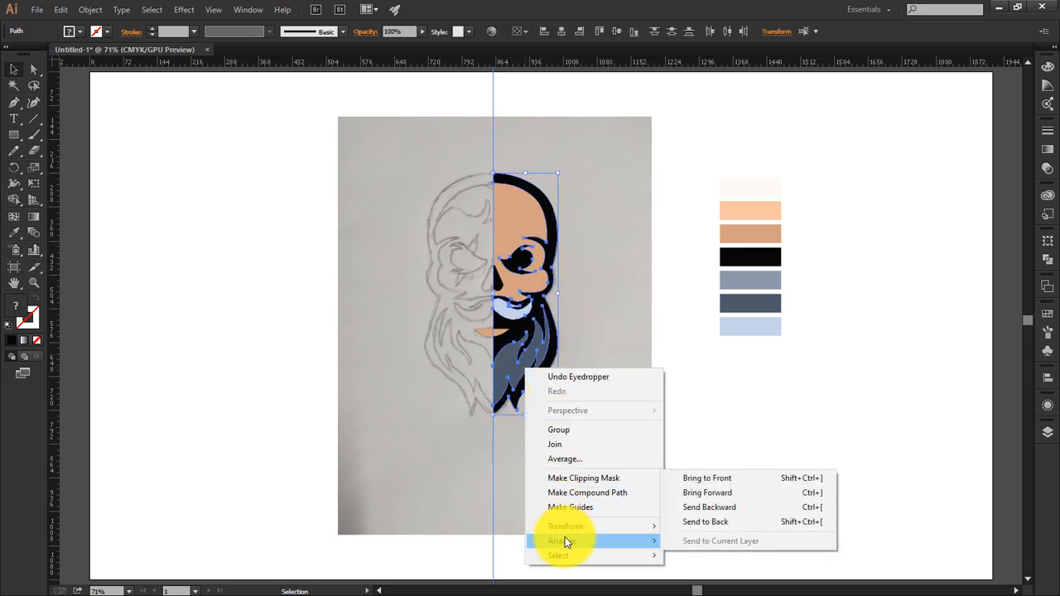
{"action": "mouse_move", "coordinate": [627, 528]}
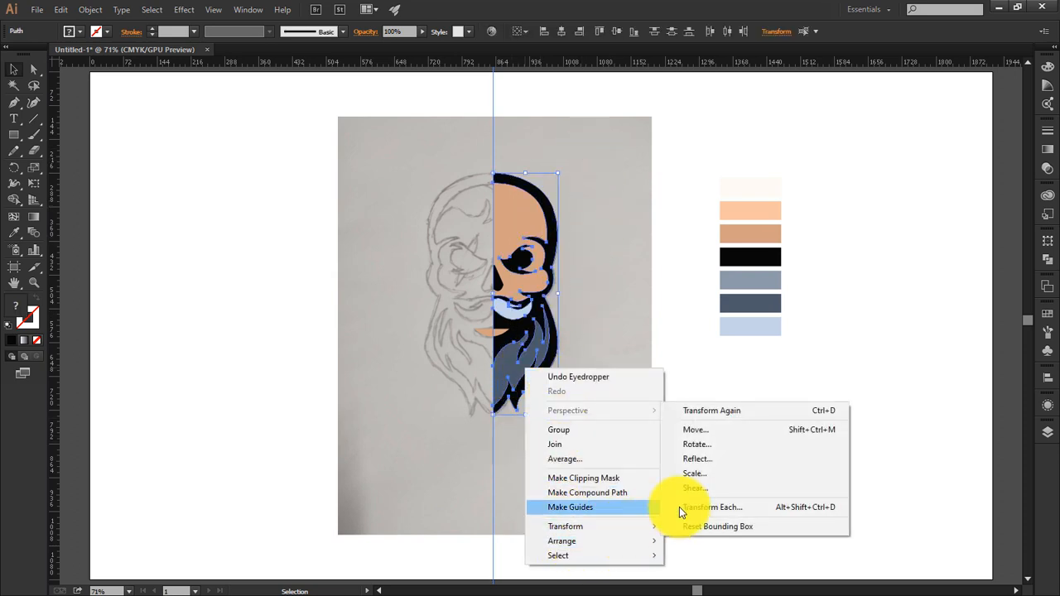
{"action": "left_click", "coordinate": [698, 459]}
{"action": "left_click", "coordinate": [817, 327]}
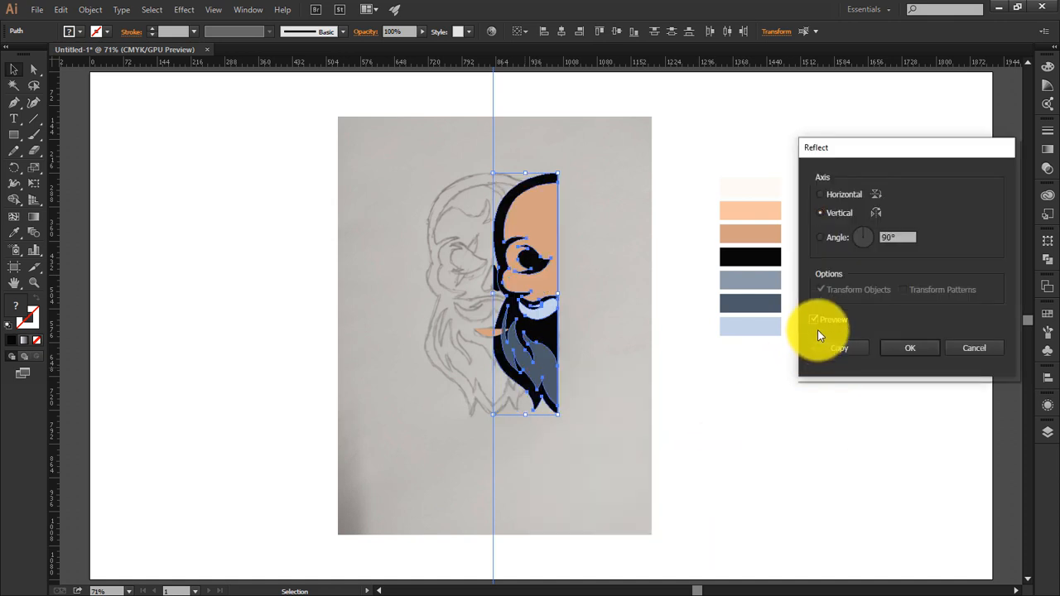
{"action": "left_click", "coordinate": [843, 353]}
{"action": "left_click_drag", "start_coordinate": [503, 237], "coordinate": [477, 222]}
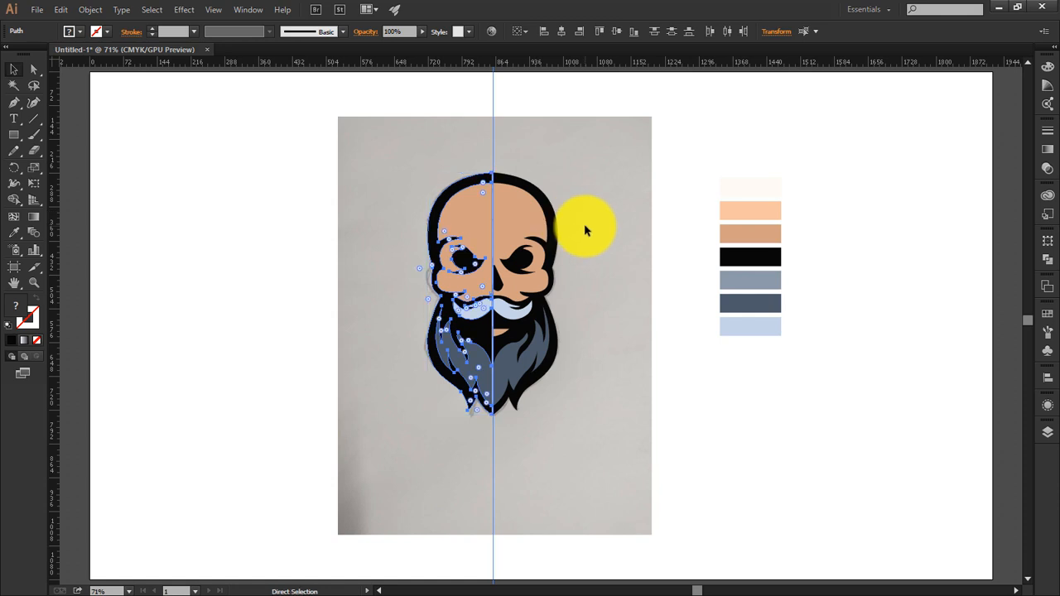
{"action": "key", "text": "ctrl+z"}
{"action": "key", "text": "ctrl+z"}
Reflect a copy of the coloured half, without the mouth, about the vertical axis and place it on the other side of the guide.
{"action": "left_click", "coordinate": [590, 233]}
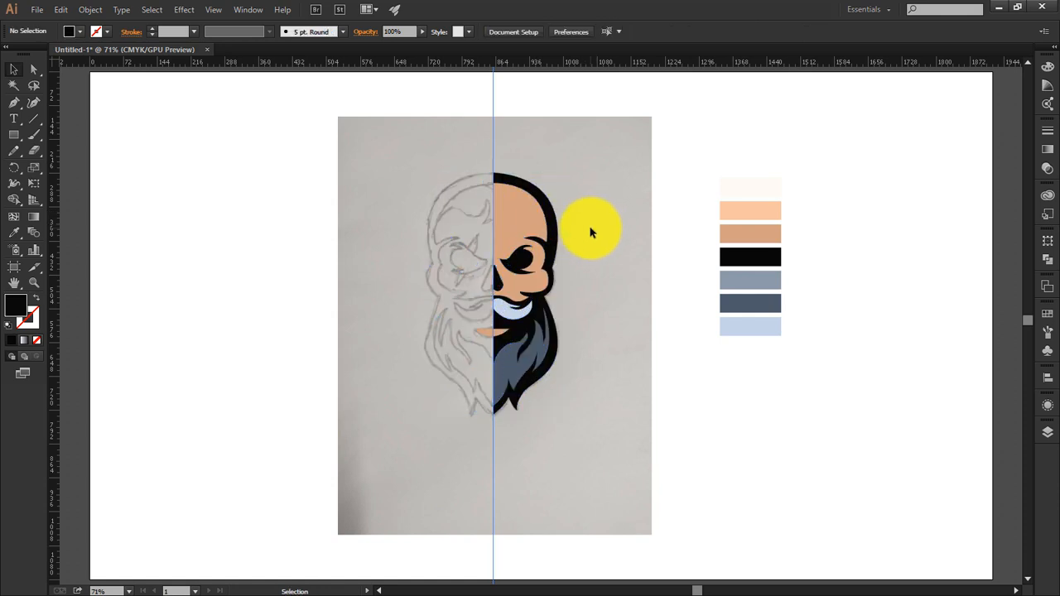
{"action": "left_click_drag", "start_coordinate": [580, 142], "coordinate": [500, 500]}
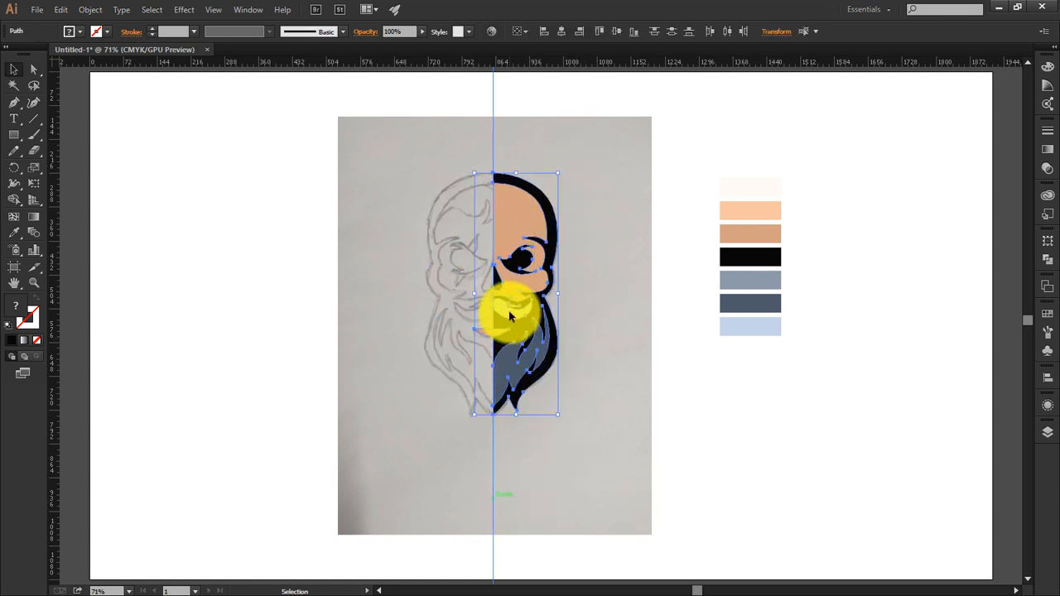
{"action": "right_click", "coordinate": [540, 217]}
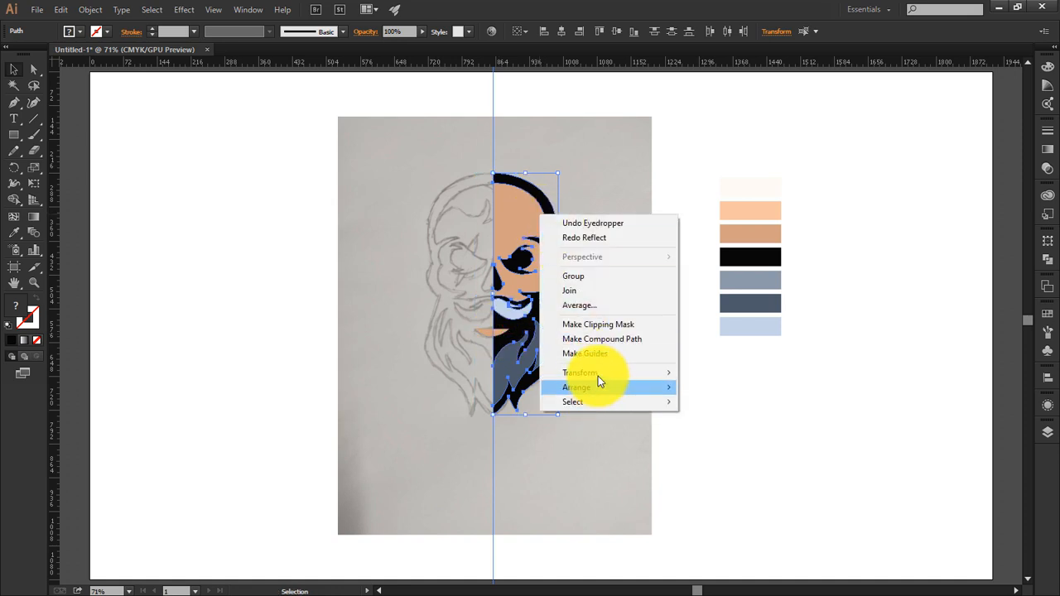
{"action": "mouse_move", "coordinate": [598, 376]}
{"action": "left_click", "coordinate": [769, 422]}
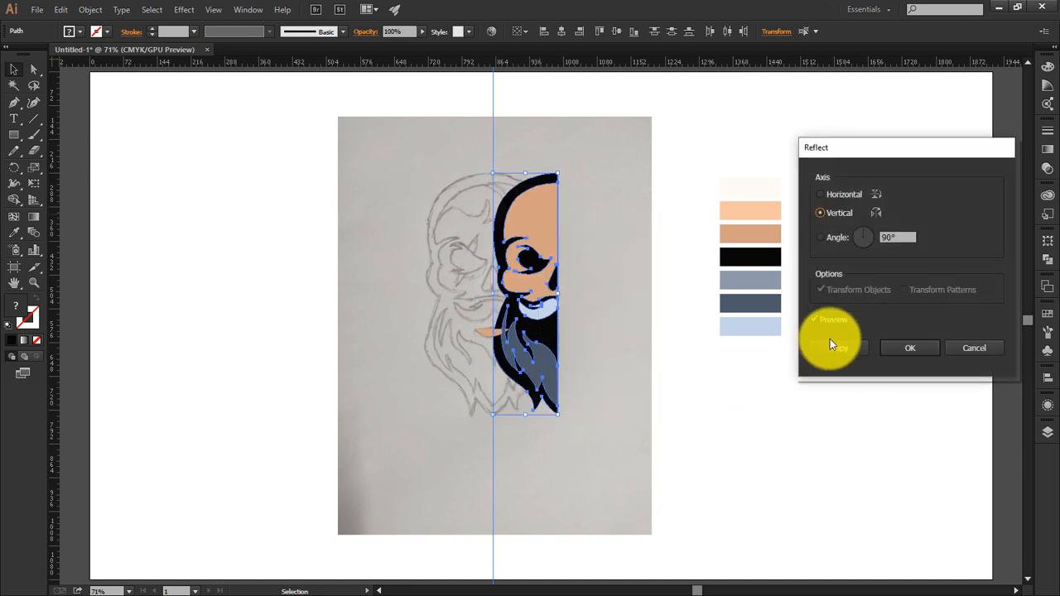
{"action": "key", "text": "Return"}
{"action": "left_click_drag", "start_coordinate": [546, 236], "coordinate": [473, 236]}
{"action": "left_click", "coordinate": [572, 354]}
Nudge the mirrored half toward the guide until it meets the original half without a gap, and deselect it.
{"action": "key", "text": "ctrl+plus"}
{"action": "key", "text": "ctrl+plus"}
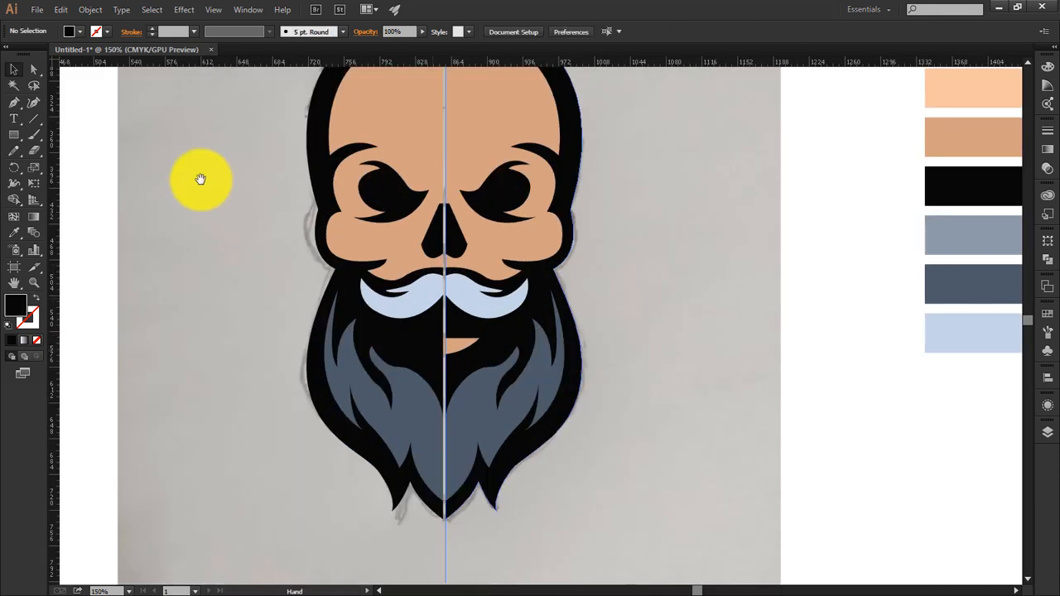
{"action": "left_click_drag", "start_coordinate": [242, 113], "coordinate": [437, 510]}
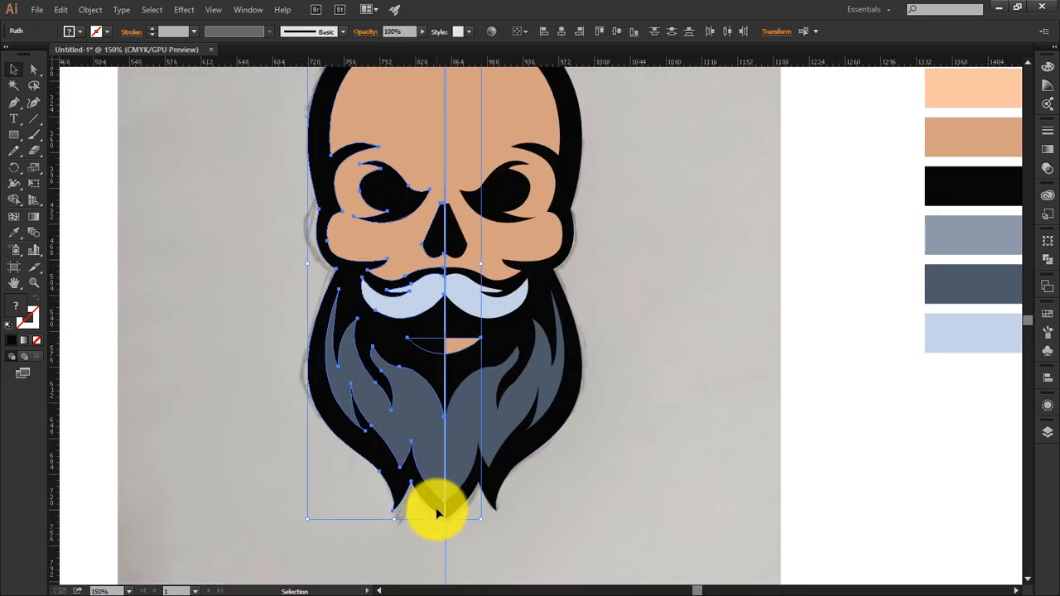
{"action": "key", "text": "Right"}
{"action": "key", "text": "Right"}
{"action": "key", "text": "Right"}
{"action": "left_click", "coordinate": [573, 495]}
{"action": "key", "text": "ctrl+z"}
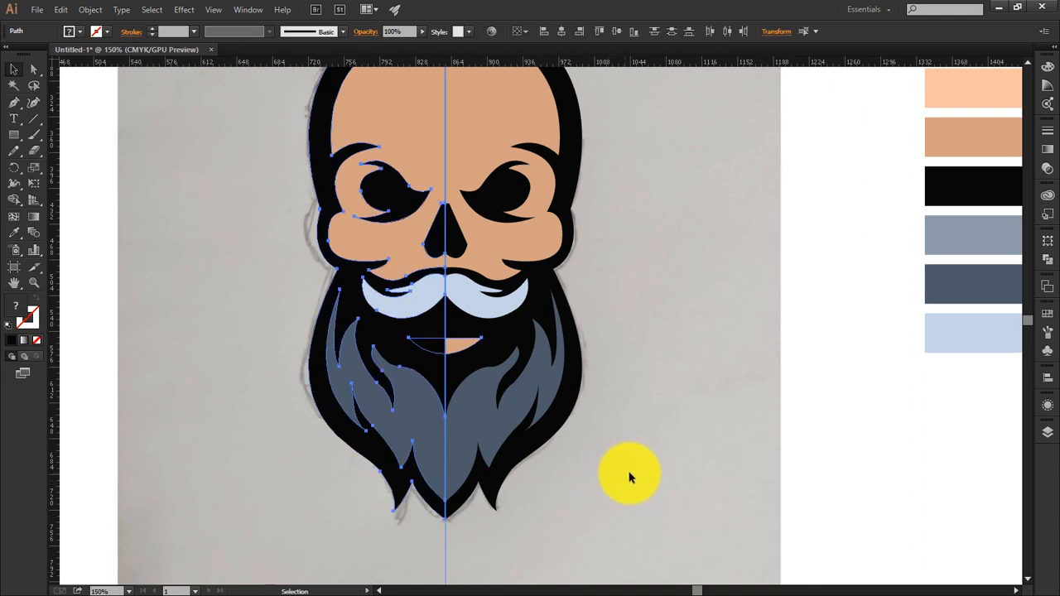
{"action": "left_click", "coordinate": [630, 475]}
{"action": "key", "text": "shift+x"}
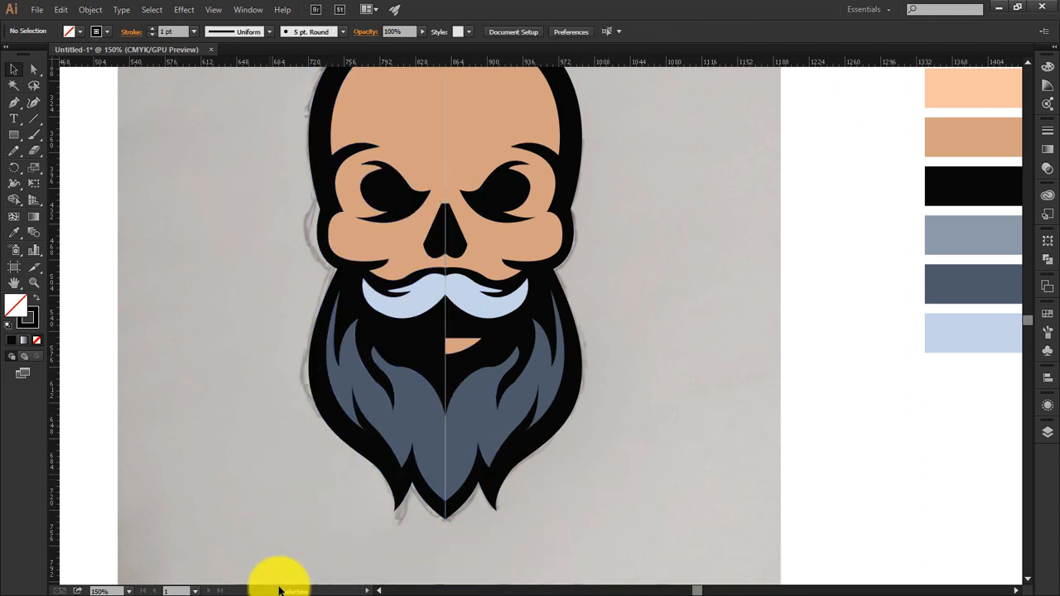
{"action": "left_click_drag", "start_coordinate": [426, 546], "coordinate": [333, 93]}
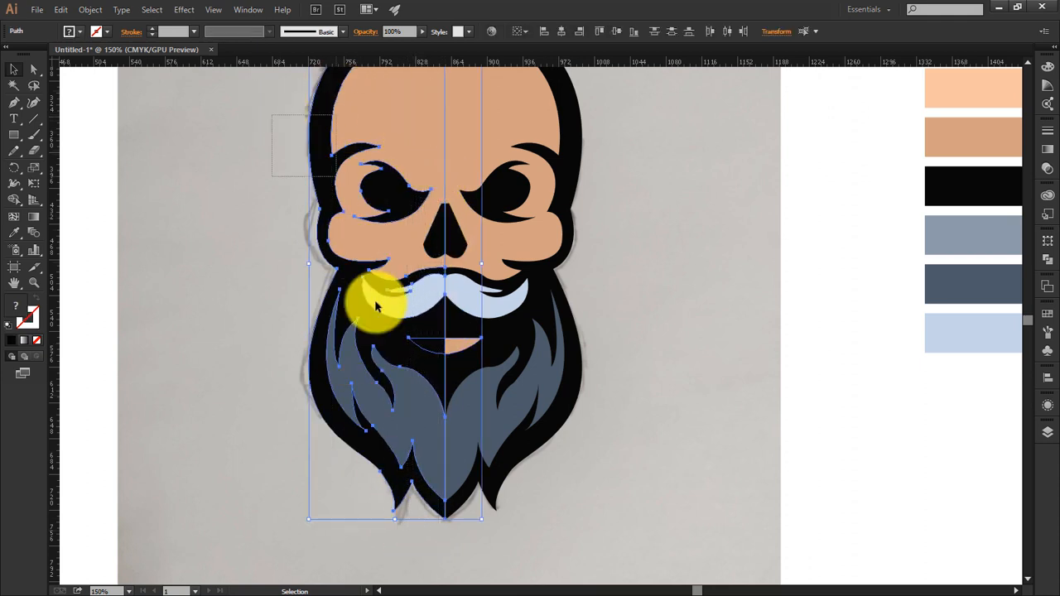
{"action": "left_click", "coordinate": [605, 437]}
Bring the tan mouth shape to the front so that it lies above both halves.
{"action": "scroll", "coordinate": [638, 439], "scroll_direction": "up", "scroll_amount": 1}
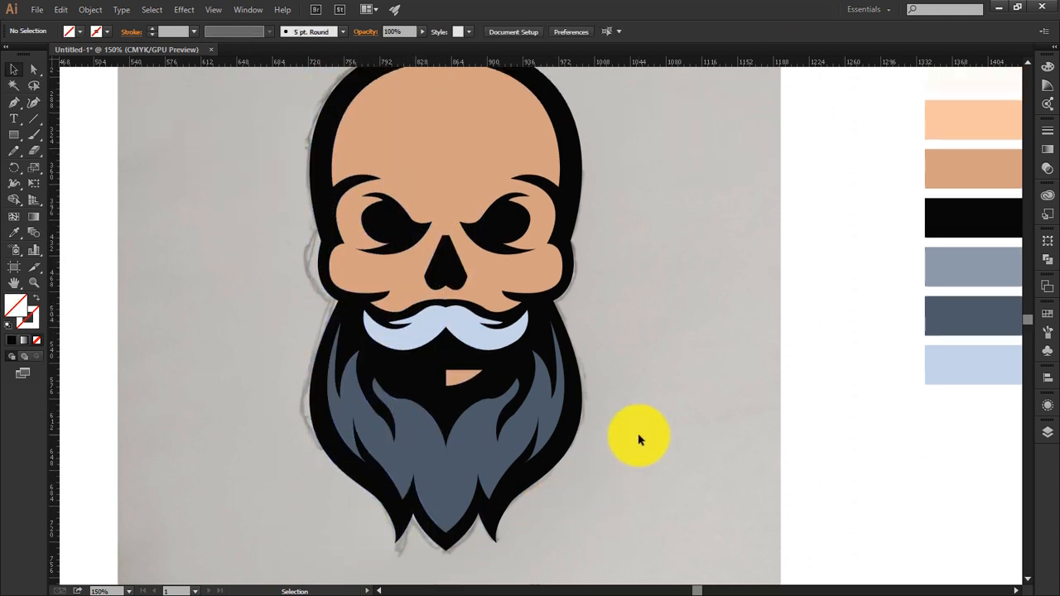
{"action": "right_click", "coordinate": [449, 382]}
{"action": "mouse_move", "coordinate": [497, 569]}
{"action": "left_click", "coordinate": [729, 544]}
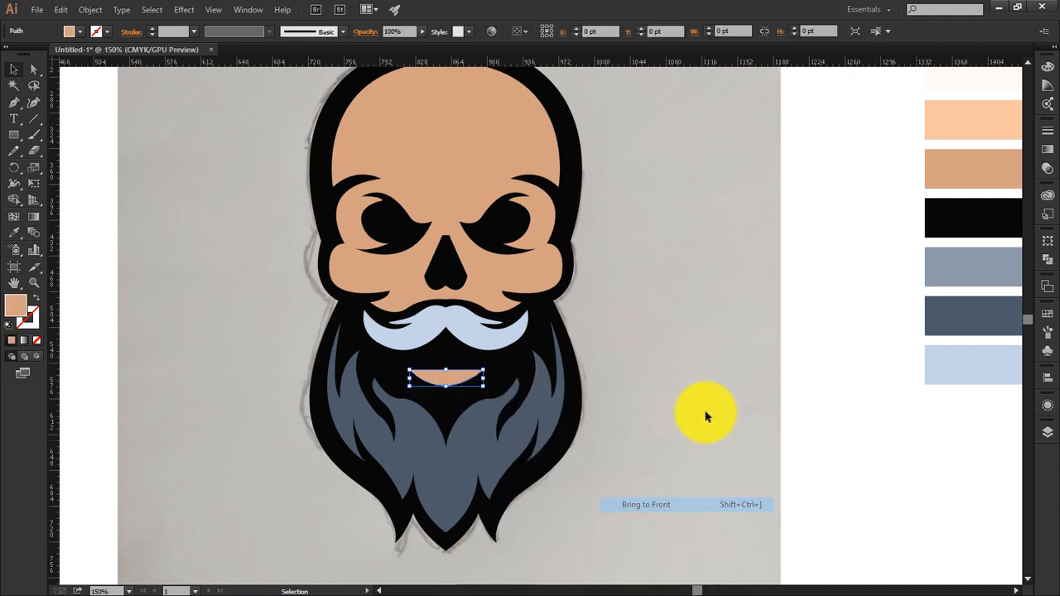
Unite the two black nose halves into one shape with Pathfinder and deselect it.
{"action": "scroll", "coordinate": [640, 430], "scroll_direction": "up", "scroll_amount": 2}
{"action": "scroll", "coordinate": [641, 429], "scroll_direction": "up", "scroll_amount": 1}
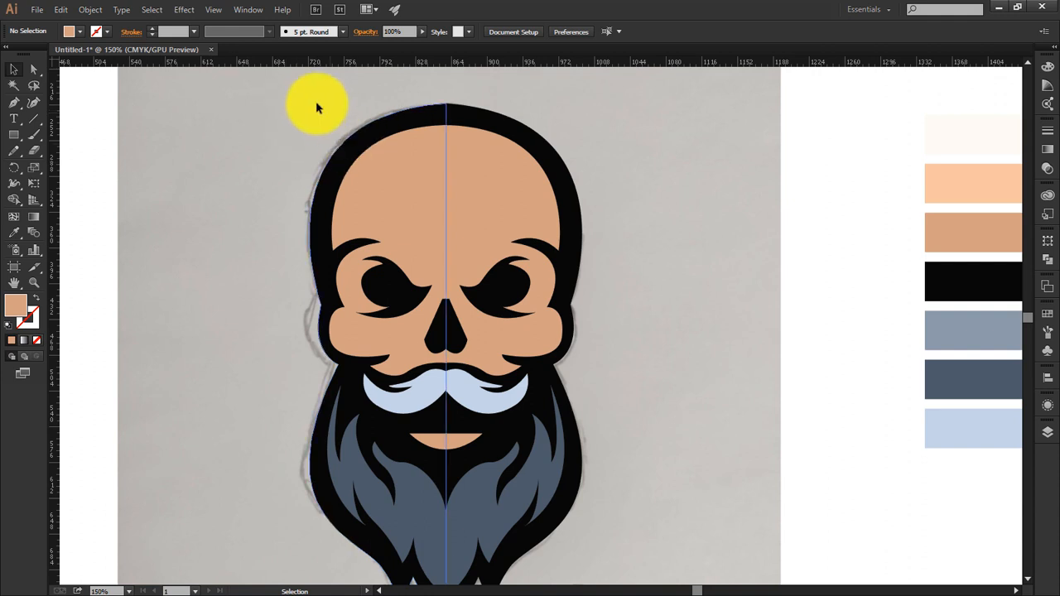
{"action": "left_click", "coordinate": [469, 108]}
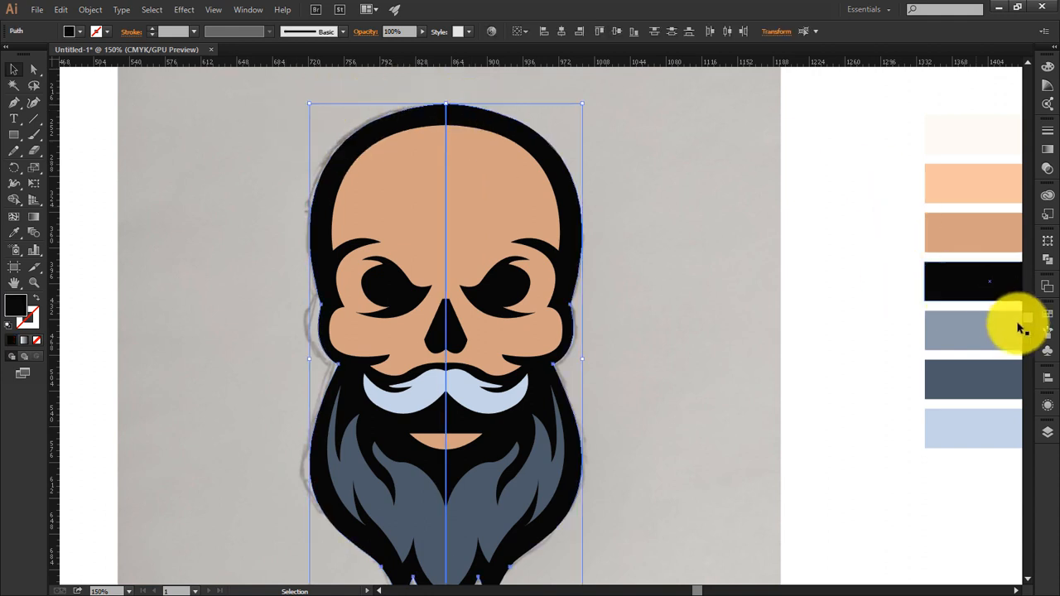
{"action": "left_click", "coordinate": [1048, 274]}
{"action": "left_click", "coordinate": [438, 331]}
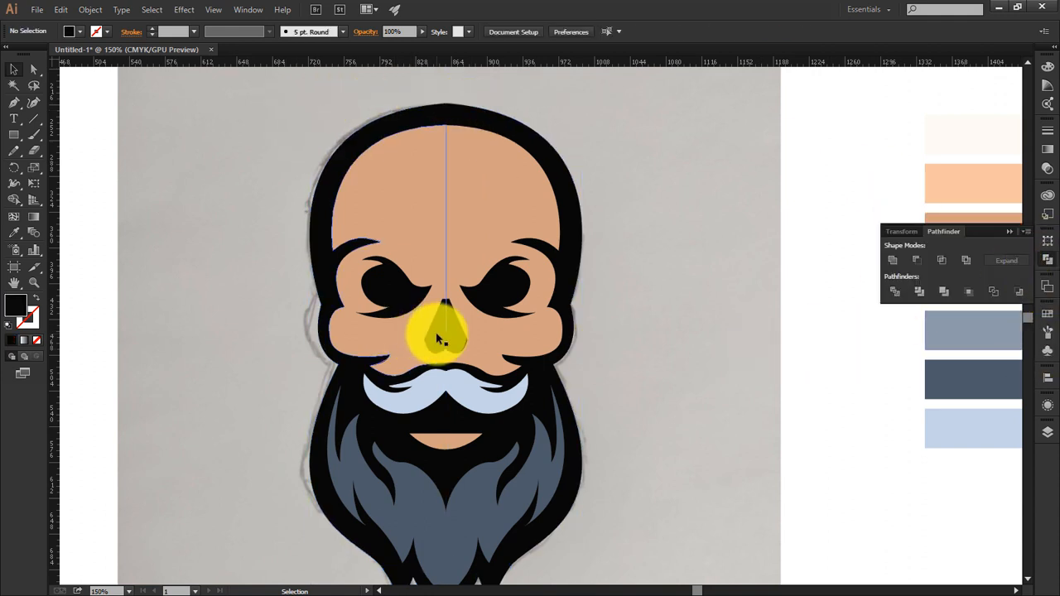
{"action": "left_click", "coordinate": [893, 260]}
{"action": "left_click", "coordinate": [573, 322]}
Try to unite the two tan face halves and shift the merged face in the stacking order.
{"action": "left_click", "coordinate": [382, 294]}
{"action": "left_click", "coordinate": [380, 235]}
{"action": "left_click", "coordinate": [494, 188], "text": "shift"}
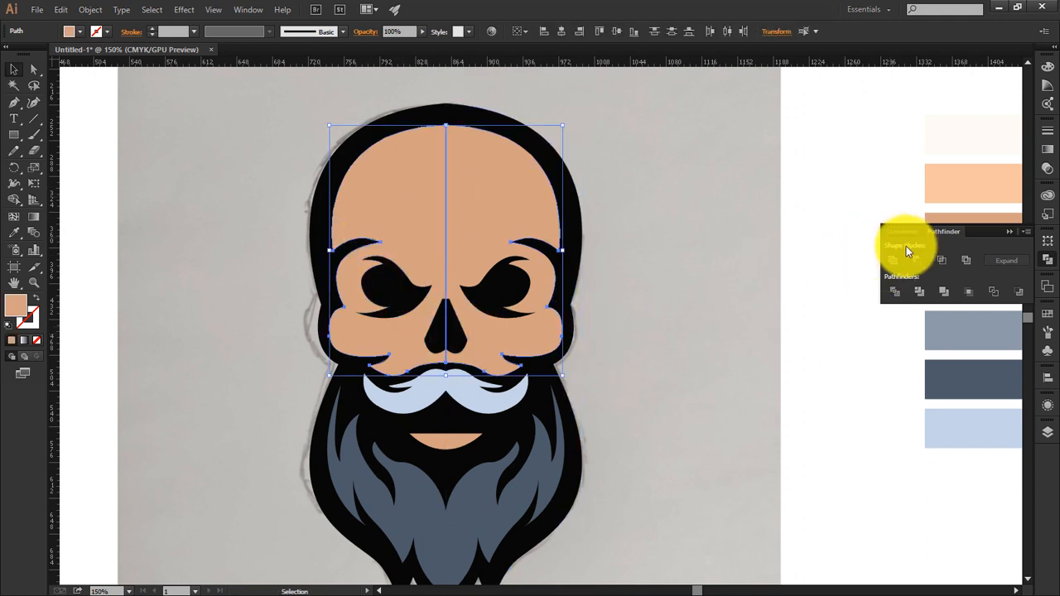
{"action": "key", "text": "ctrl+z"}
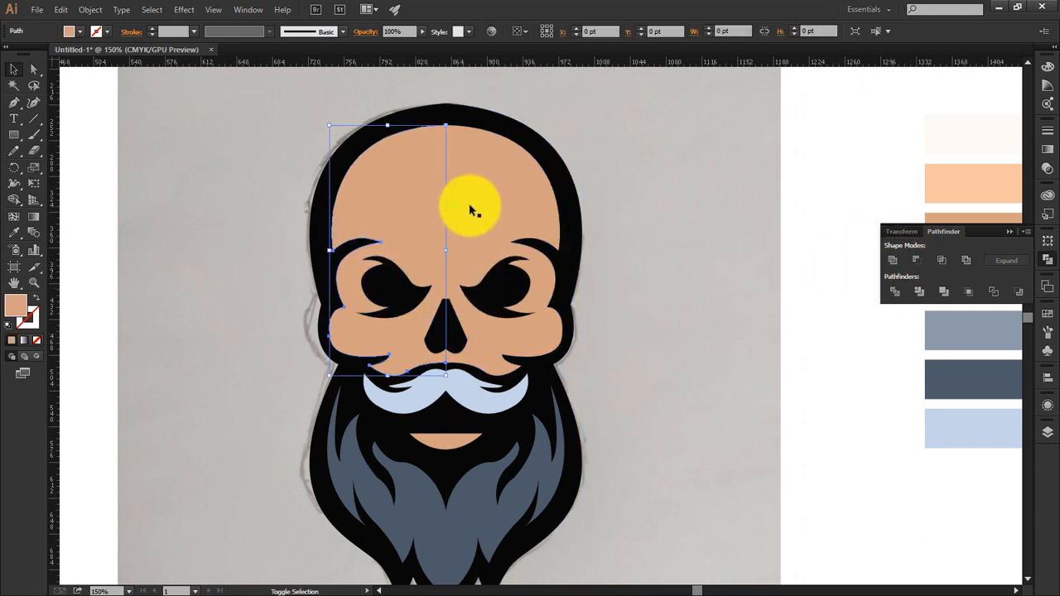
{"action": "left_click", "coordinate": [893, 260]}
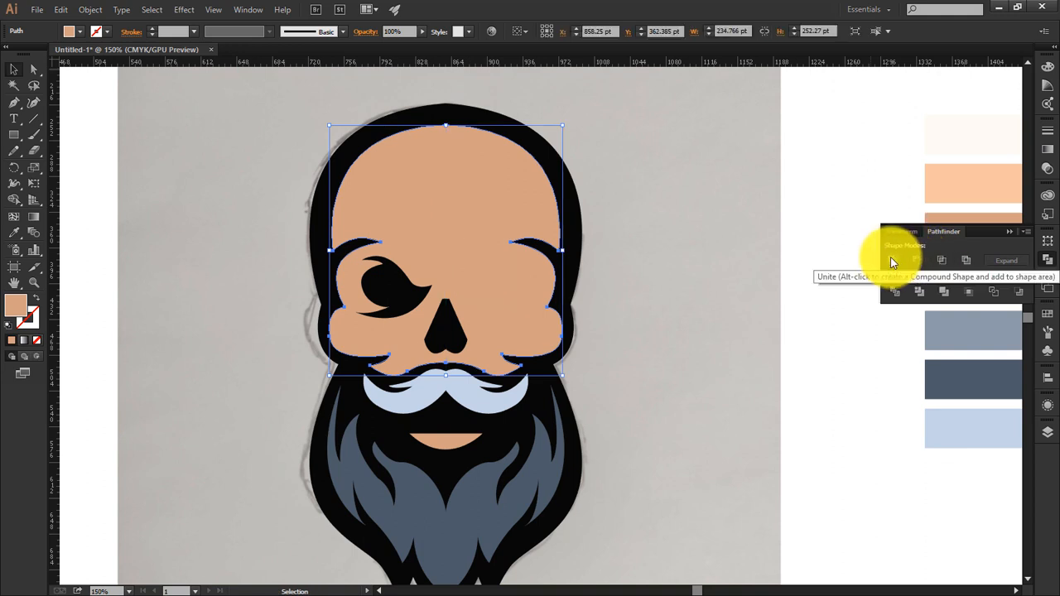
{"action": "key", "text": "ctrl+["}
{"action": "key", "text": "ctrl+]"}
Undo the union of the tan face halves and its stacking changes.
{"action": "left_click", "coordinate": [818, 204]}
{"action": "left_click", "coordinate": [417, 251]}
{"action": "left_click", "coordinate": [579, 214]}
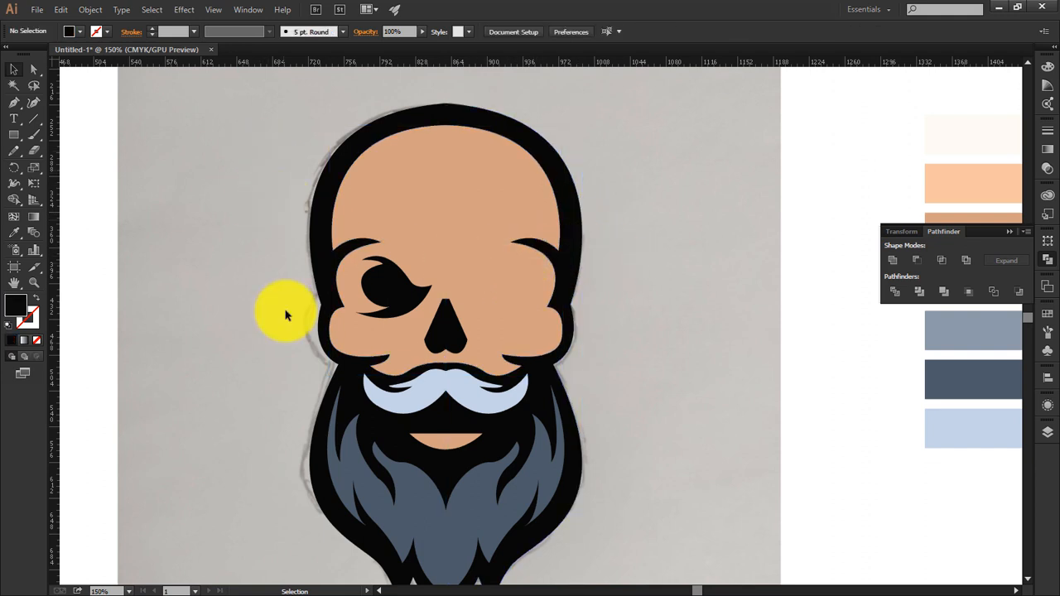
{"action": "left_click", "coordinate": [451, 258]}
{"action": "left_click", "coordinate": [608, 280]}
{"action": "key", "text": "ctrl+z"}
{"action": "key", "text": "a"}
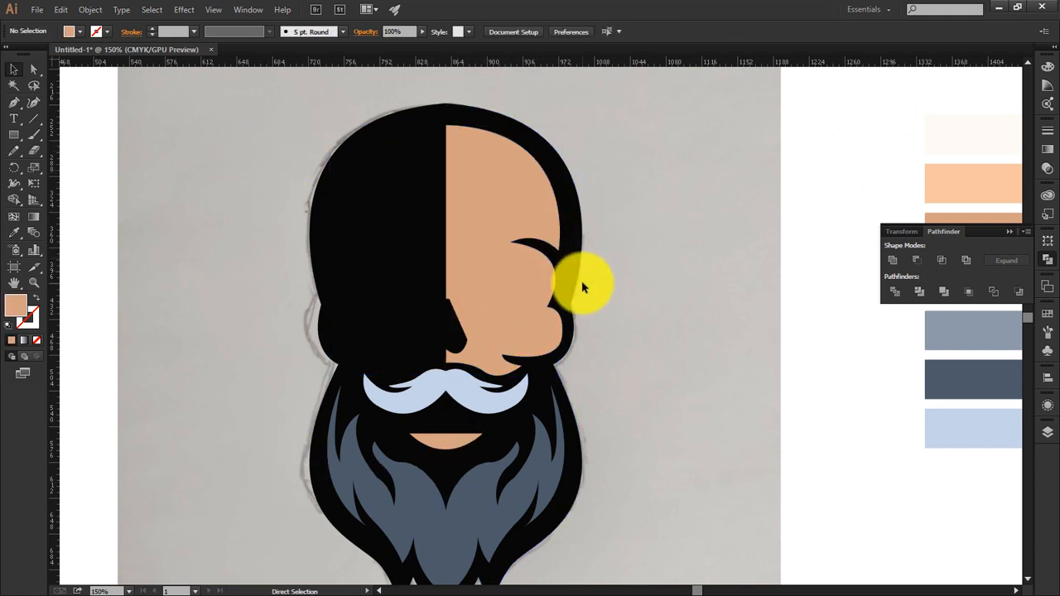
{"action": "key", "text": "ctrl+z"}
{"action": "key", "text": "ctrl+z"}
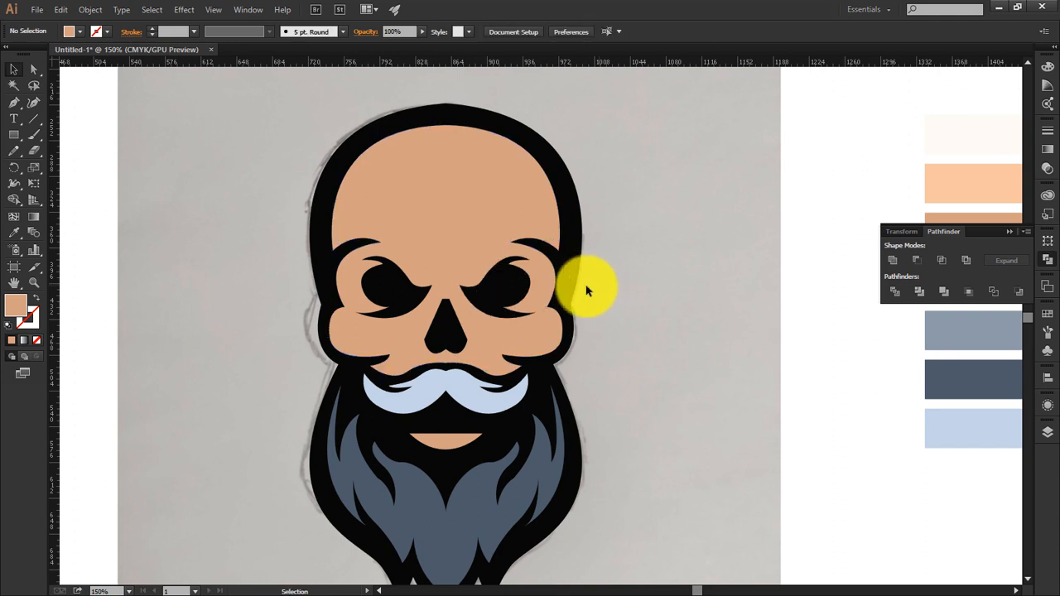
Bring the original half's black eye shape to the front and deselect it.
{"action": "left_click", "coordinate": [520, 285]}
{"action": "right_click", "coordinate": [497, 296]}
{"action": "mouse_move", "coordinate": [613, 475]}
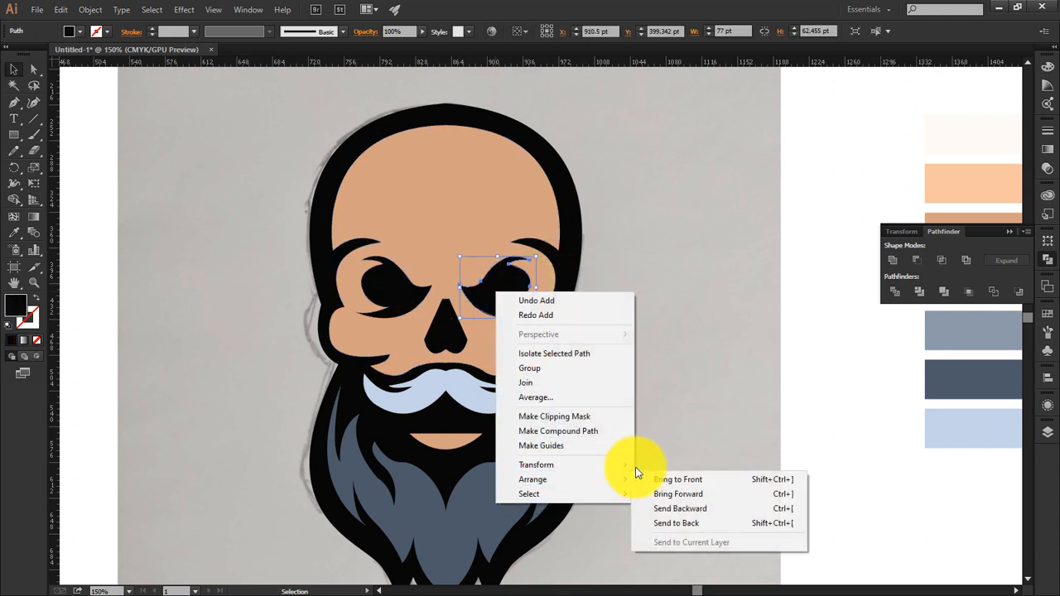
{"action": "left_click", "coordinate": [662, 479]}
{"action": "left_click", "coordinate": [655, 440]}
Unite the two tan face halves into one shape behind the eyes and nose.
{"action": "left_click", "coordinate": [483, 226]}
{"action": "left_click", "coordinate": [412, 216], "text": "shift"}
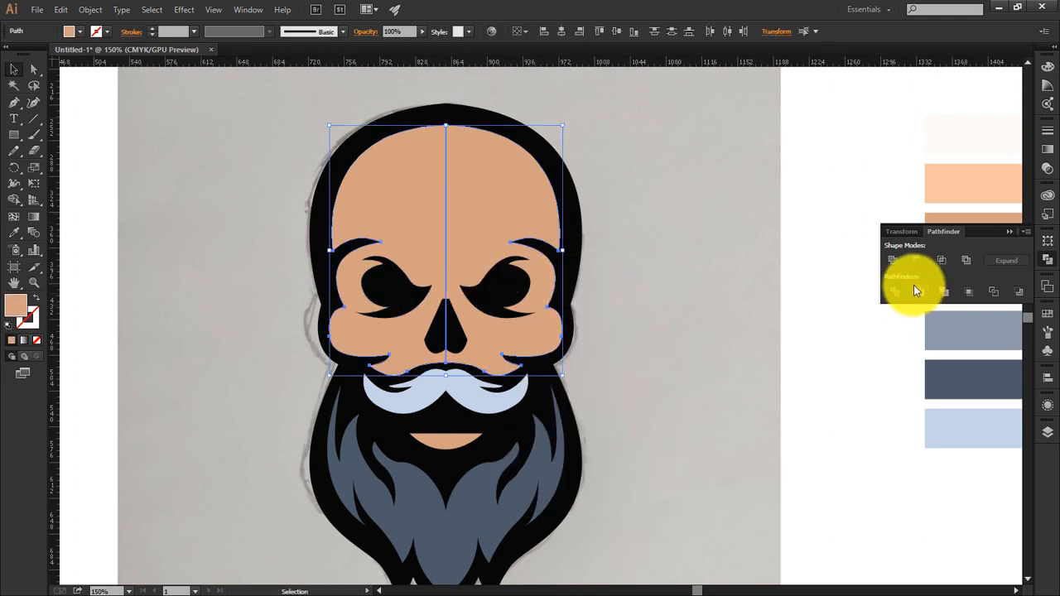
{"action": "left_click", "coordinate": [893, 260]}
{"action": "left_click", "coordinate": [633, 355]}
Unite the two pale blue moustache halves and the two slate beard halves into single shapes.
{"action": "scroll", "coordinate": [549, 375], "scroll_direction": "down", "scroll_amount": 1}
{"action": "left_click", "coordinate": [440, 350]}
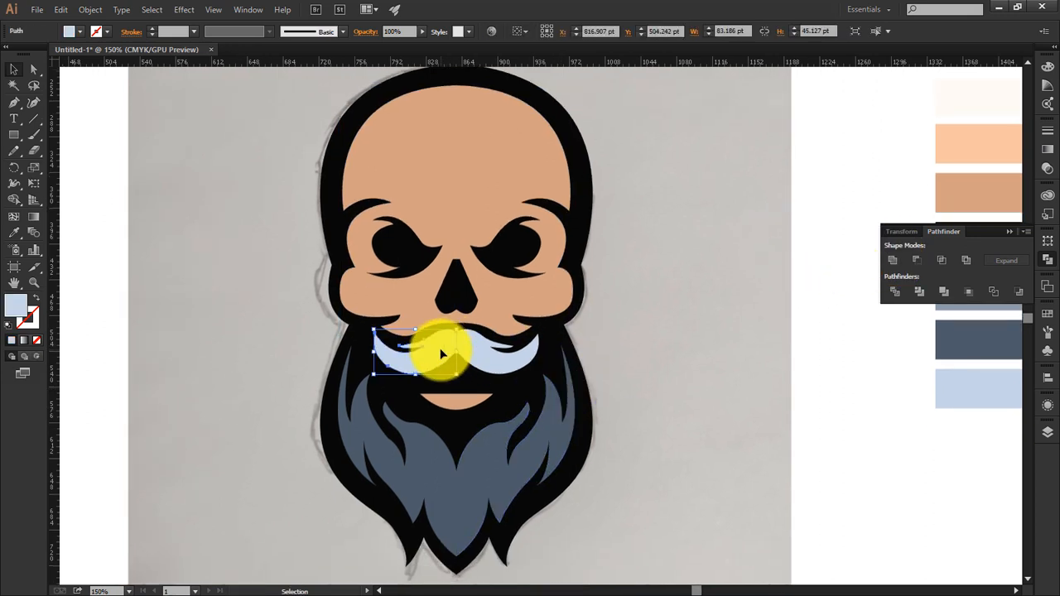
{"action": "left_click", "coordinate": [455, 511]}
{"action": "left_click", "coordinate": [539, 449], "text": "shift"}
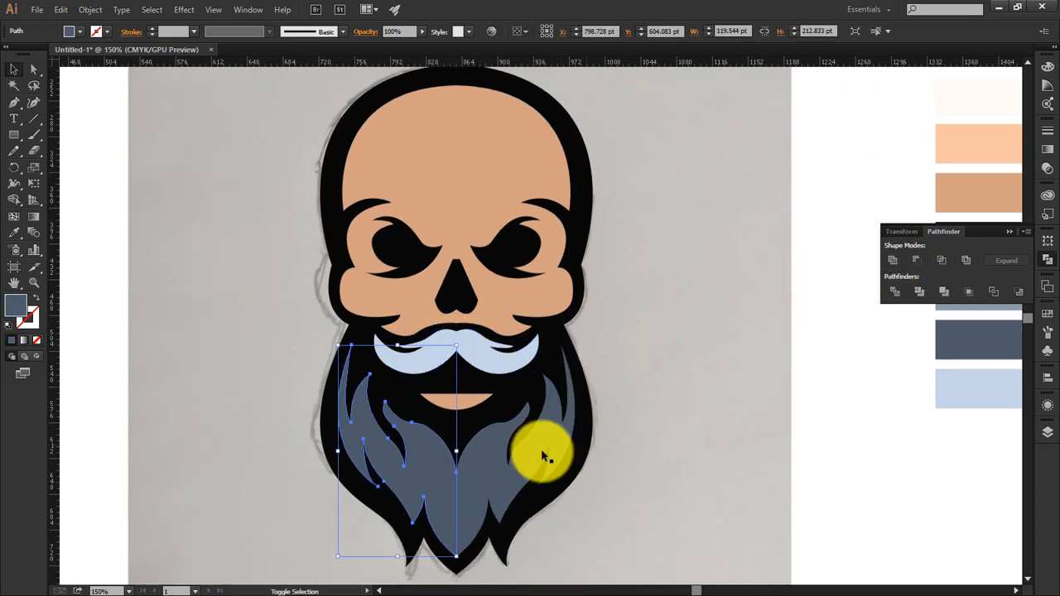
{"action": "left_click", "coordinate": [891, 261]}
{"action": "left_click", "coordinate": [607, 403]}
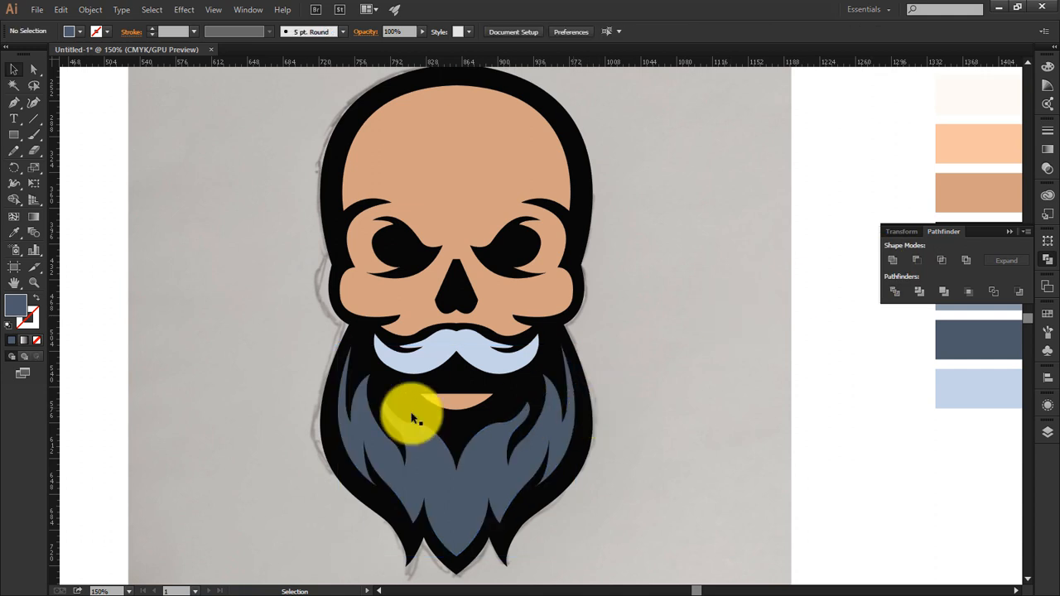
Unite the two halves of the black outer head outline into one shape and deselect it.
{"action": "left_click", "coordinate": [461, 401]}
{"action": "left_click", "coordinate": [444, 381]}
{"action": "left_click", "coordinate": [572, 347], "text": "shift"}
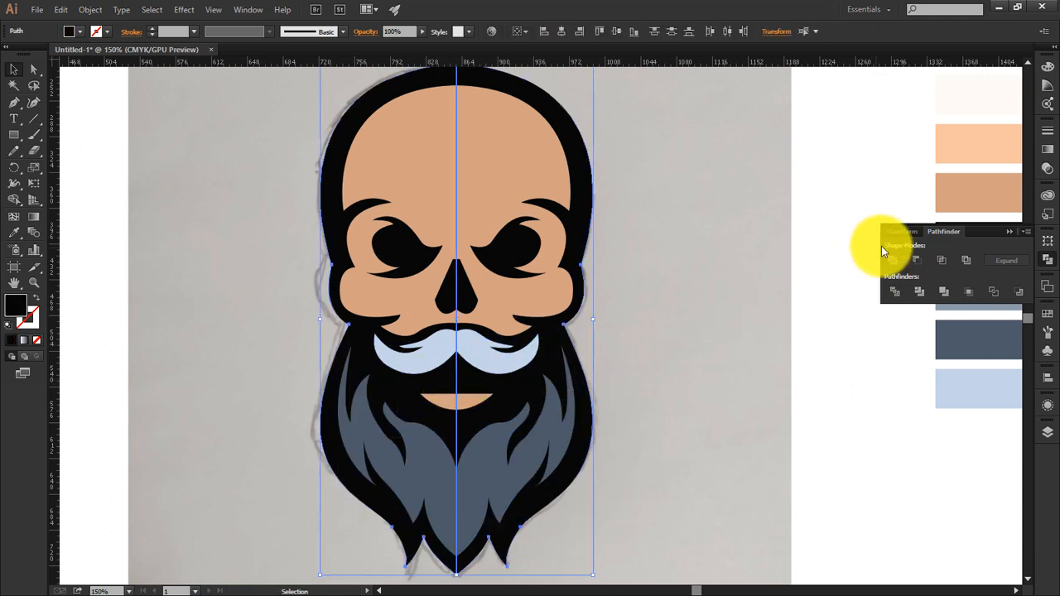
{"action": "left_click", "coordinate": [892, 262]}
{"action": "left_click", "coordinate": [840, 272]}
{"action": "scroll", "coordinate": [508, 307], "scroll_direction": "up", "scroll_amount": 1}
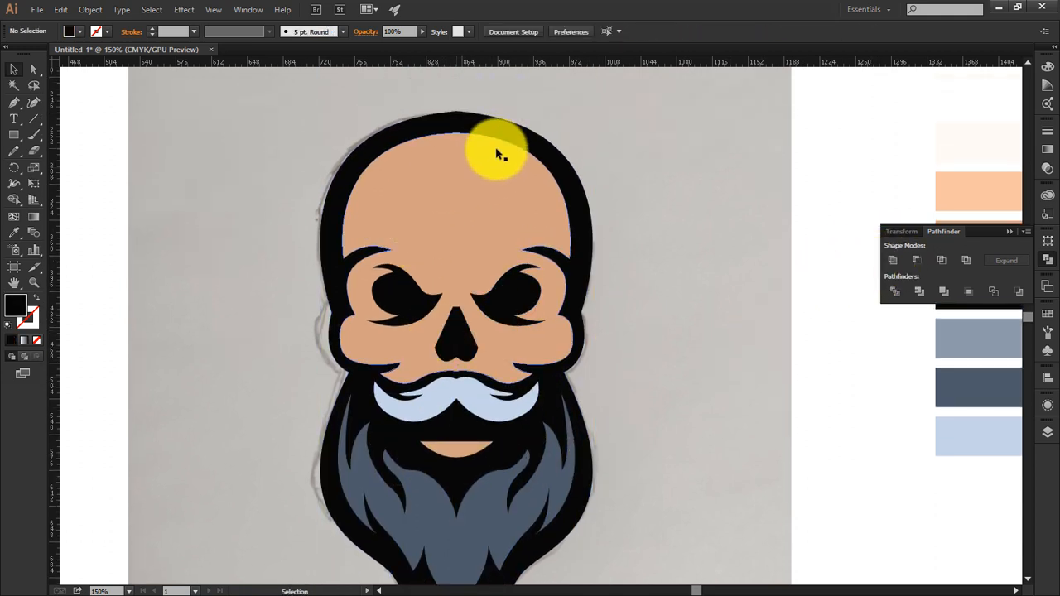
{"action": "left_click", "coordinate": [310, 426]}
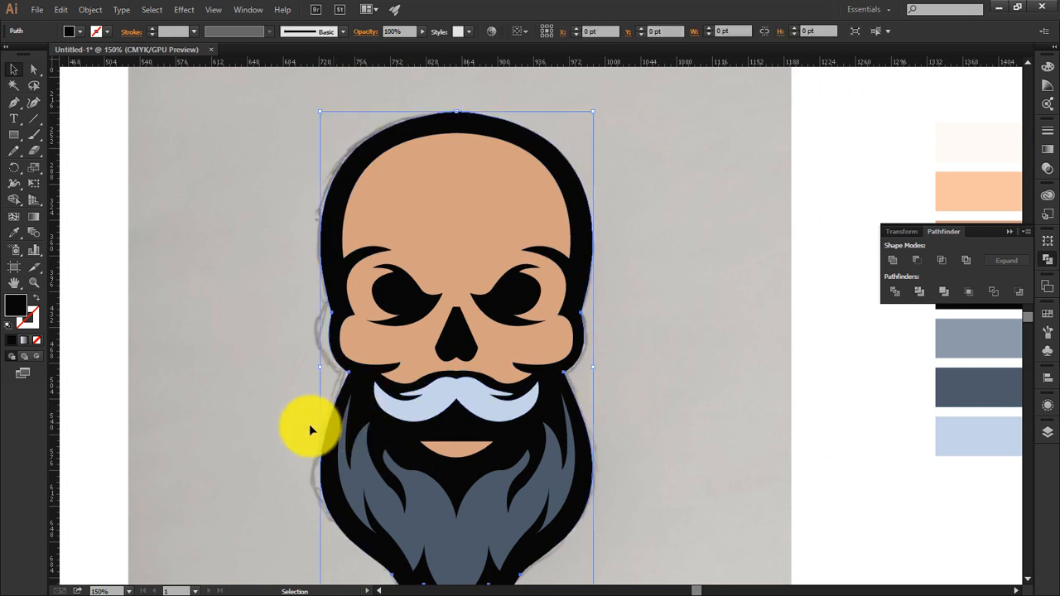
{"action": "left_click", "coordinate": [267, 420]}
Lower the opacity of the whole head illustration to 24% so the sketch shows through.
{"action": "key", "text": "ctrl+minus"}
{"action": "left_click_drag", "start_coordinate": [355, 154], "coordinate": [491, 507]}
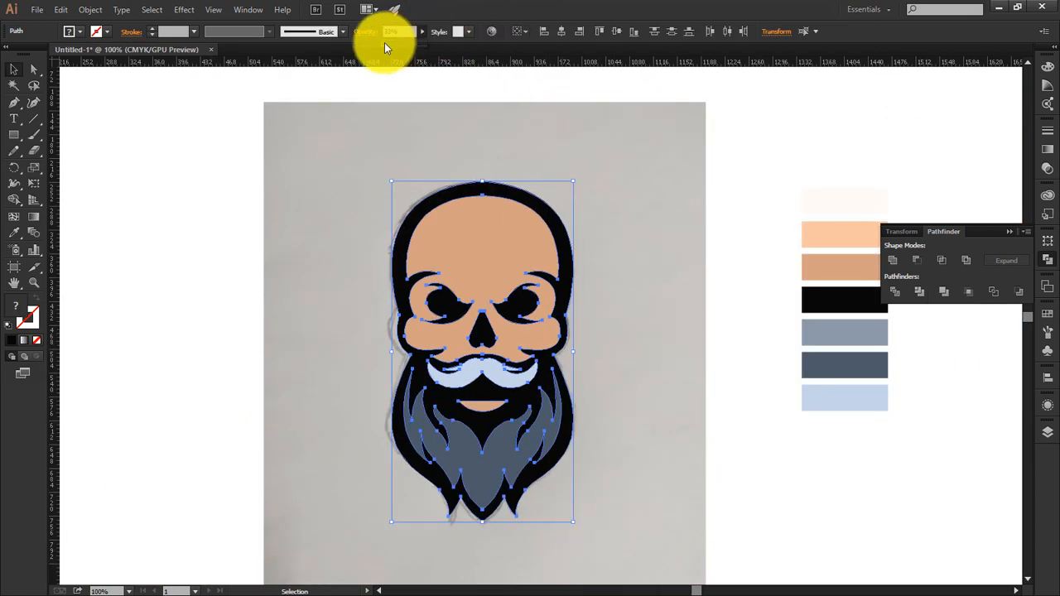
{"action": "left_click_drag", "start_coordinate": [384, 43], "coordinate": [385, 43]}
{"action": "left_click", "coordinate": [288, 201]}
{"action": "key", "text": "ctrl+2"}
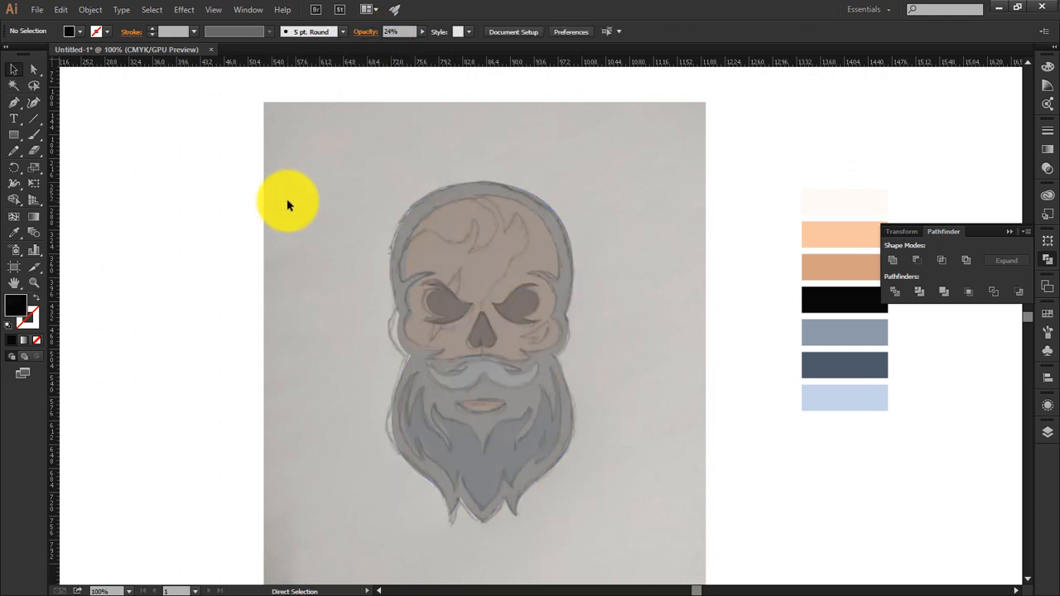
Trace the wavy flame-shaped highlight edge on the forehead's left side with the Pen tool, up to the top of the face.
{"action": "key", "text": "ctrl+plus"}
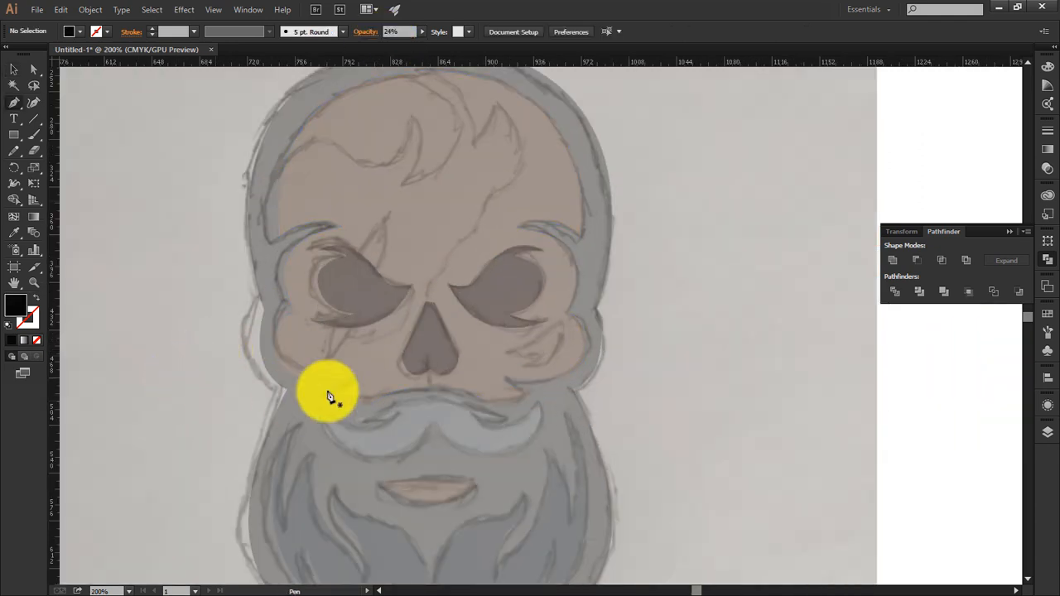
{"action": "key", "text": "p"}
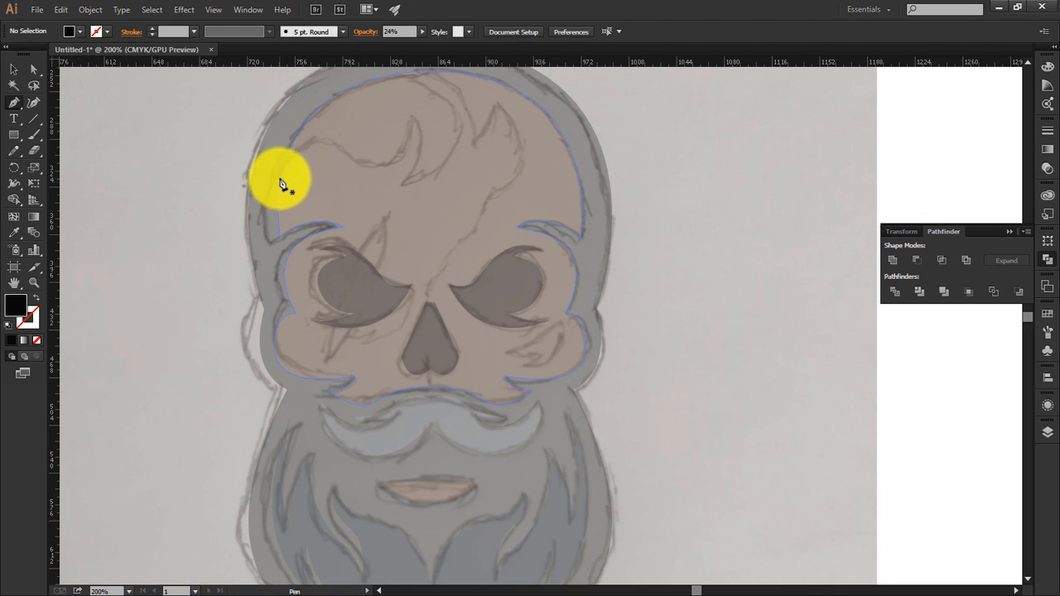
{"action": "left_click", "coordinate": [281, 178]}
{"action": "left_click_drag", "start_coordinate": [340, 145], "coordinate": [378, 172]}
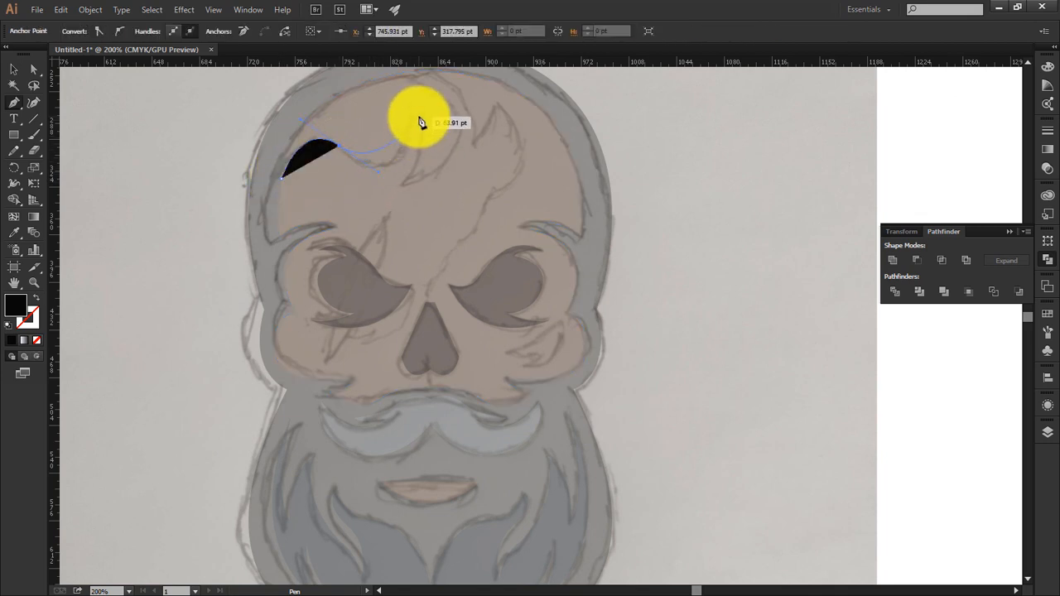
{"action": "left_click", "coordinate": [415, 123]}
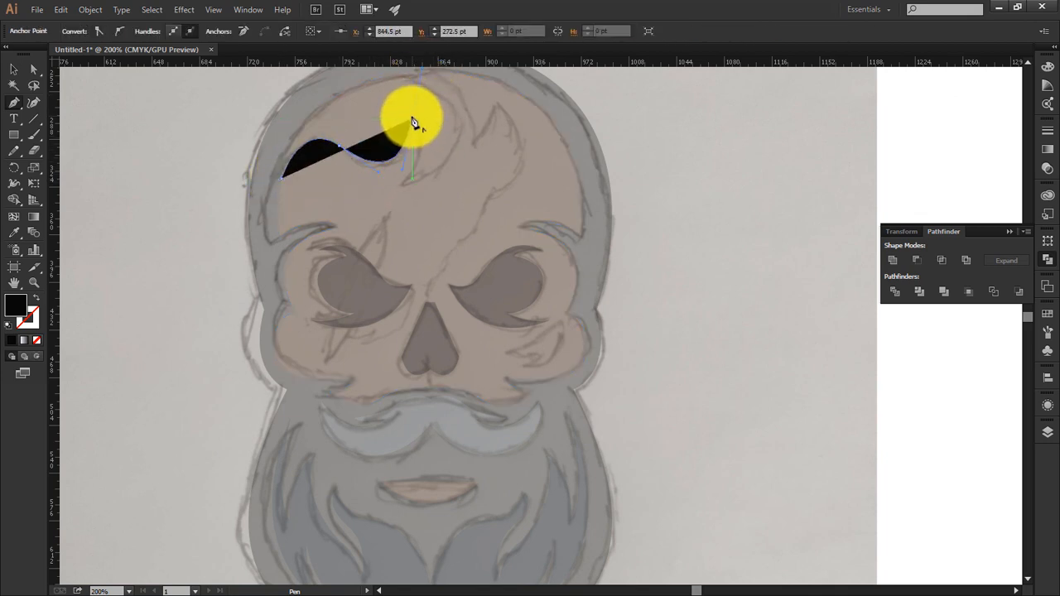
{"action": "left_click", "coordinate": [412, 118]}
{"action": "left_click_drag", "start_coordinate": [368, 217], "coordinate": [382, 155]}
{"action": "scroll", "coordinate": [410, 186], "scroll_direction": "up", "scroll_amount": 4}
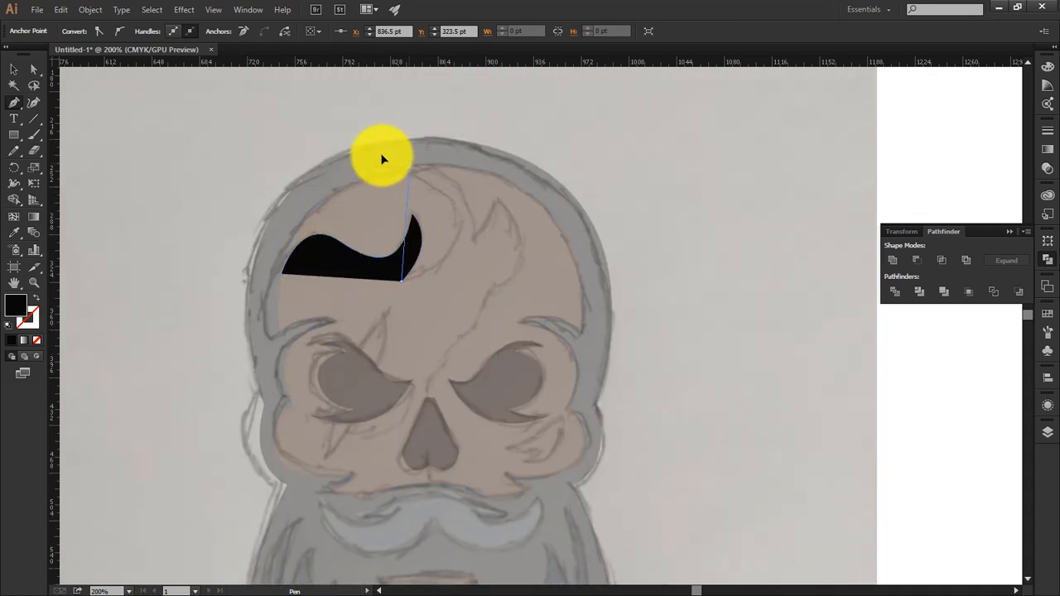
{"action": "left_click_drag", "start_coordinate": [290, 93], "coordinate": [288, 91]}
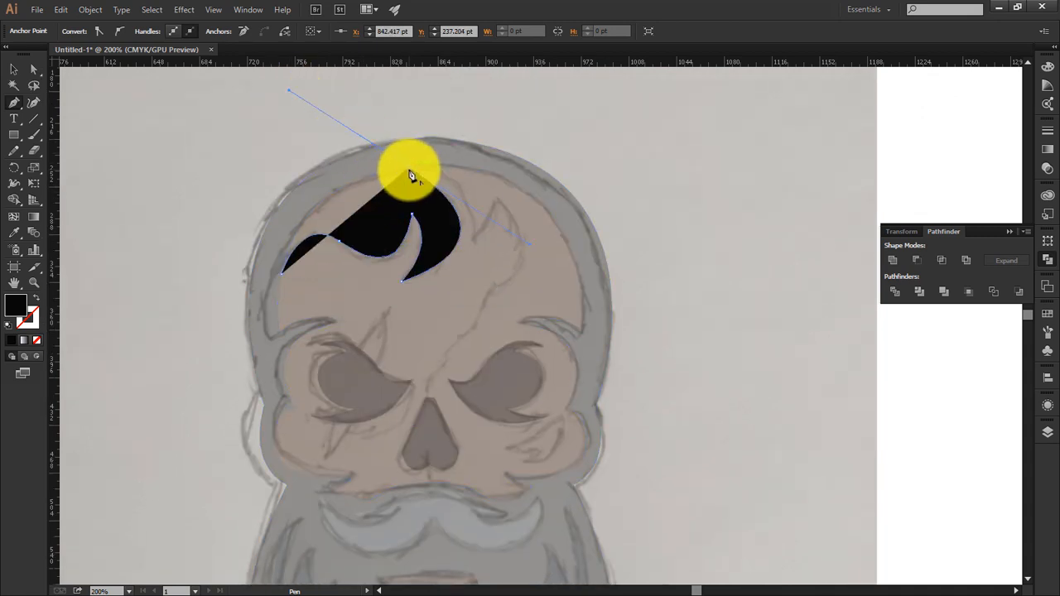
Swap the traced flame path's fill and stroke so it is a black outline without fill.
{"action": "left_click", "coordinate": [14, 71]}
{"action": "left_click", "coordinate": [35, 297]}
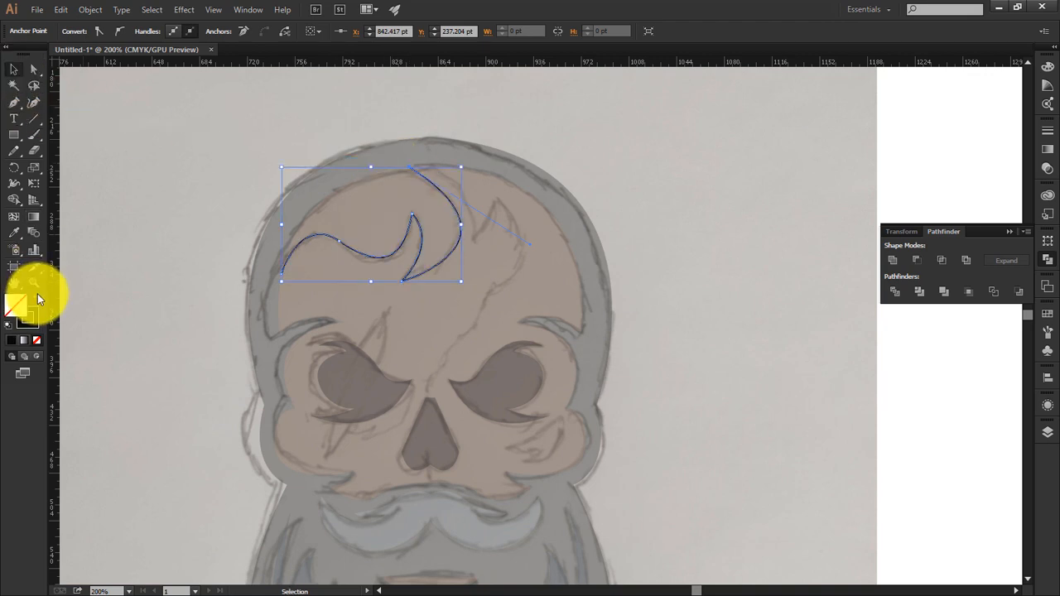
{"action": "left_click", "coordinate": [172, 256]}
Split the tan face along the traced flame path with Shape Builder and fill the upper-left forehead region with orange.
{"action": "left_click", "coordinate": [372, 254]}
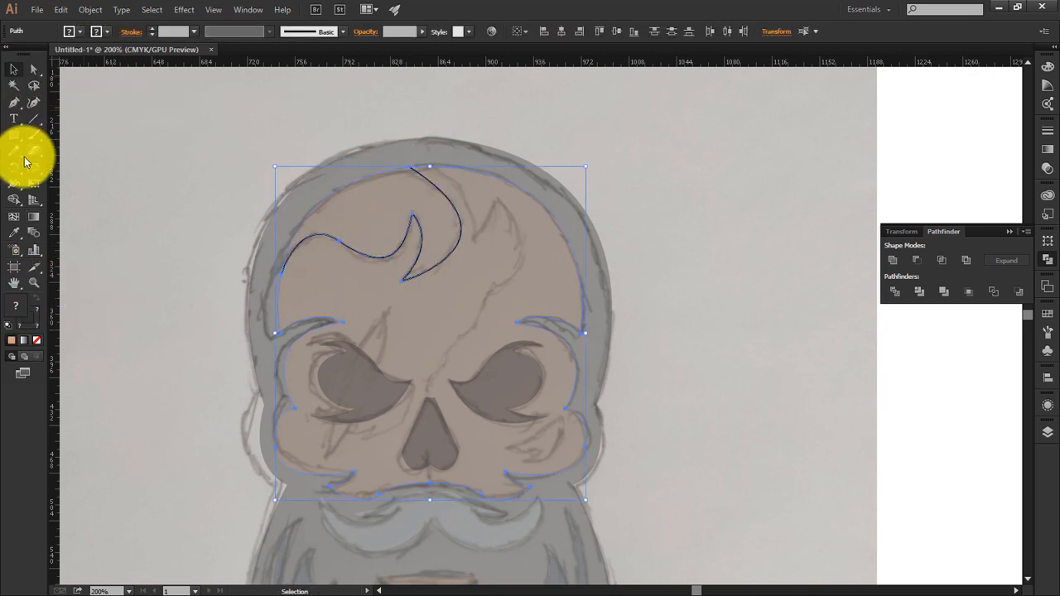
{"action": "left_click", "coordinate": [15, 203]}
{"action": "left_click", "coordinate": [80, 31]}
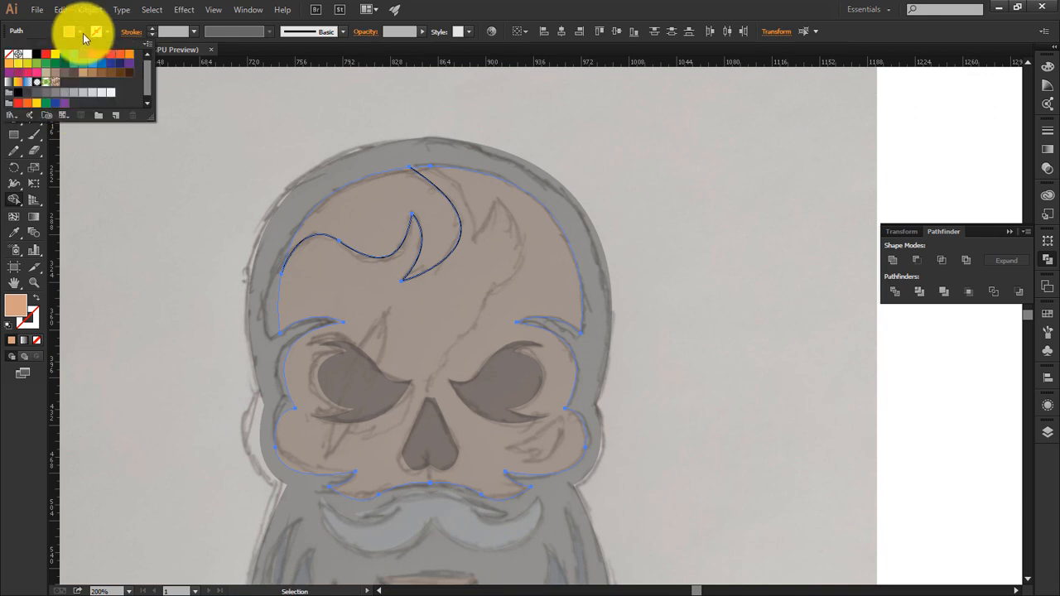
{"action": "left_click", "coordinate": [129, 58]}
{"action": "left_click", "coordinate": [387, 220]}
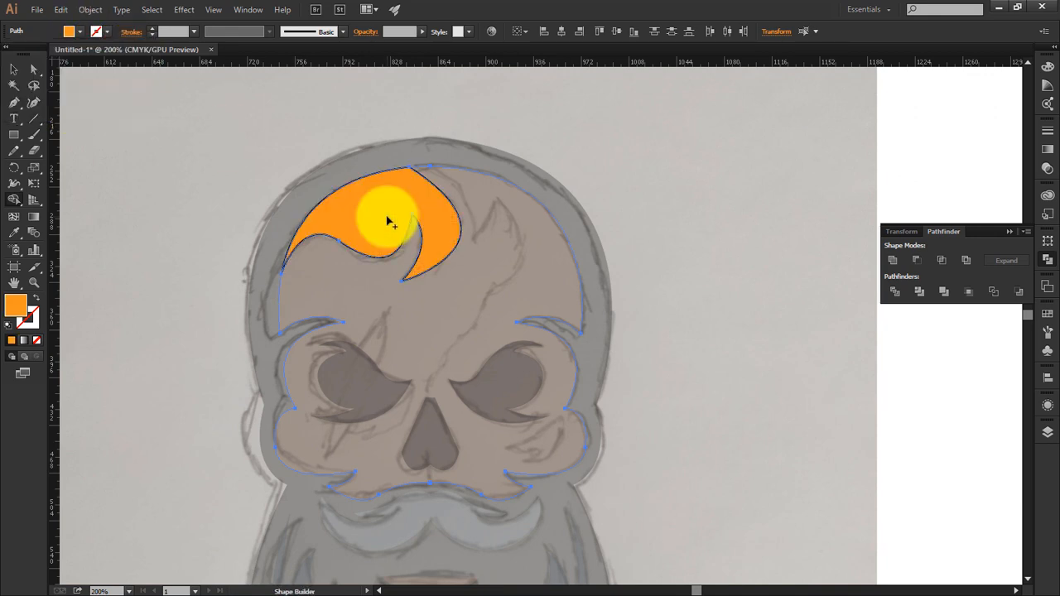
Remove the black outline stroke around the orange forehead highlight.
{"action": "left_click", "coordinate": [16, 68]}
{"action": "left_click", "coordinate": [445, 267]}
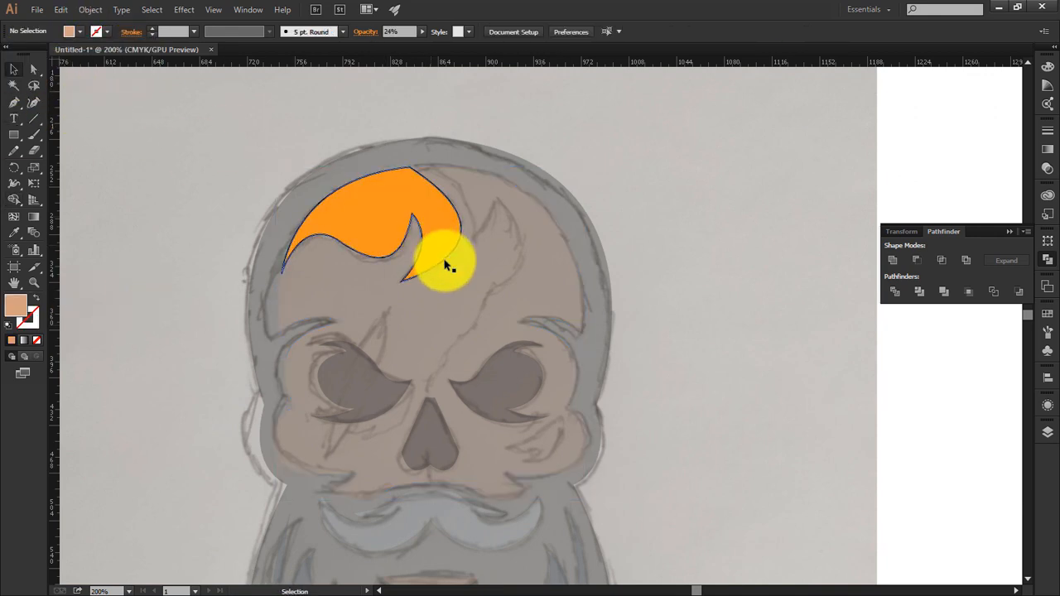
{"action": "left_click", "coordinate": [402, 278]}
{"action": "left_click", "coordinate": [33, 324]}
{"action": "left_click", "coordinate": [37, 340]}
{"action": "left_click", "coordinate": [146, 191]}
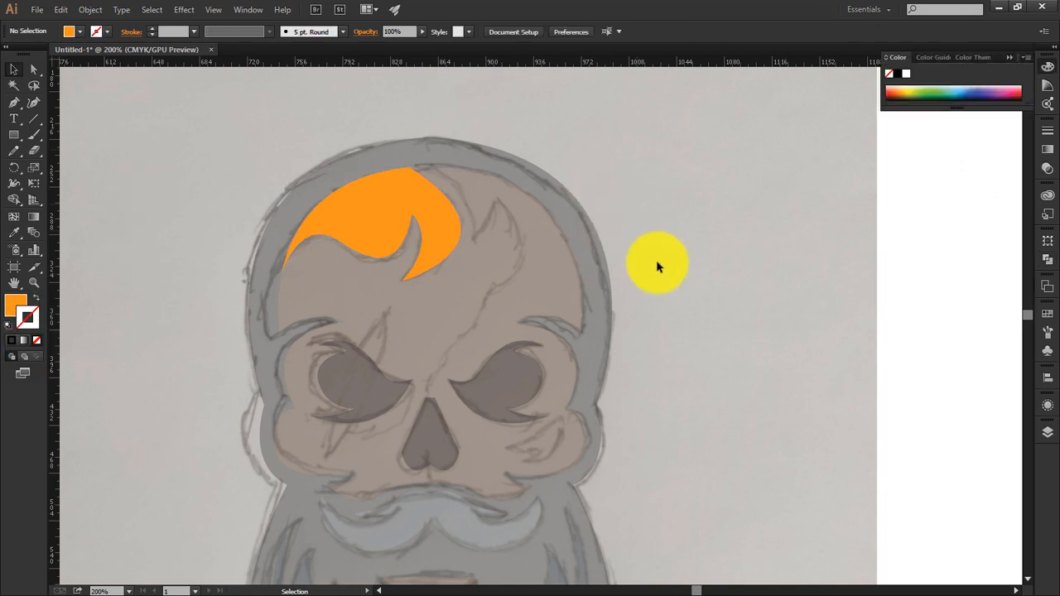
Start a Pen path at the top centre of the forehead and trace the second flame to its upper tip.
{"action": "key", "text": "p"}
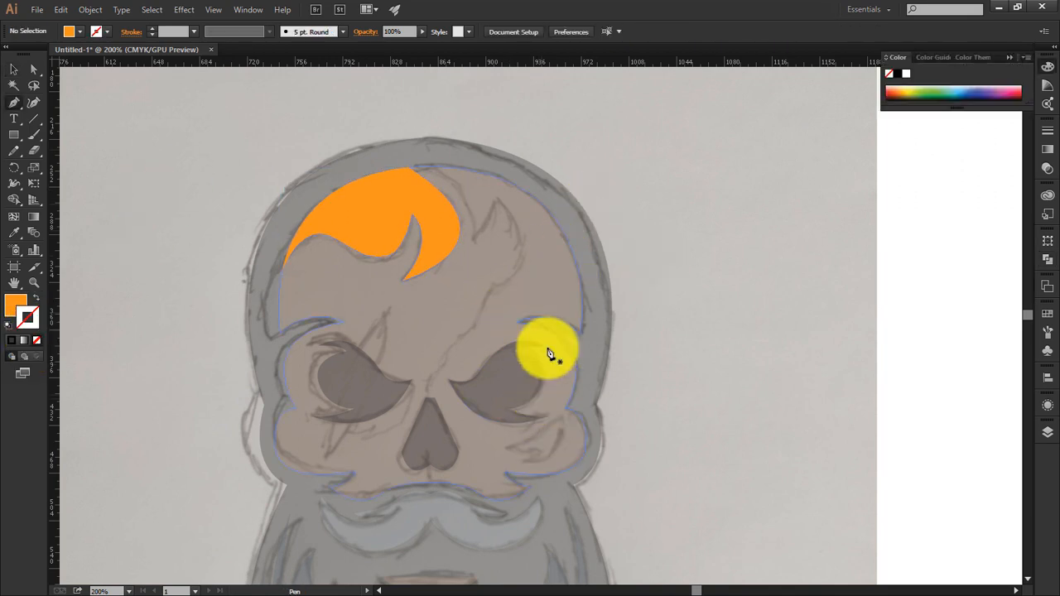
{"action": "left_click", "coordinate": [430, 168]}
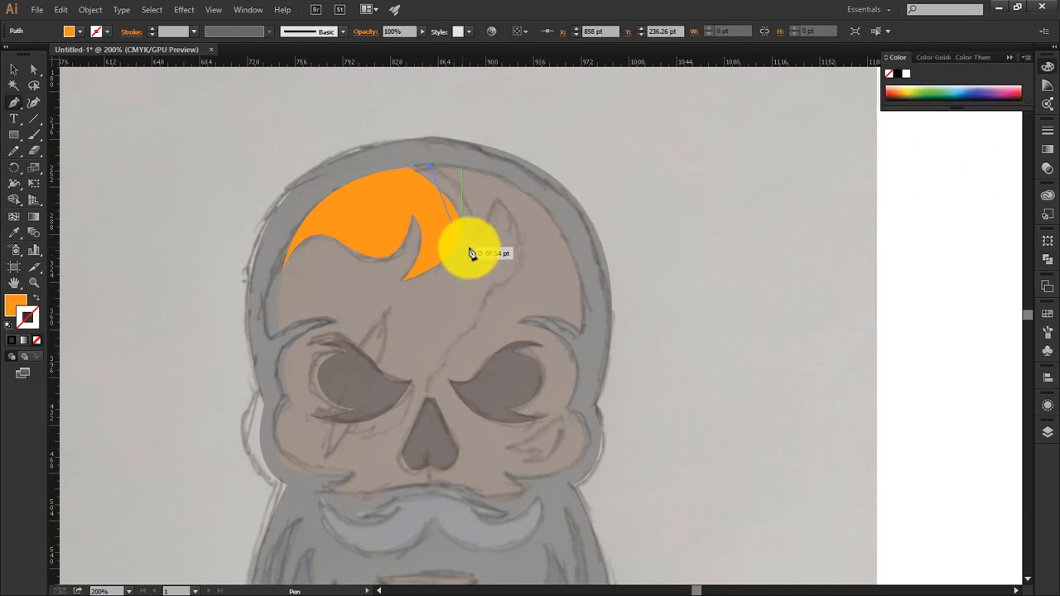
{"action": "left_click_drag", "start_coordinate": [465, 293], "coordinate": [465, 294]}
{"action": "left_click", "coordinate": [473, 239]}
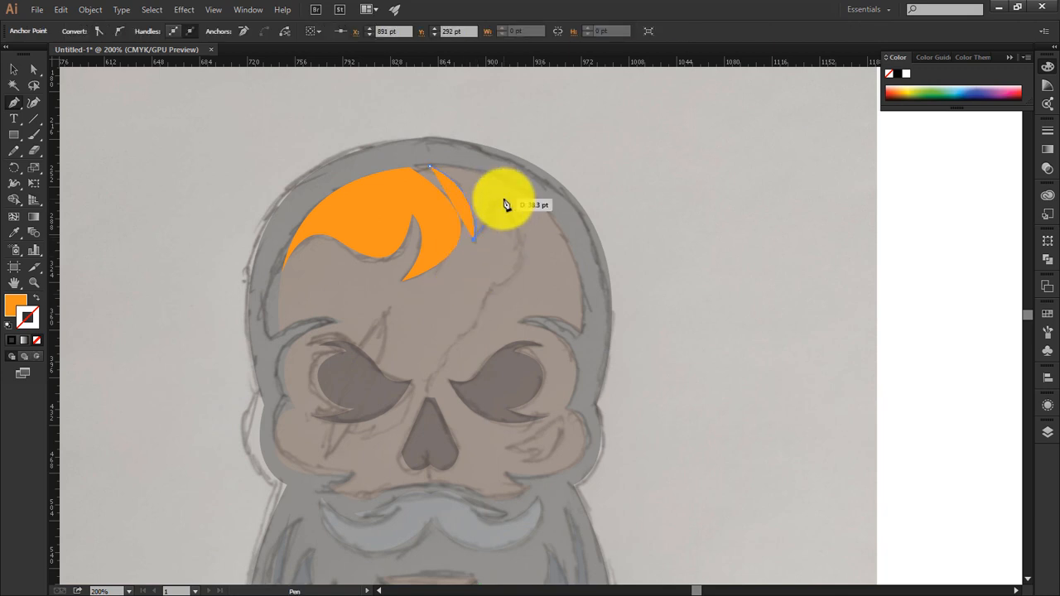
{"action": "left_click", "coordinate": [502, 204]}
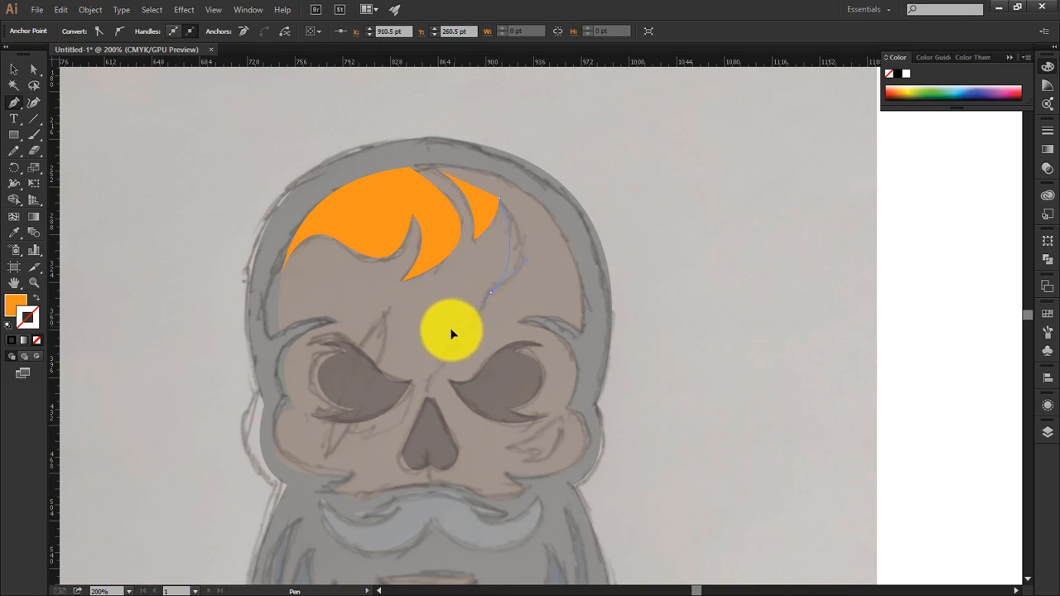
{"action": "left_click_drag", "start_coordinate": [439, 358], "coordinate": [440, 357]}
{"action": "key", "text": "ctrl+z"}
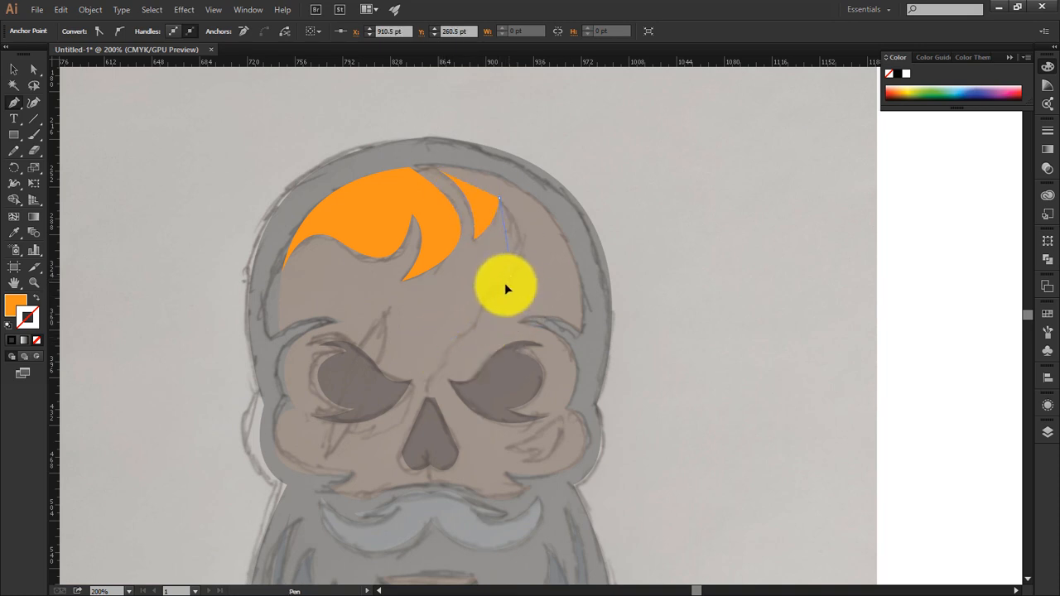
{"action": "left_click_drag", "start_coordinate": [478, 308], "coordinate": [478, 313]}
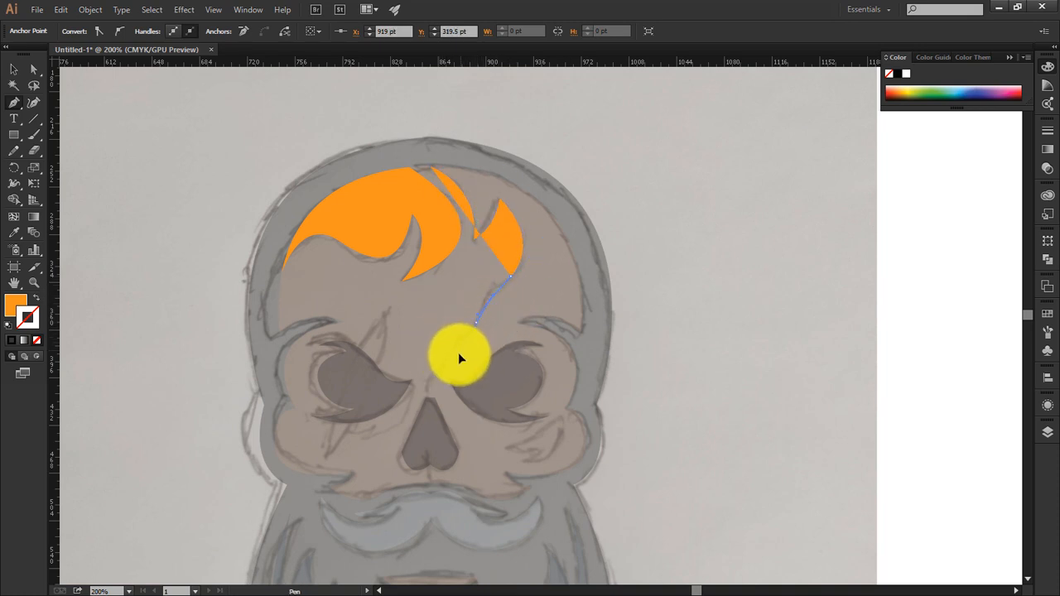
{"action": "key", "text": "ctrl"}
{"action": "key", "text": "ctrl+z"}
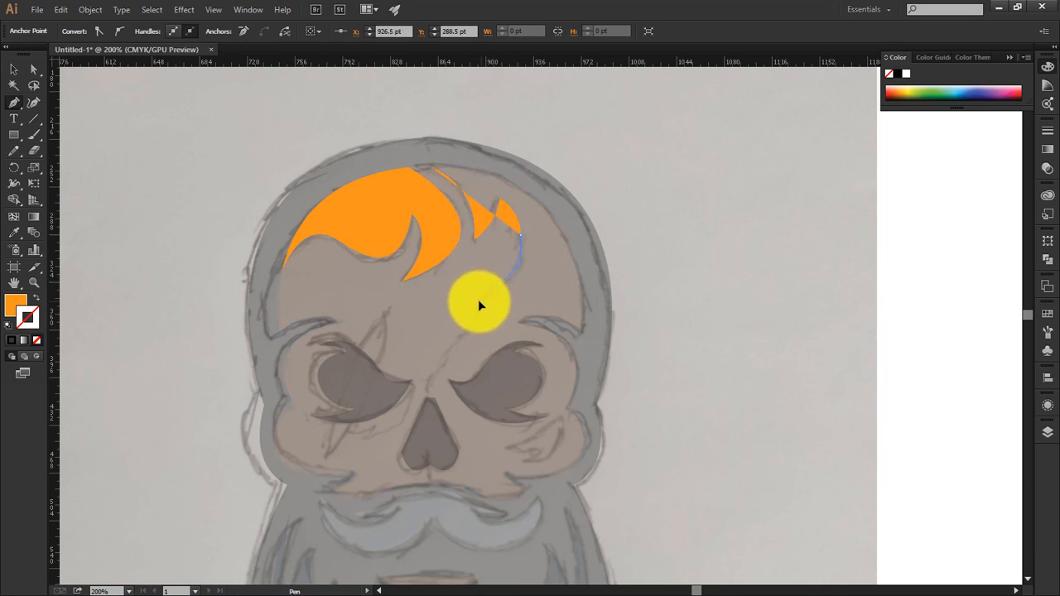
Continue the Pen path along the wavy forehead line, past the nose and down to the moustache edge.
{"action": "left_click_drag", "start_coordinate": [477, 298], "coordinate": [471, 335]}
{"action": "left_click", "coordinate": [499, 284]}
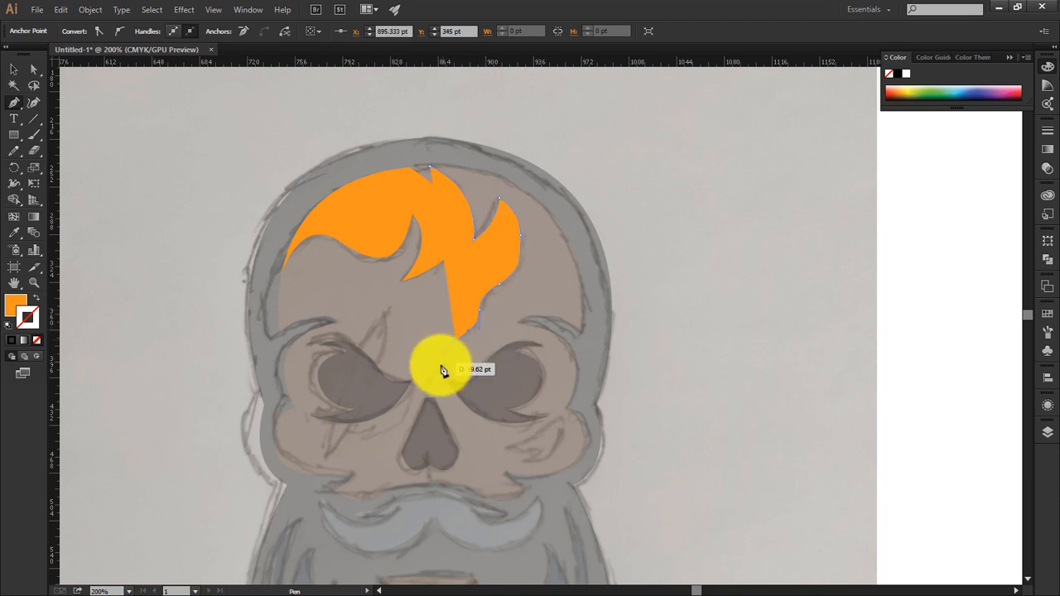
{"action": "left_click", "coordinate": [428, 398]}
{"action": "scroll", "coordinate": [426, 399], "scroll_direction": "down", "scroll_amount": 3}
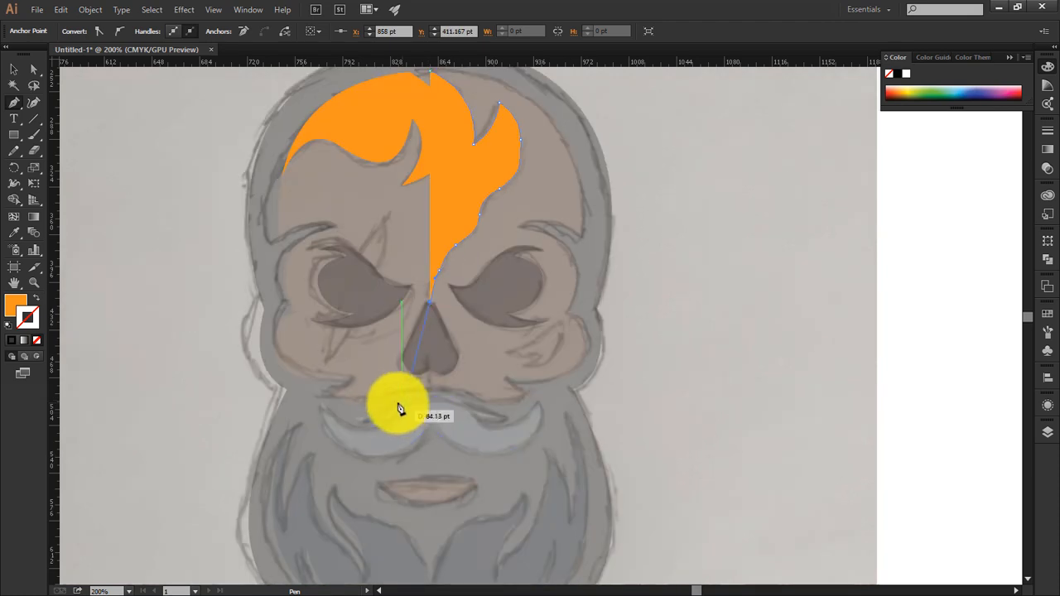
{"action": "left_click_drag", "start_coordinate": [369, 400], "coordinate": [364, 404]}
Turn the traced face-dividing path into an orange outline without fill and keep it selected.
{"action": "left_click", "coordinate": [38, 298]}
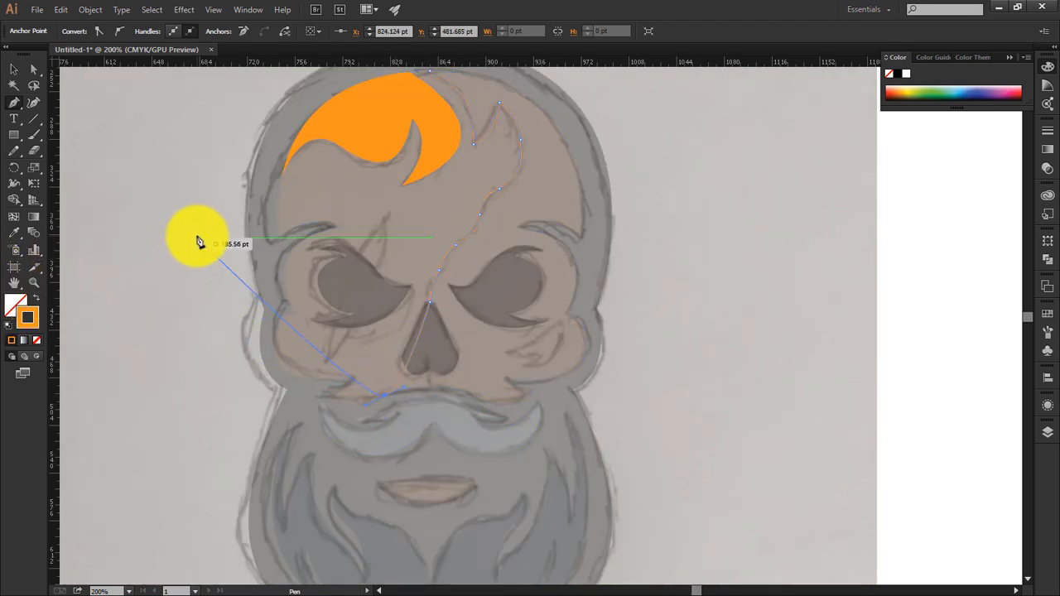
{"action": "key", "text": "Escape"}
{"action": "left_click", "coordinate": [215, 258]}
{"action": "key", "text": "ctrl+z"}
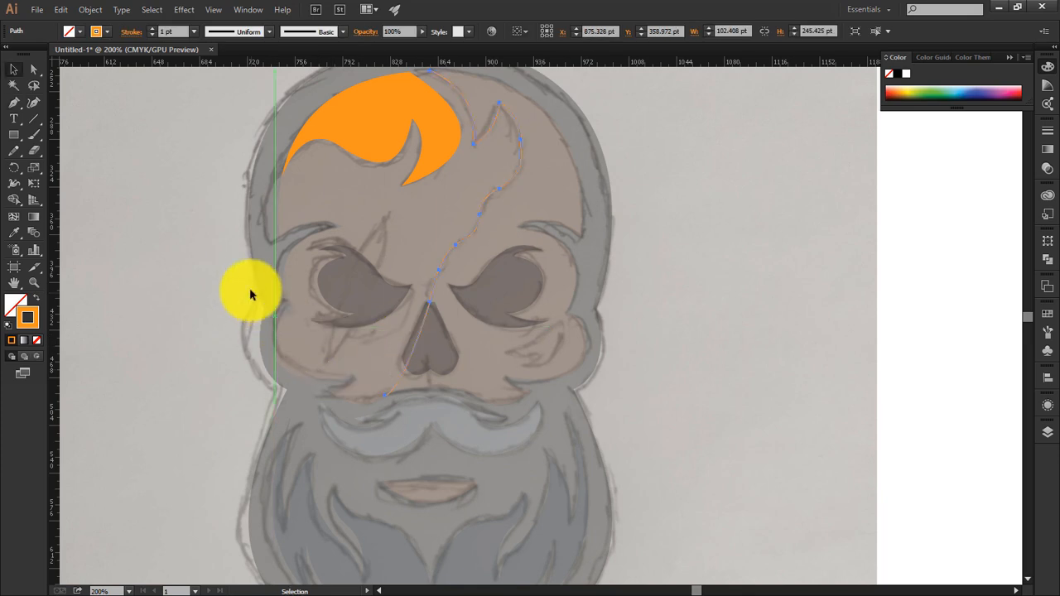
Split the face shape along the dividing path with Shape Builder and fill its left half with brown.
{"action": "left_click", "coordinate": [374, 342], "text": "ctrl"}
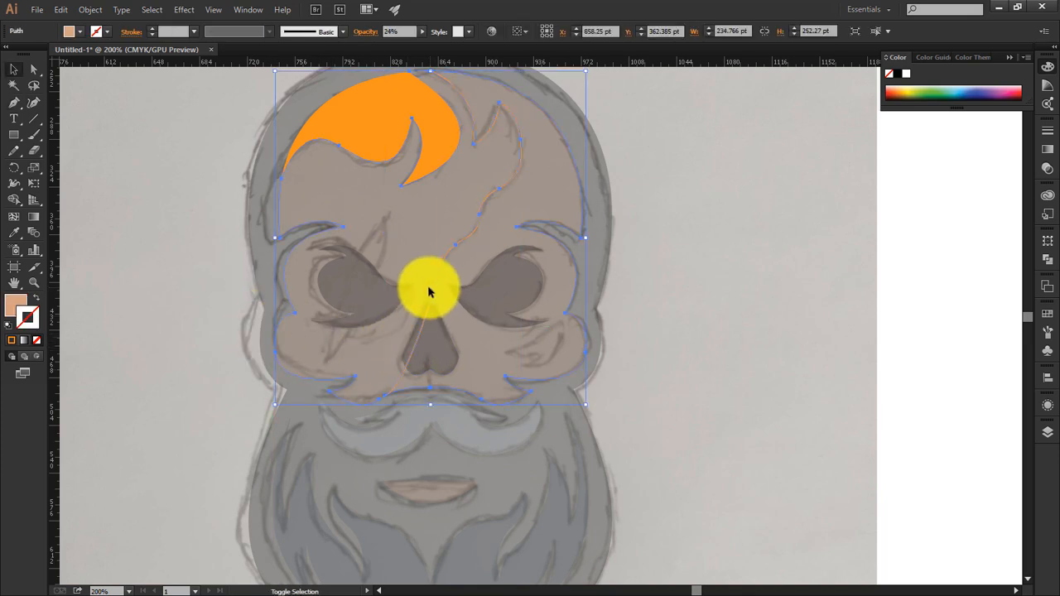
{"action": "left_click", "coordinate": [13, 198]}
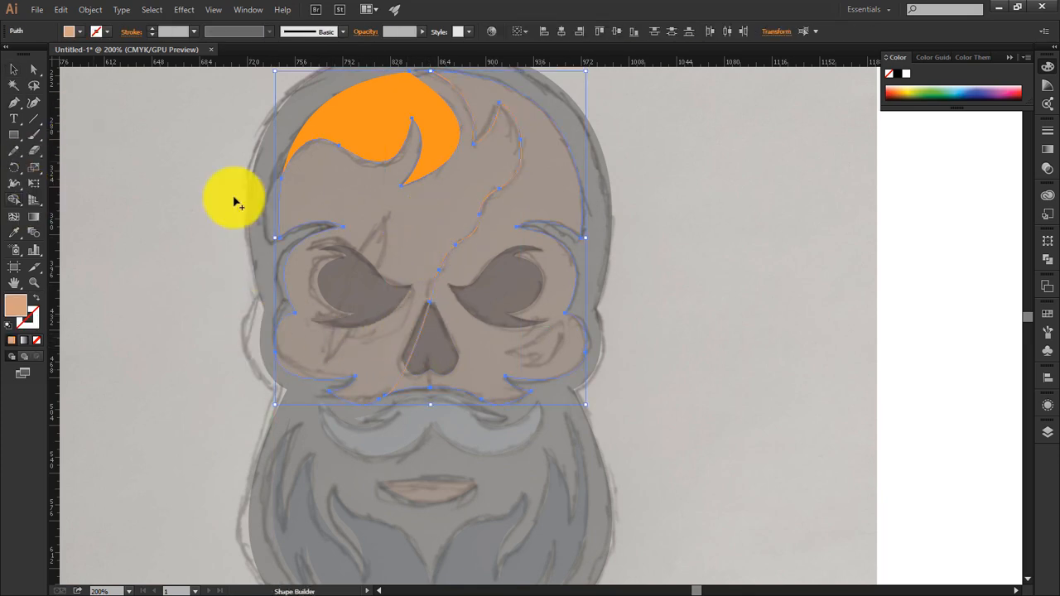
{"action": "left_click", "coordinate": [84, 32]}
{"action": "left_click", "coordinate": [106, 71]}
{"action": "left_click", "coordinate": [421, 224]}
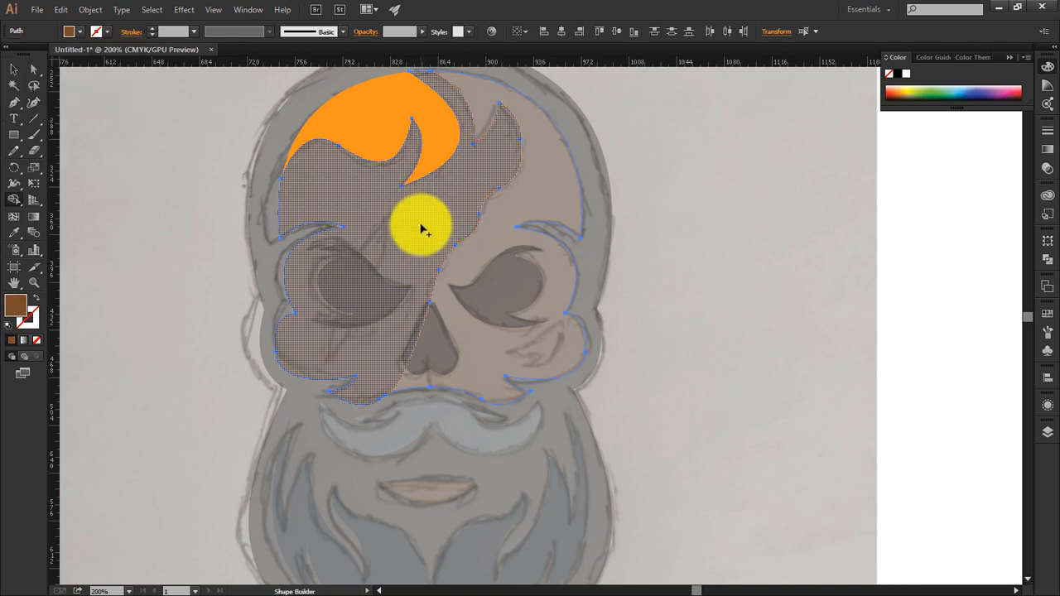
{"action": "left_click", "coordinate": [15, 69]}
{"action": "left_click", "coordinate": [650, 308]}
Trace the narrow slanted scar shape across the left eye with the Pen tool.
{"action": "left_click_drag", "start_coordinate": [598, 412], "coordinate": [618, 424]}
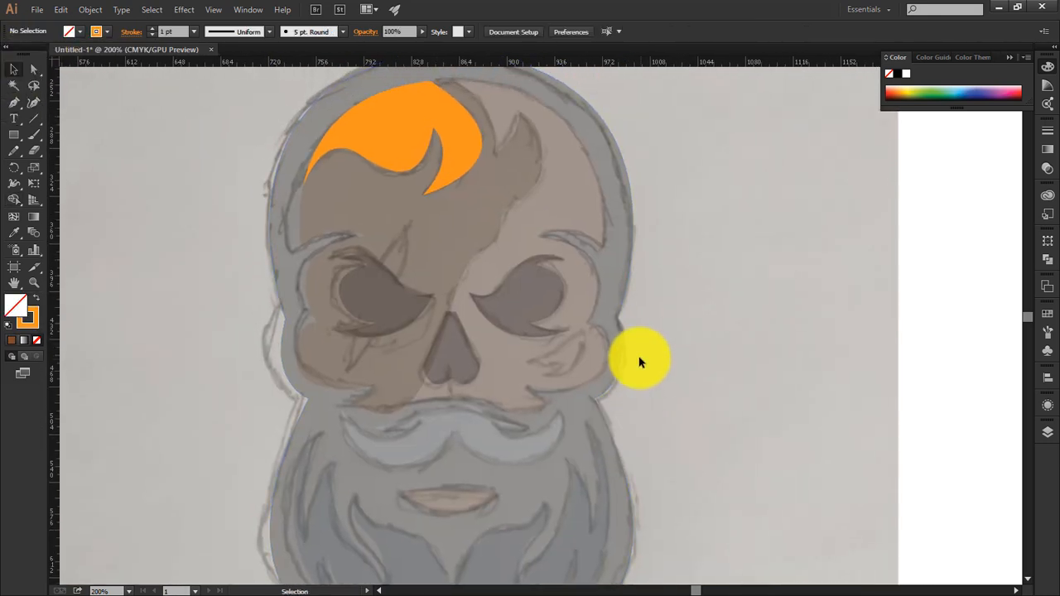
{"action": "key", "text": "p"}
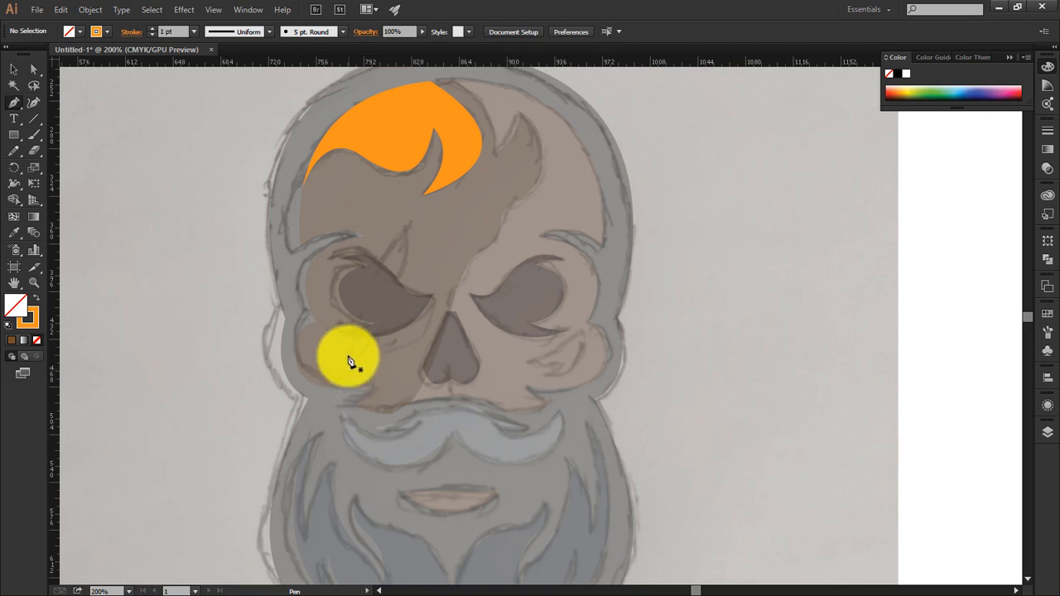
{"action": "left_click", "coordinate": [348, 366]}
{"action": "left_click_drag", "start_coordinate": [447, 192], "coordinate": [365, 374]}
{"action": "left_click_drag", "start_coordinate": [304, 391], "coordinate": [294, 404]}
{"action": "left_click", "coordinate": [73, 113]}
Restore the opacity of the whole head illustration to 100%.
{"action": "key", "text": "ctrl+0"}
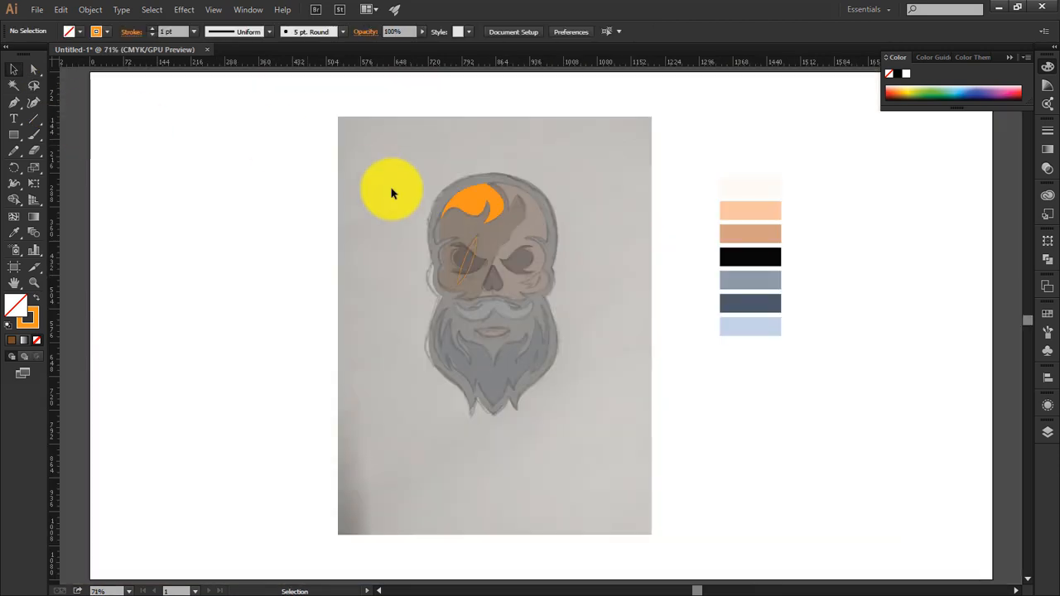
{"action": "left_click_drag", "start_coordinate": [420, 135], "coordinate": [579, 464]}
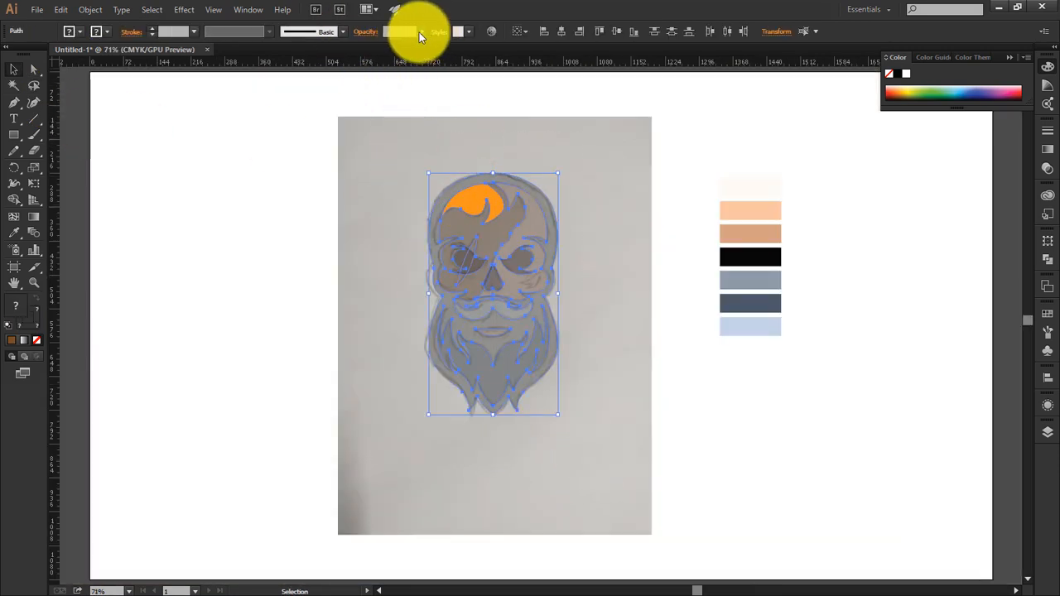
{"action": "left_click_drag", "start_coordinate": [422, 32], "coordinate": [440, 41]}
{"action": "left_click", "coordinate": [389, 180]}
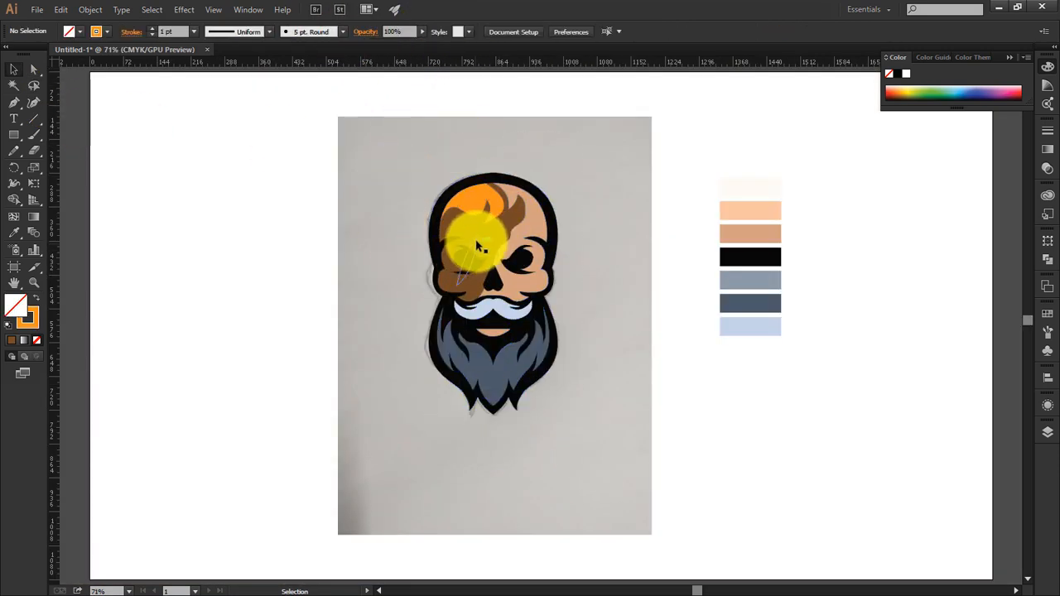
Fill the scar shape across the left eye with pinkish red.
{"action": "left_click", "coordinate": [478, 261]}
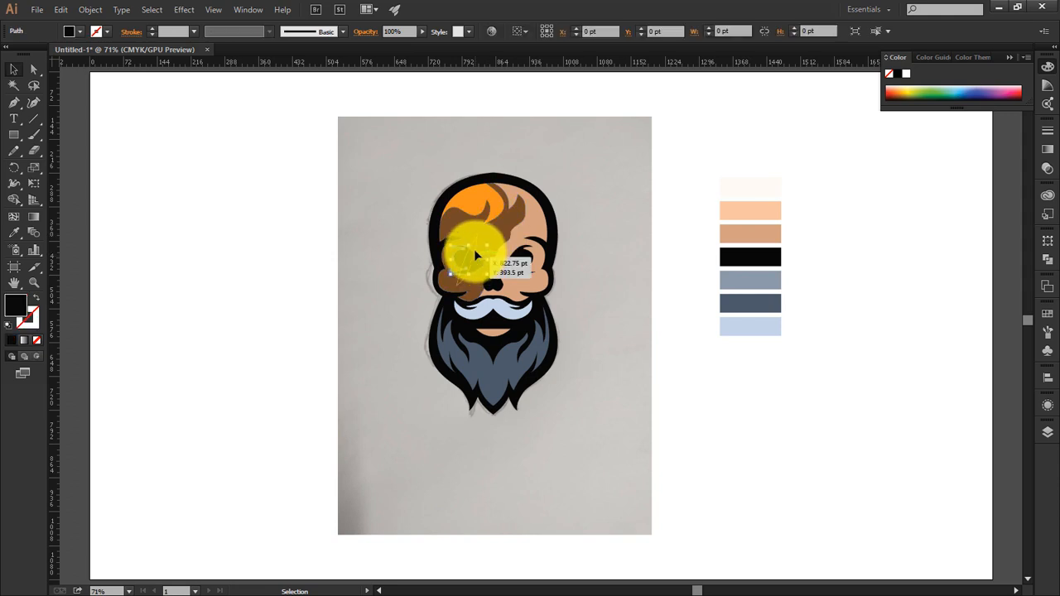
{"action": "left_click", "coordinate": [80, 32]}
{"action": "left_click", "coordinate": [48, 56]}
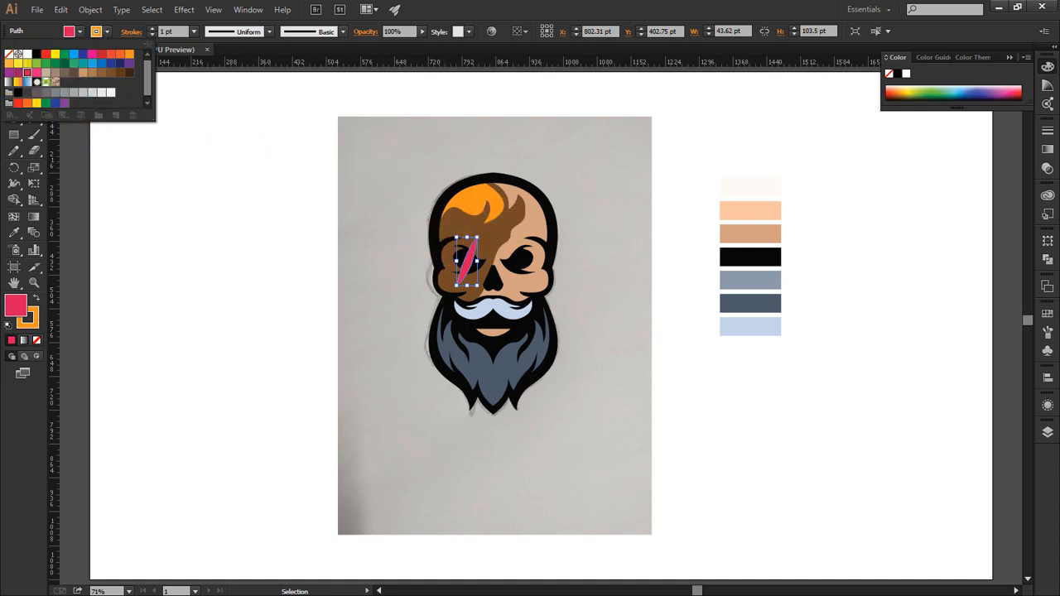
{"action": "left_click", "coordinate": [319, 265]}
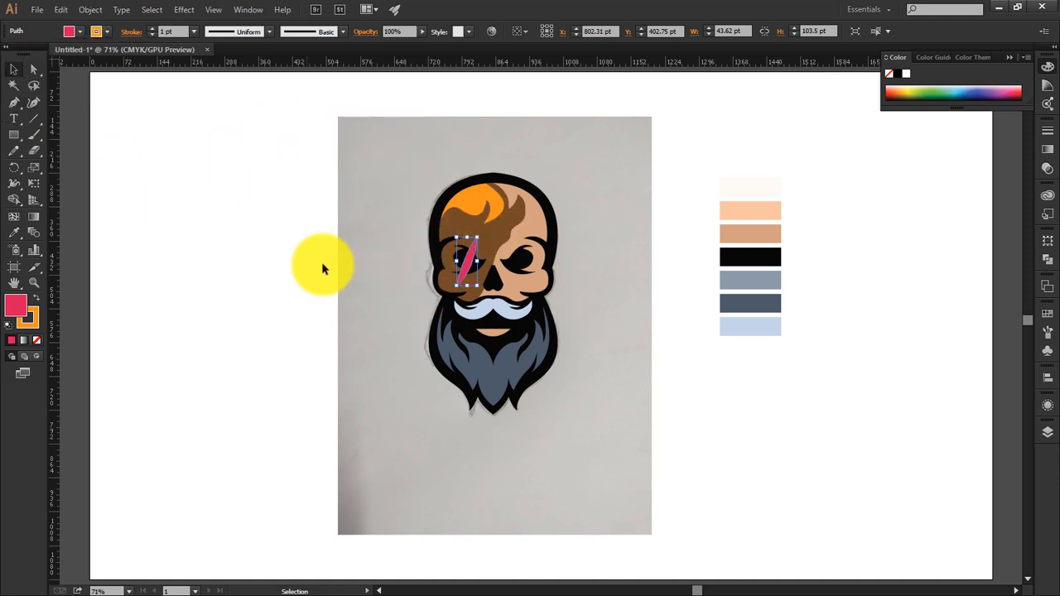
{"action": "left_click", "coordinate": [465, 262]}
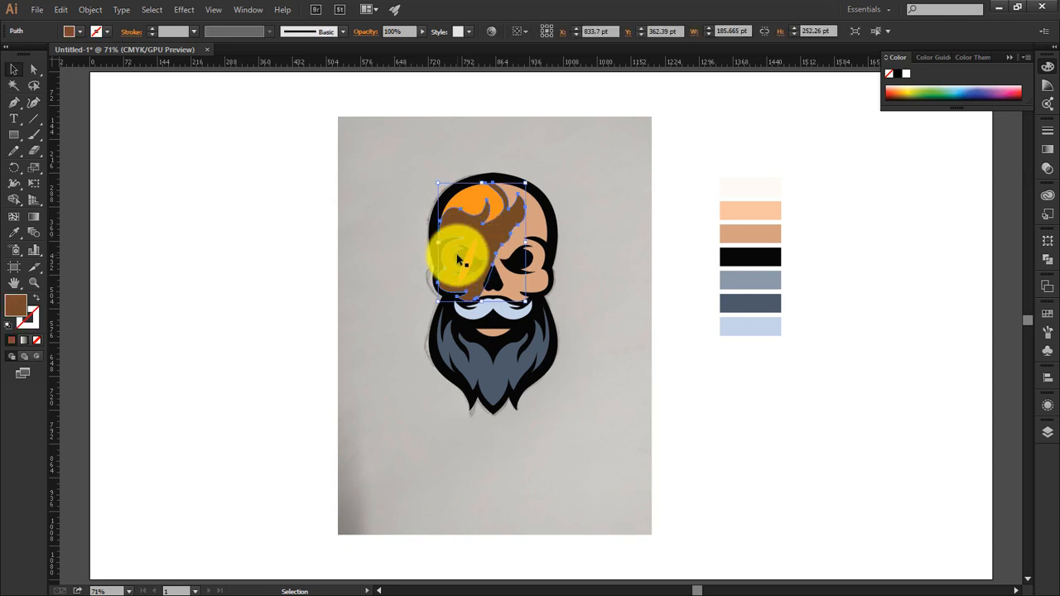
Bring the black left eye shape to the front so it overlaps the scar.
{"action": "right_click", "coordinate": [460, 259]}
{"action": "mouse_move", "coordinate": [488, 442]}
{"action": "left_click", "coordinate": [642, 447]}
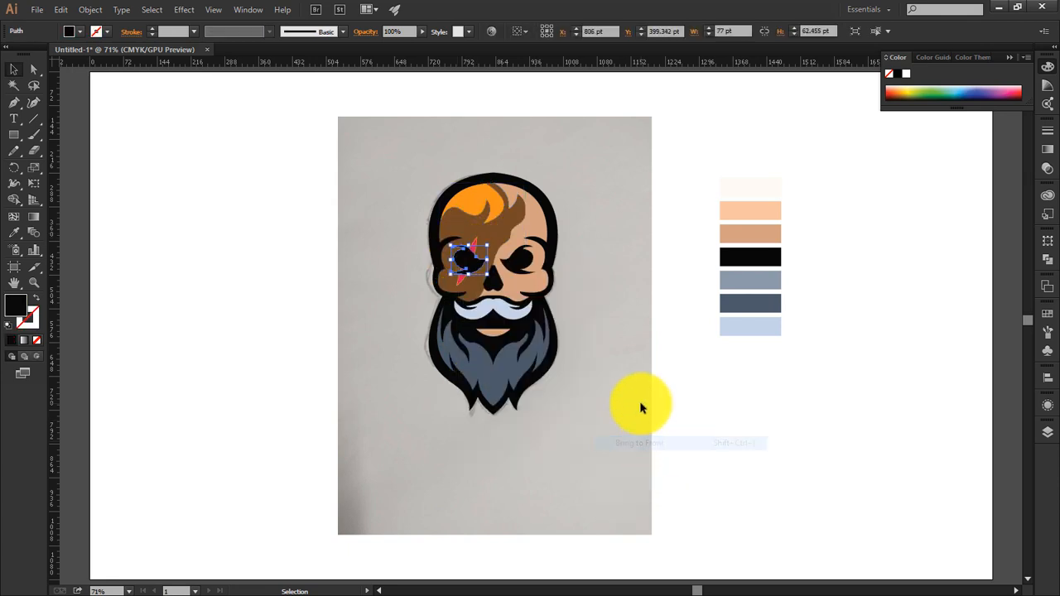
Recolour the brown left face half with the palette's light peach and the orange forehead highlight with its off-white.
{"action": "left_click", "coordinate": [468, 242]}
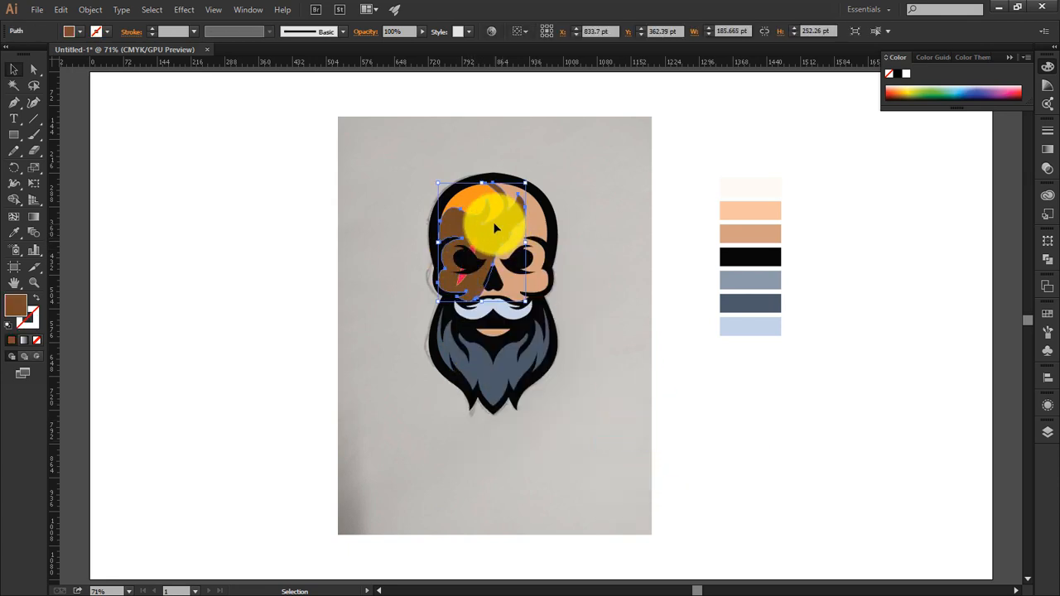
{"action": "key", "text": "i"}
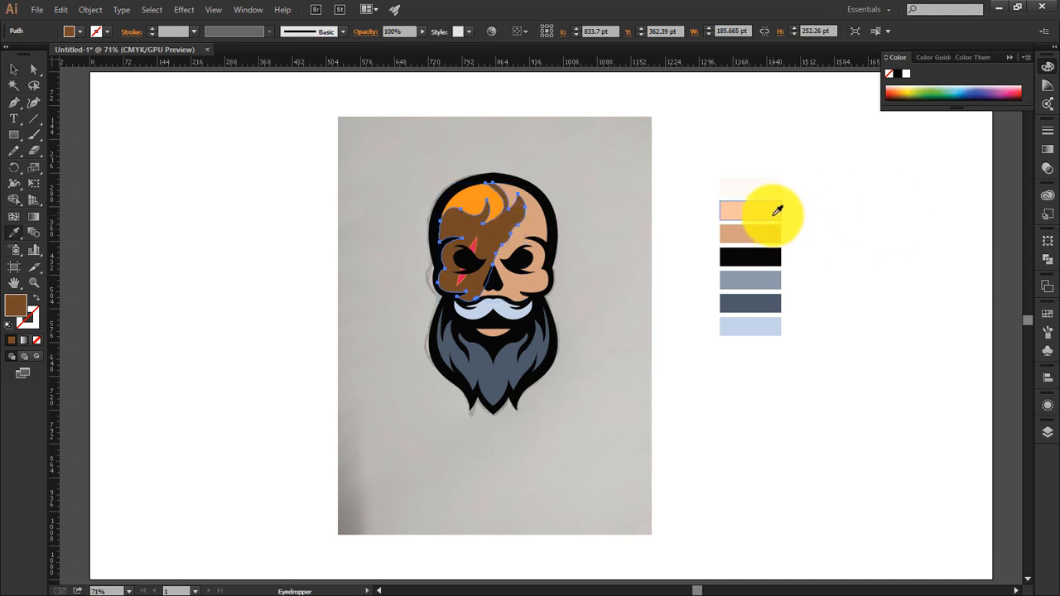
{"action": "left_click", "coordinate": [776, 213]}
{"action": "left_click", "coordinate": [465, 200], "text": "ctrl"}
{"action": "left_click", "coordinate": [748, 186]}
{"action": "left_click", "coordinate": [681, 208], "text": "ctrl"}
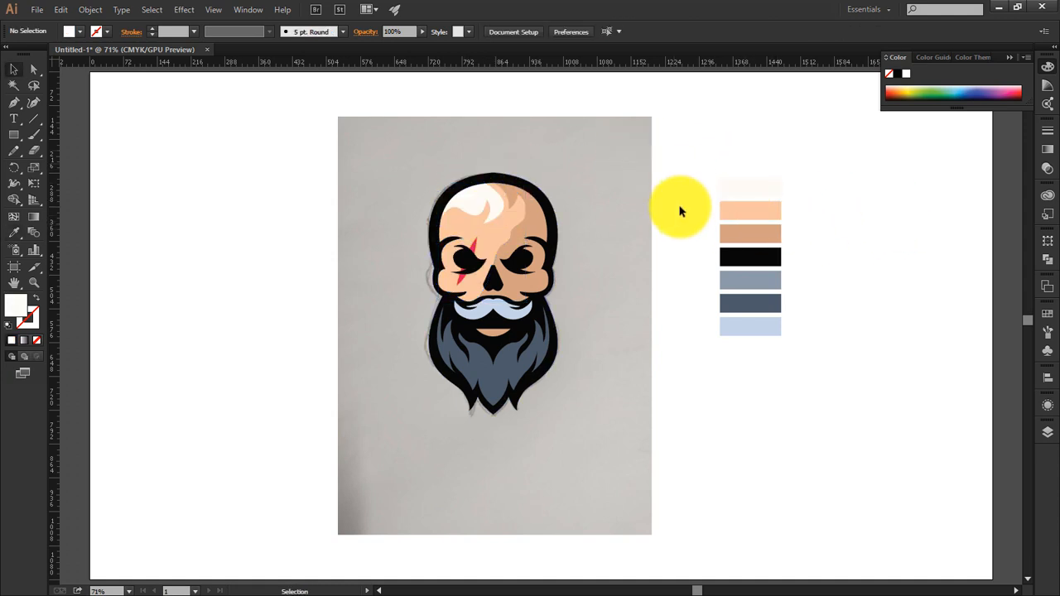
Lower the opacity of the head outline, right face half, moustache and beard shapes to 6%.
{"action": "left_click", "coordinate": [541, 268], "text": "ctrl"}
{"action": "left_click_drag", "start_coordinate": [617, 199], "coordinate": [522, 439]}
{"action": "type", "text": "6"}
{"action": "key", "text": "Return"}
{"action": "left_click", "coordinate": [627, 220]}
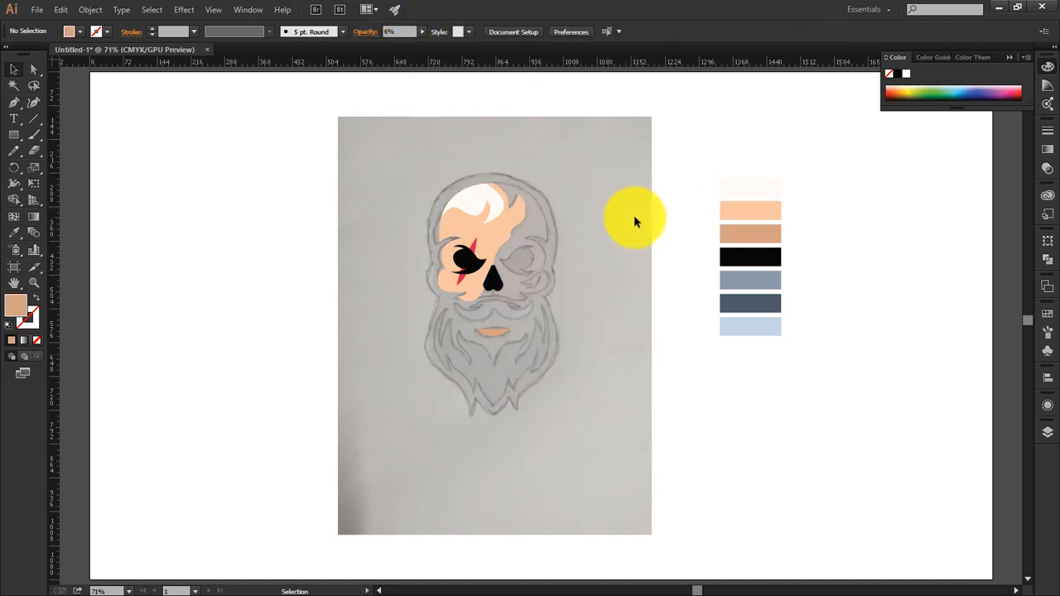
Trace the upper and outer curves of the sketched highlight on the right cheek with the Pen tool.
{"action": "key", "text": "ctrl+plus"}
{"action": "key", "text": "ctrl+plus"}
{"action": "key", "text": "ctrl+plus"}
{"action": "key", "text": "ctrl+plus"}
{"action": "key", "text": "p"}
{"action": "scroll", "coordinate": [580, 248], "scroll_direction": "up", "scroll_amount": 3}
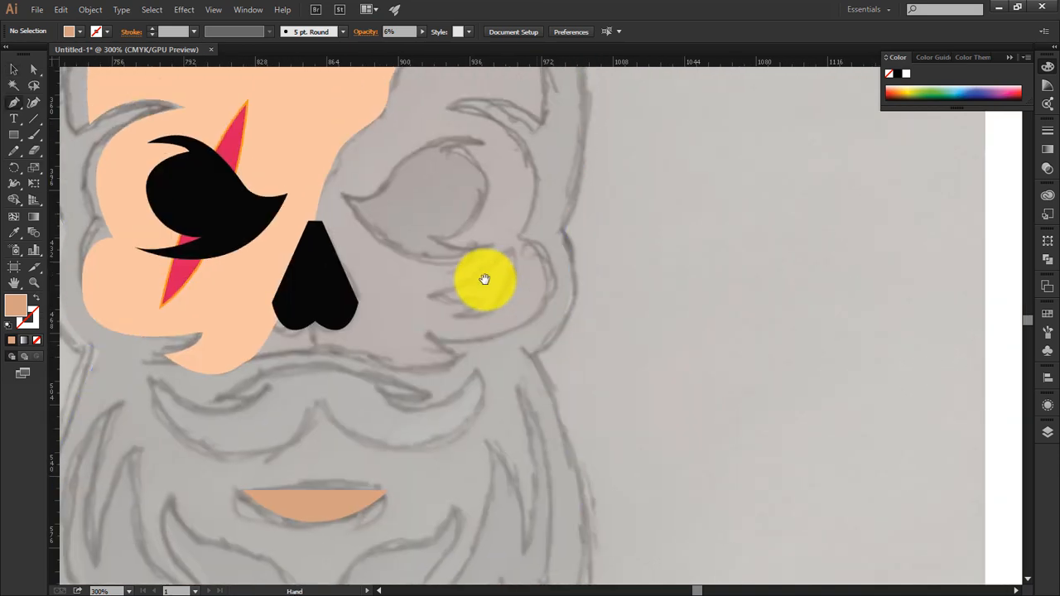
{"action": "left_click", "coordinate": [426, 291]}
{"action": "left_click", "coordinate": [511, 246]}
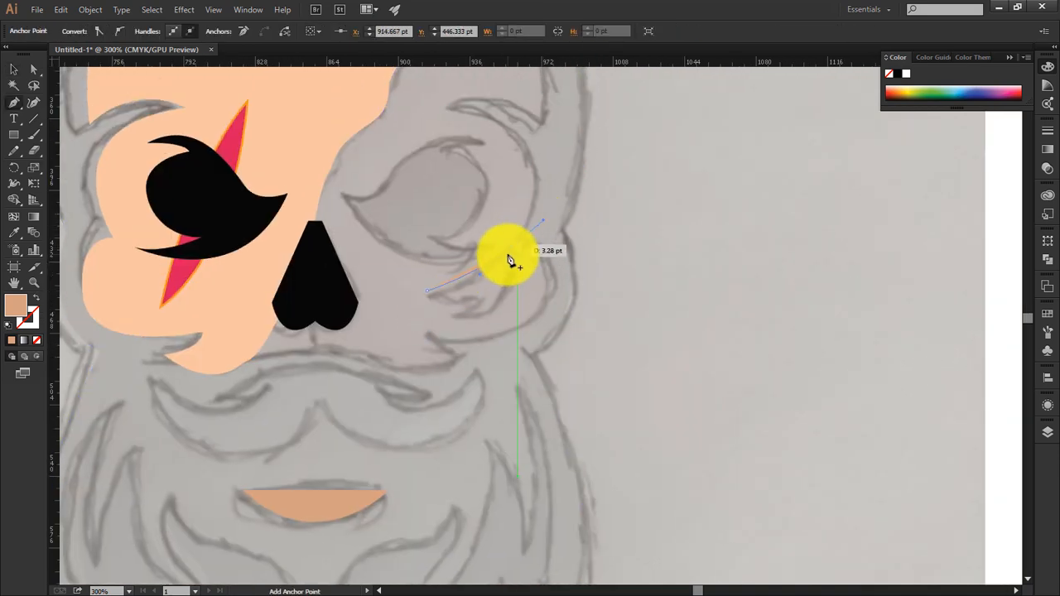
{"action": "left_click_drag", "start_coordinate": [402, 330], "coordinate": [393, 328]}
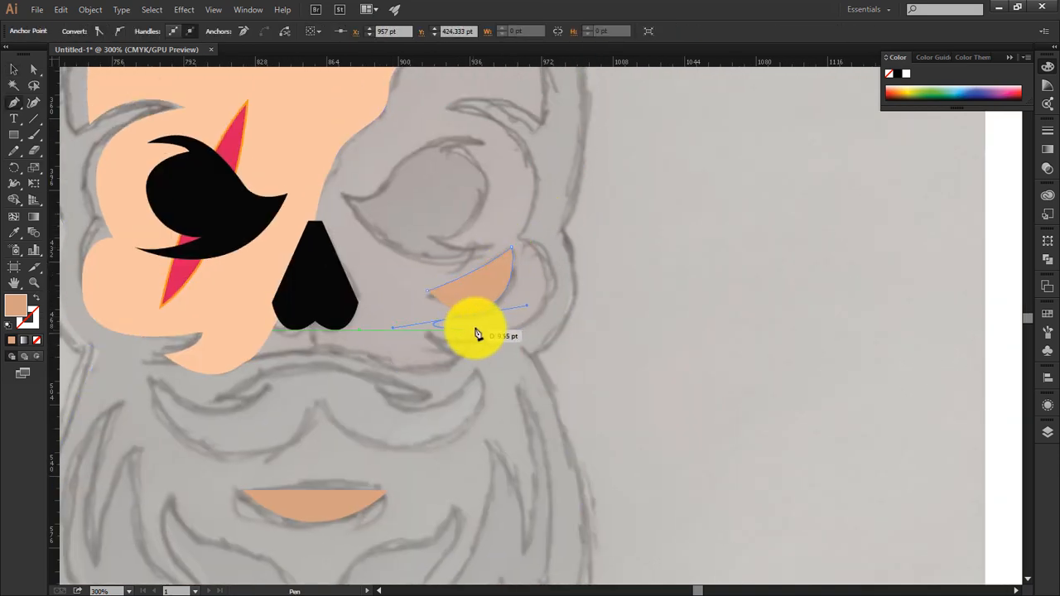
Swap fill and stroke to show only the outline, and close the right cheek highlight path at its starting tip.
{"action": "left_click", "coordinate": [36, 297]}
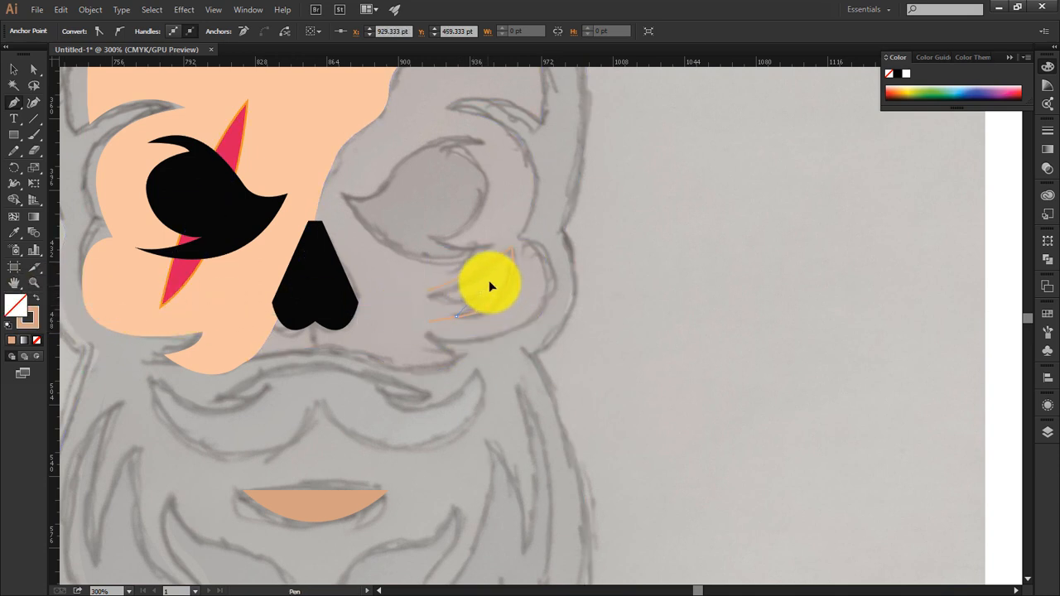
{"action": "key", "text": "ctrl+z"}
{"action": "key", "text": "ctrl+z"}
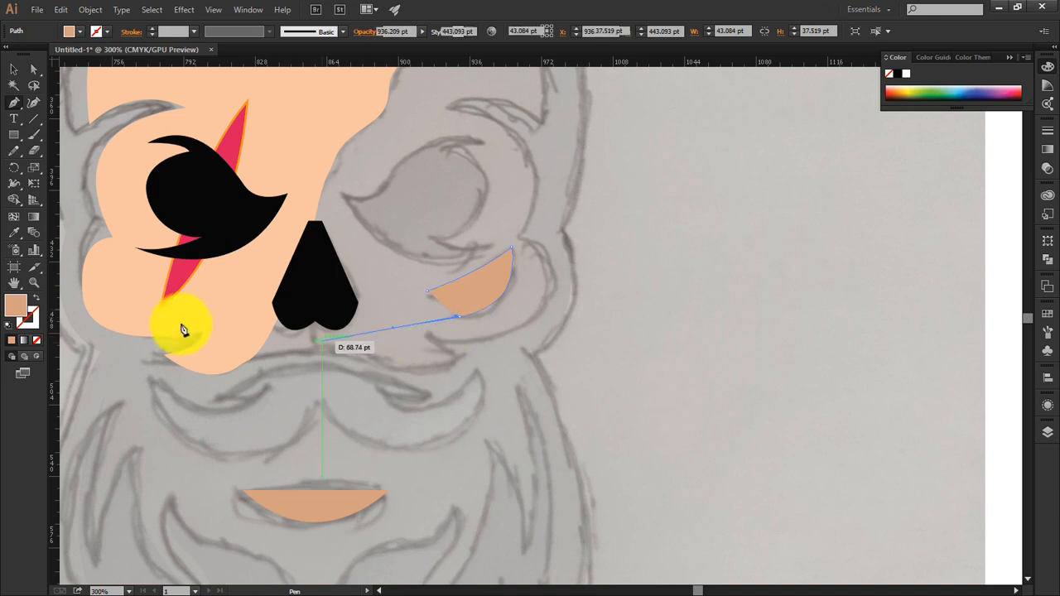
{"action": "key", "text": "ctrl+shift+z"}
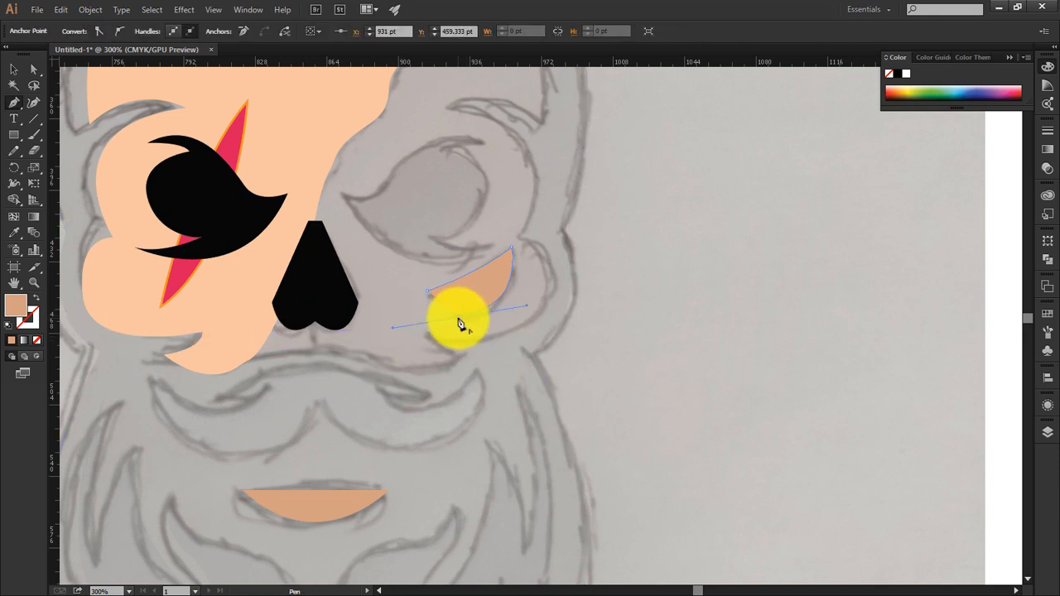
{"action": "left_click", "coordinate": [35, 297]}
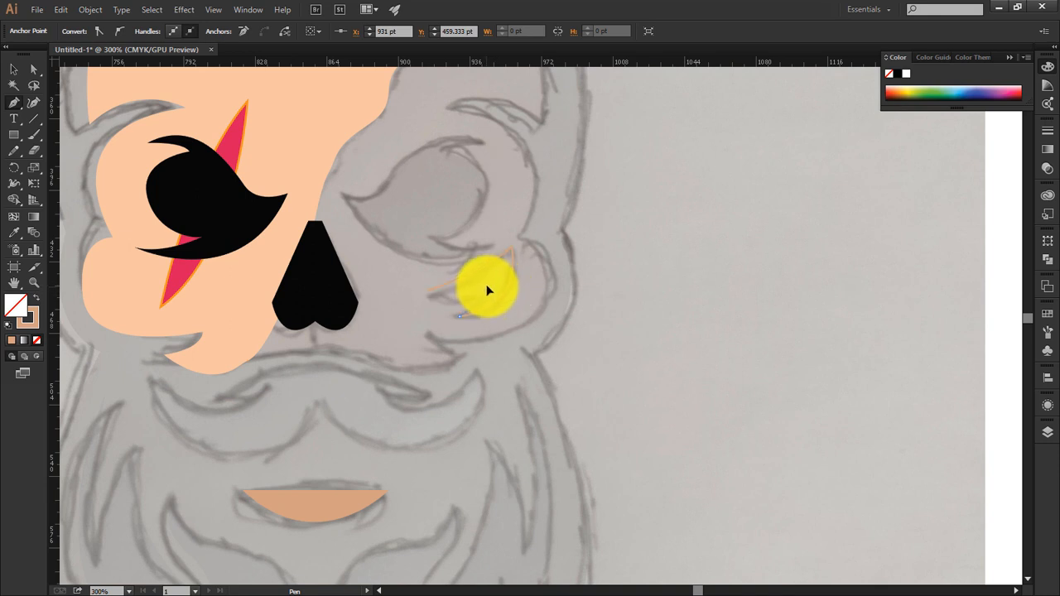
{"action": "left_click_drag", "start_coordinate": [426, 291], "coordinate": [380, 277]}
Reposition the left tip anchor of the cheek highlight with Direct Selection to match the sketch.
{"action": "key", "text": "v"}
{"action": "left_click", "coordinate": [33, 72]}
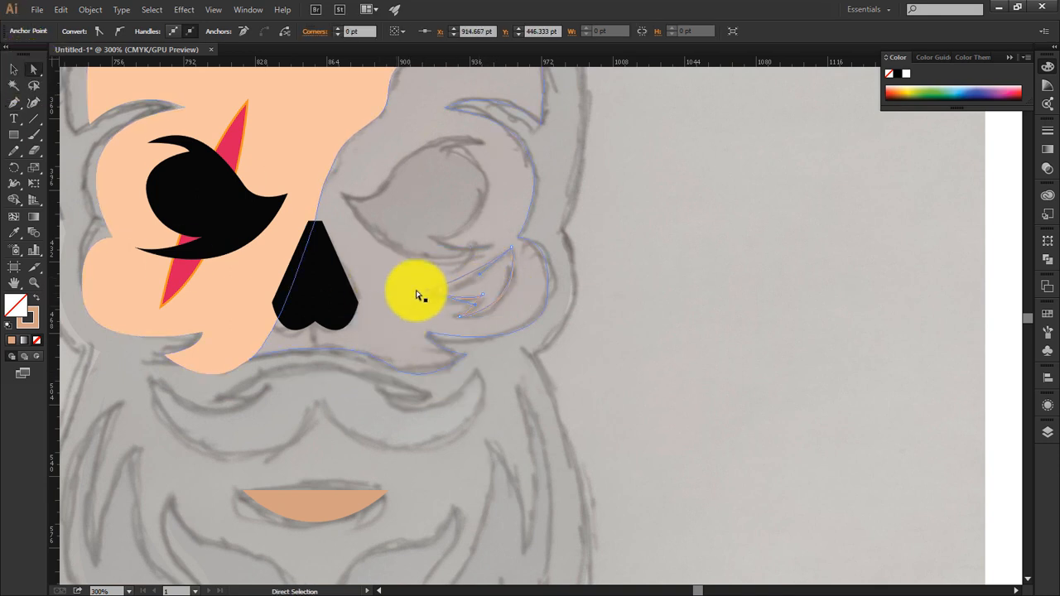
{"action": "left_click", "coordinate": [426, 291]}
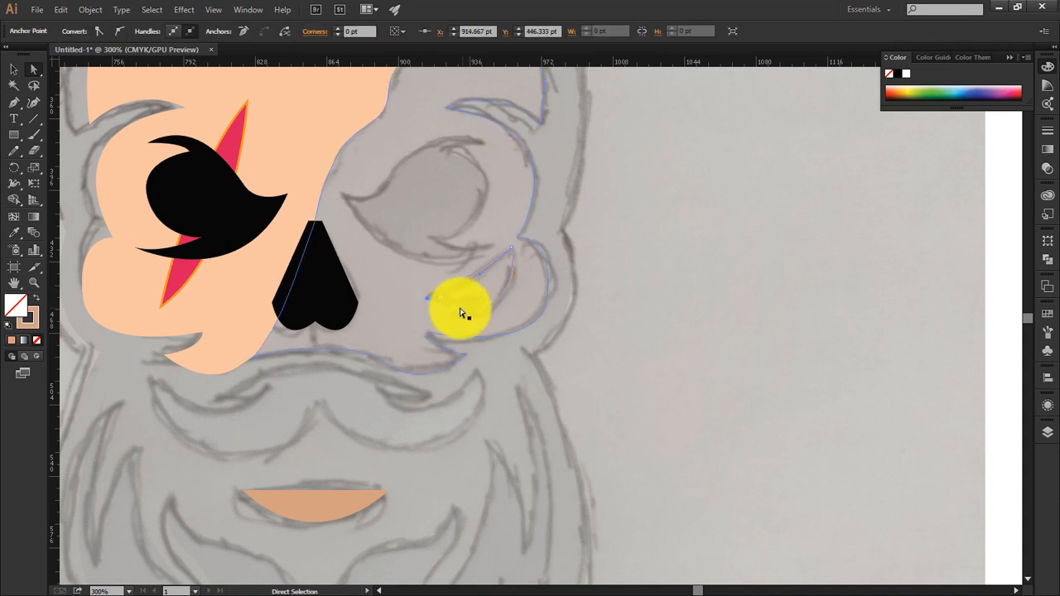
{"action": "left_click", "coordinate": [550, 281]}
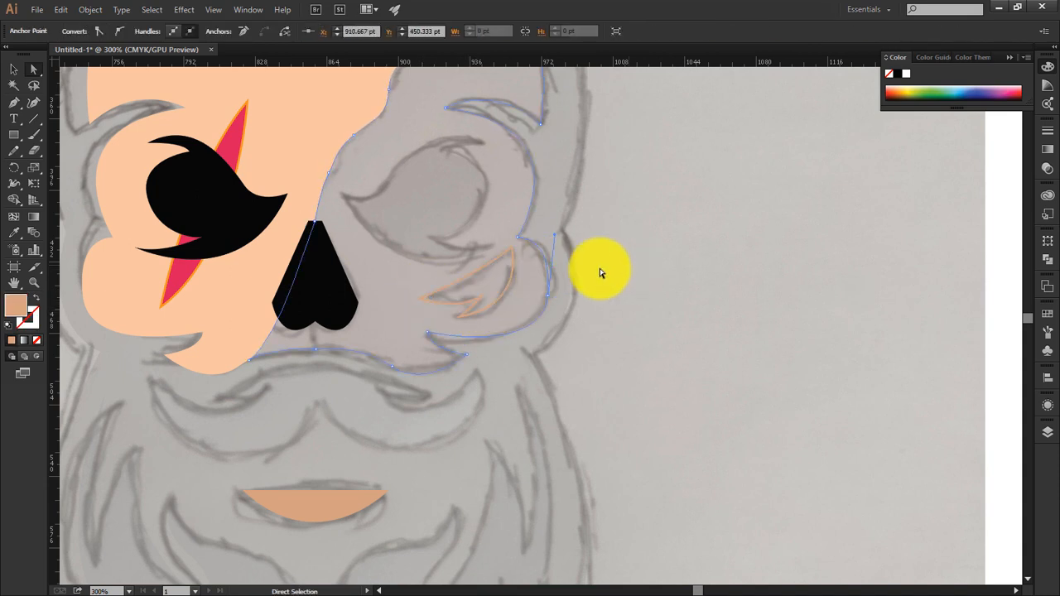
Fill the right cheek highlight with the light peach of the left face half.
{"action": "key", "text": "v"}
{"action": "left_click", "coordinate": [501, 300]}
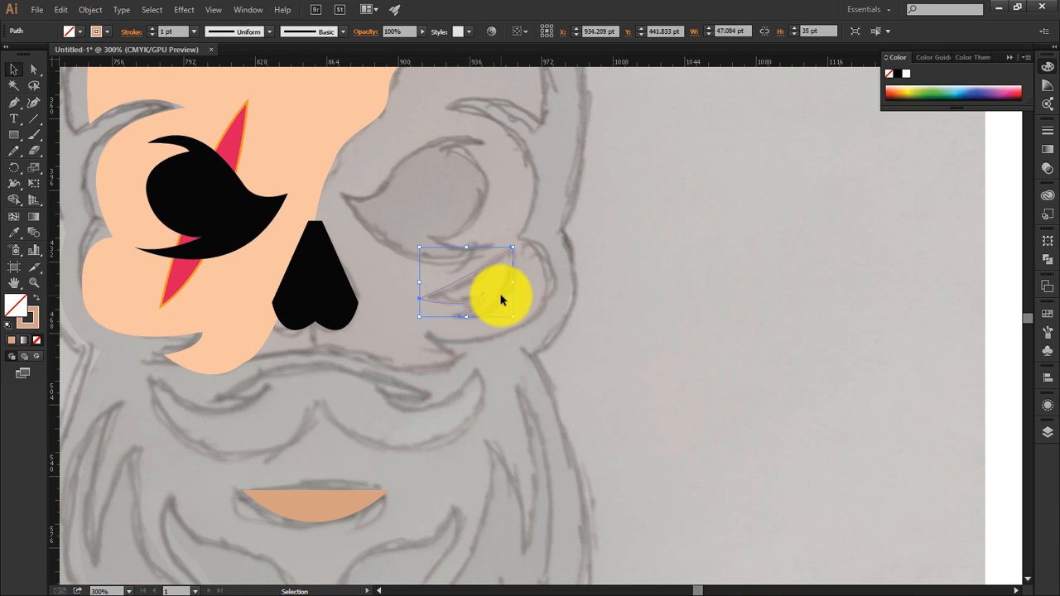
{"action": "key", "text": "i"}
{"action": "left_click", "coordinate": [315, 125]}
{"action": "key", "text": "ctrl+0"}
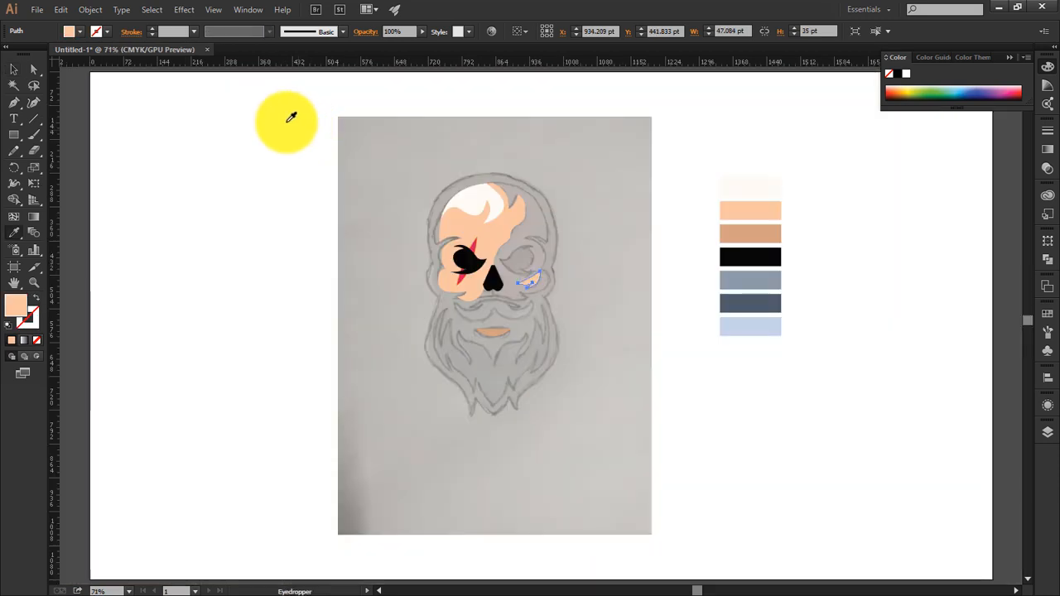
Restore the whole head illustration's opacity to 100%, including the cheek highlight.
{"action": "left_click", "coordinate": [14, 68]}
{"action": "left_click", "coordinate": [516, 218]}
{"action": "left_click_drag", "start_coordinate": [589, 183], "coordinate": [418, 465]}
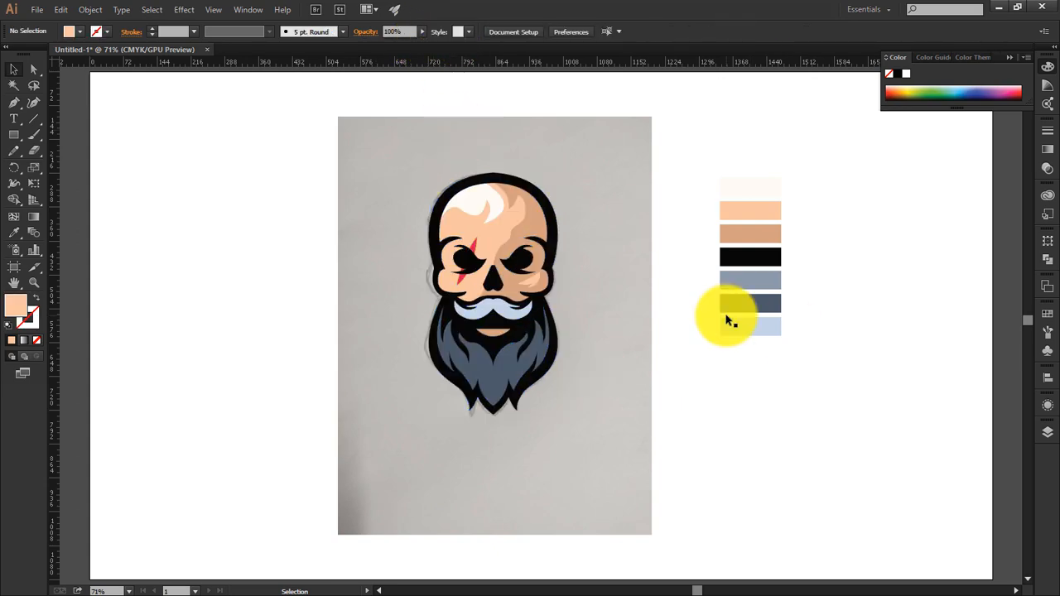
Place a copy of the dark blue-grey beard shape beside the head and a second copy 7 pt above it.
{"action": "key", "text": "ctrl+plus"}
{"action": "key", "text": "ctrl+plus"}
{"action": "key", "text": "ctrl+plus"}
{"action": "key", "text": "v"}
{"action": "scroll", "coordinate": [705, 229], "scroll_direction": "down", "scroll_amount": 5}
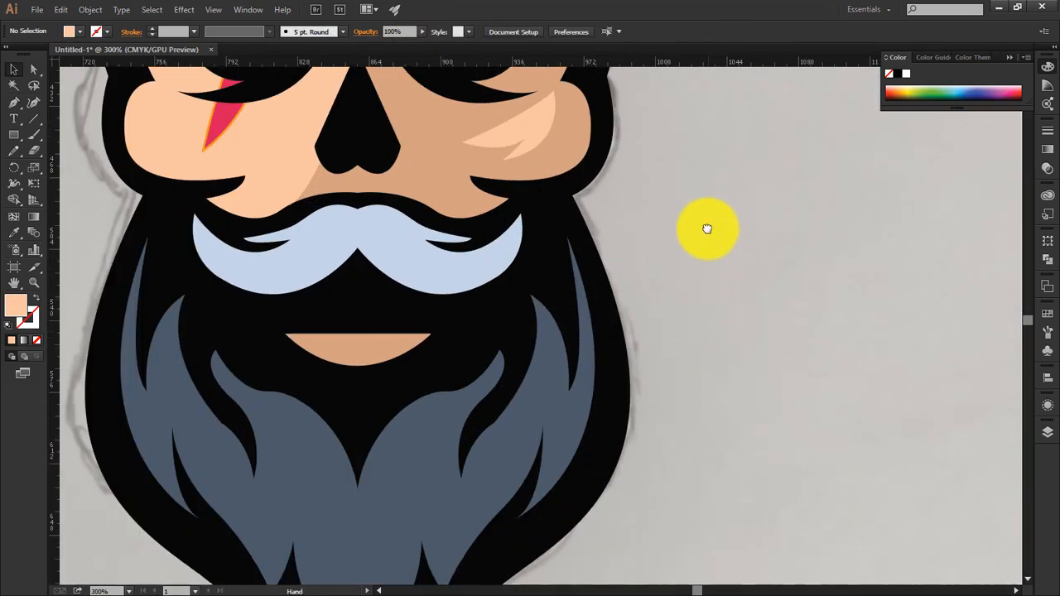
{"action": "left_click", "coordinate": [436, 412]}
{"action": "left_click_drag", "start_coordinate": [432, 405], "coordinate": [788, 427]}
{"action": "key", "text": "ctrl+minus"}
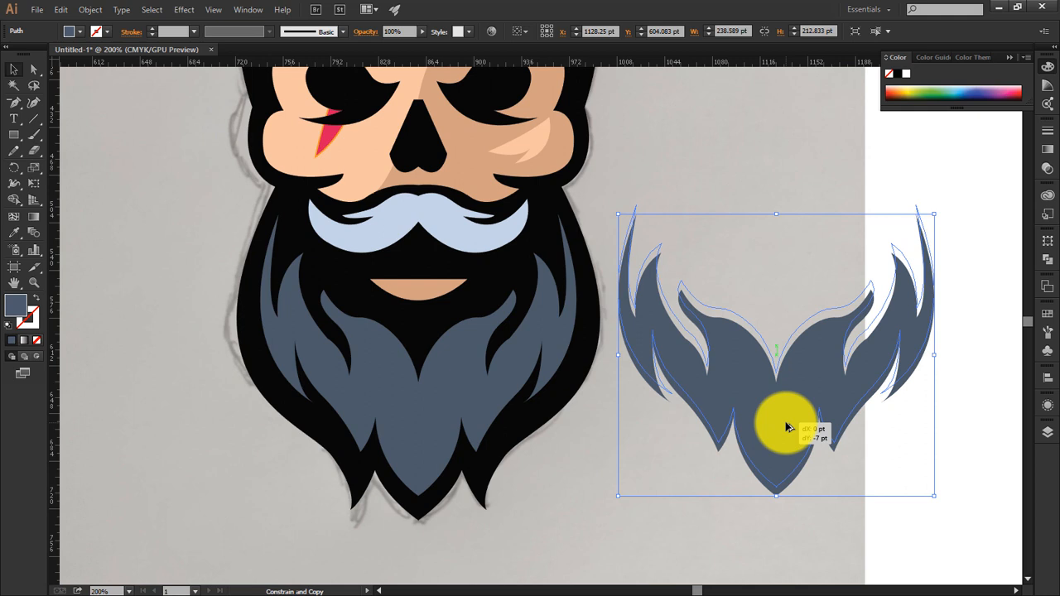
{"action": "left_click_drag", "start_coordinate": [787, 426], "coordinate": [785, 424]}
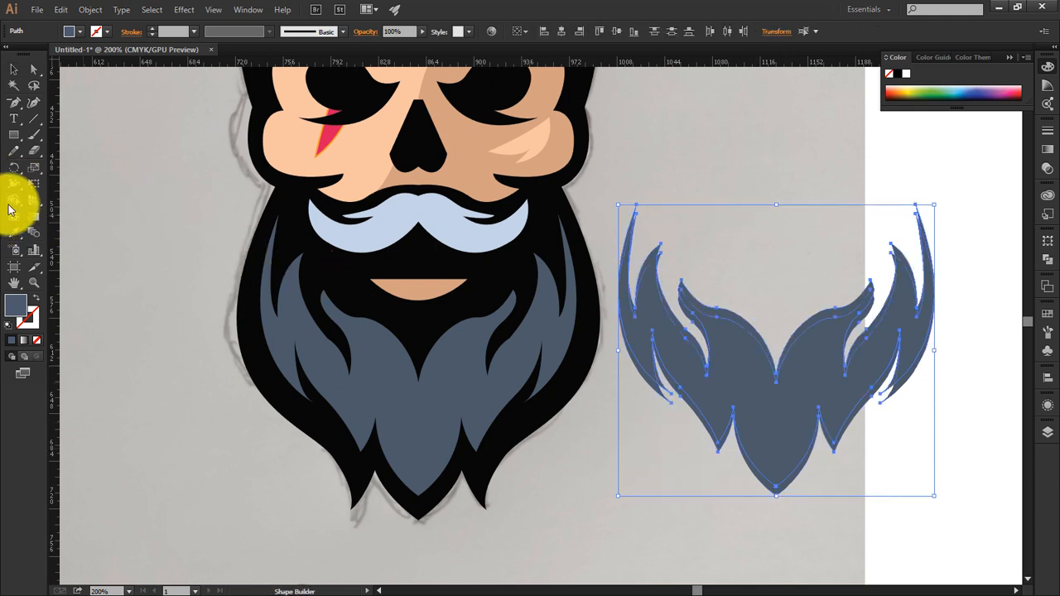
Remove the overlap and inner slivers of the two beard copies with Shape Builder, keeping only the lower edge slivers.
{"action": "mouse_move", "coordinate": [669, 290]}
{"action": "left_mouse_down"}
{"action": "mouse_move", "coordinate": [709, 355]}
{"action": "mouse_move", "coordinate": [752, 244]}
{"action": "left_mouse_up"}
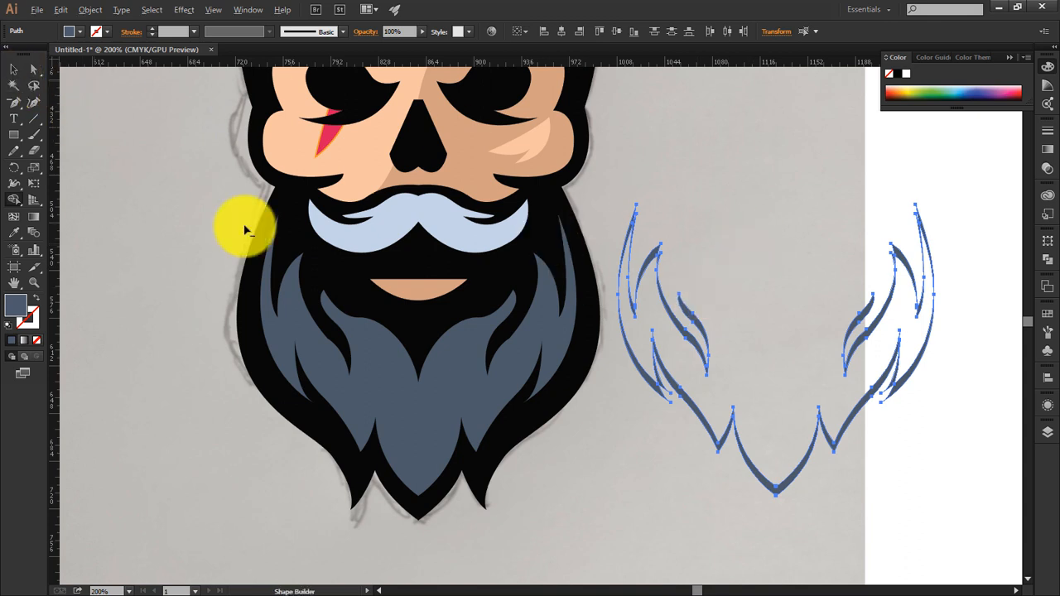
{"action": "mouse_move", "coordinate": [662, 317]}
{"action": "left_mouse_down"}
{"action": "mouse_move", "coordinate": [697, 294]}
{"action": "mouse_move", "coordinate": [692, 310]}
{"action": "left_mouse_up"}
{"action": "mouse_move", "coordinate": [753, 296]}
{"action": "left_mouse_down"}
{"action": "mouse_move", "coordinate": [812, 322]}
{"action": "mouse_move", "coordinate": [904, 265]}
{"action": "mouse_move", "coordinate": [891, 251]}
{"action": "left_mouse_up"}
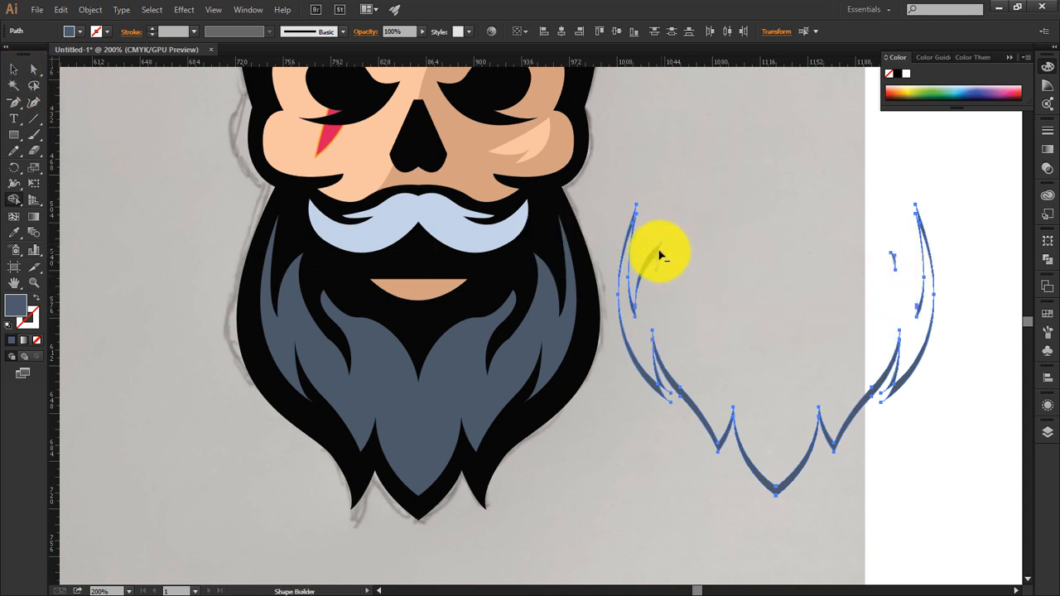
{"action": "left_click_drag", "start_coordinate": [660, 253], "coordinate": [624, 280]}
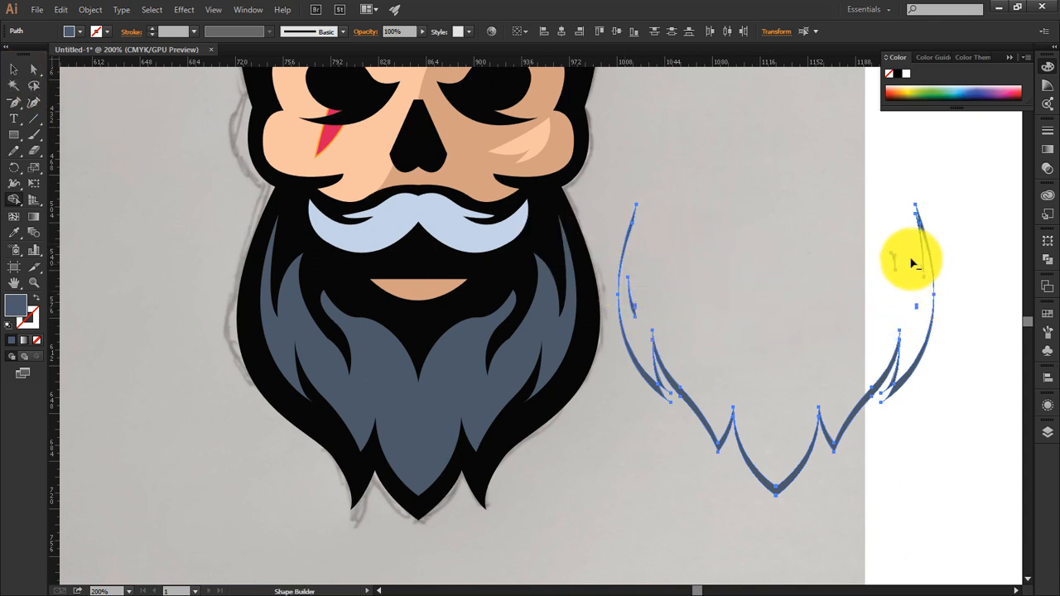
{"action": "mouse_move", "coordinate": [914, 263]}
{"action": "left_mouse_down"}
{"action": "mouse_move", "coordinate": [895, 267]}
{"action": "mouse_move", "coordinate": [916, 307]}
{"action": "left_mouse_up"}
{"action": "mouse_move", "coordinate": [667, 298]}
{"action": "left_mouse_down"}
{"action": "mouse_move", "coordinate": [633, 309]}
{"action": "mouse_move", "coordinate": [635, 339]}
{"action": "left_mouse_up"}
{"action": "key", "text": "v"}
{"action": "left_click", "coordinate": [13, 70]}
{"action": "left_click", "coordinate": [714, 347]}
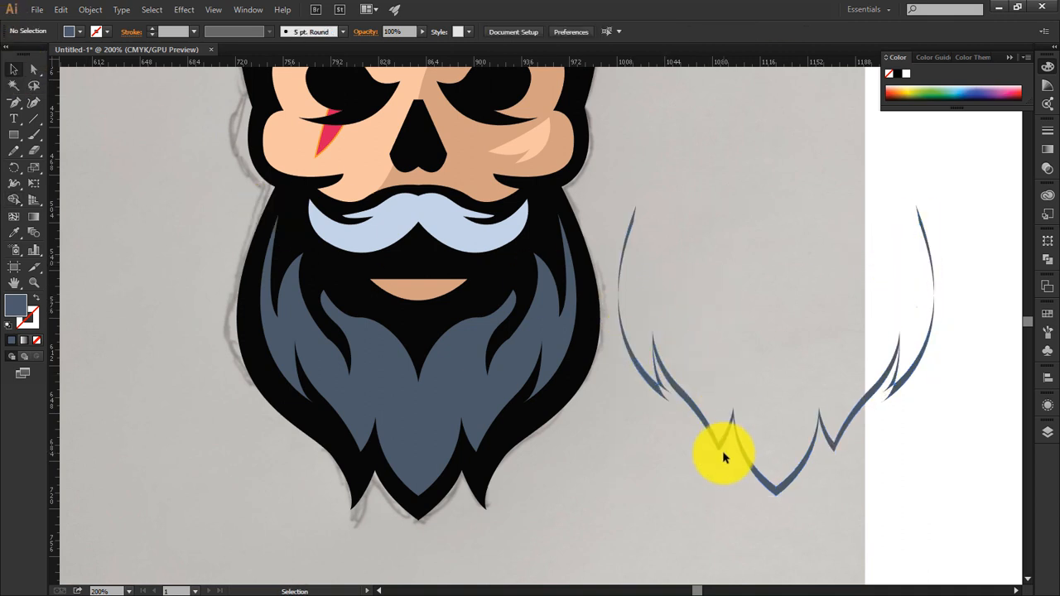
Select all the beard edge slivers beside the head and fill them with light blue.
{"action": "left_click", "coordinate": [722, 450]}
{"action": "left_click", "coordinate": [660, 383]}
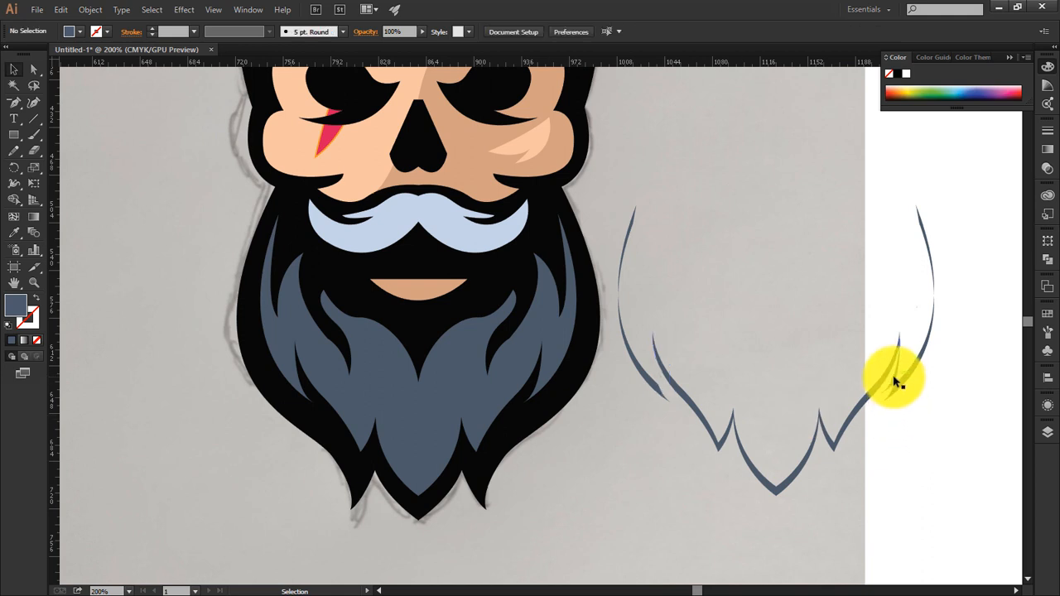
{"action": "left_click_drag", "start_coordinate": [959, 237], "coordinate": [847, 241]}
{"action": "left_click", "coordinate": [848, 241]}
{"action": "key", "text": "ctrl+0"}
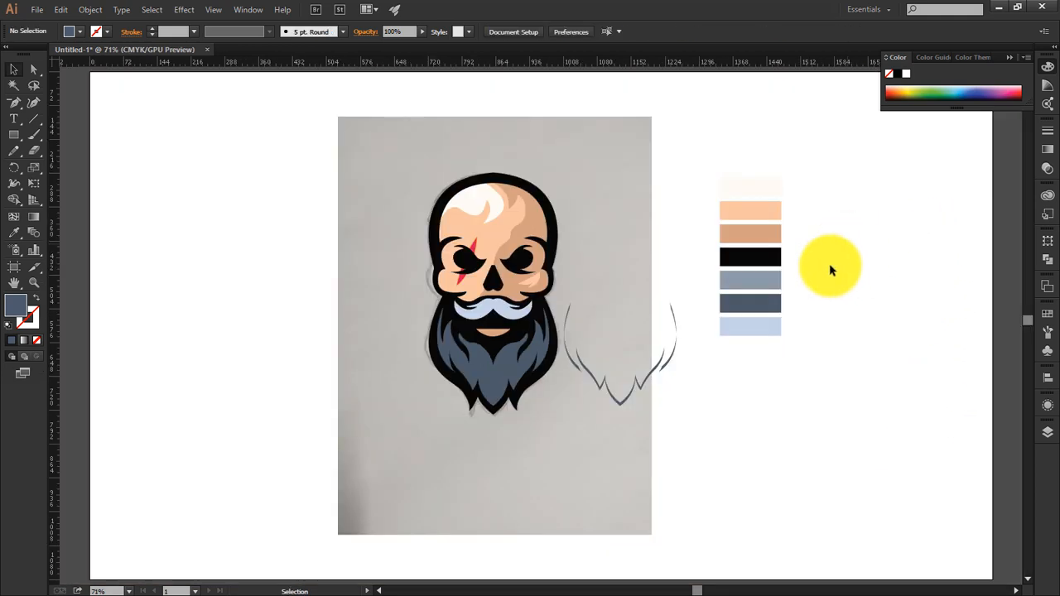
{"action": "left_click_drag", "start_coordinate": [680, 383], "coordinate": [568, 294]}
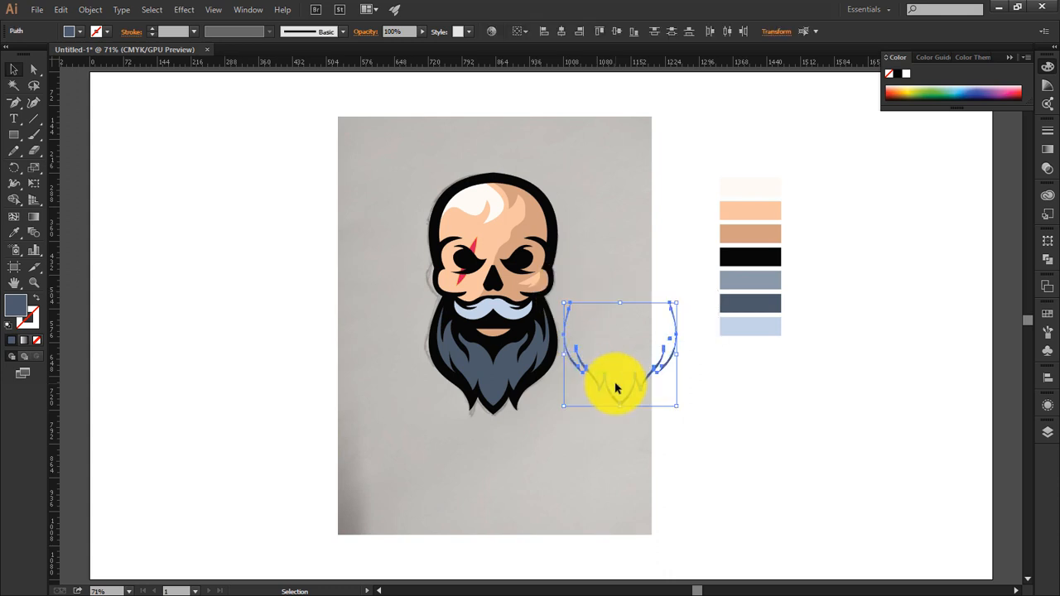
{"action": "key", "text": "i"}
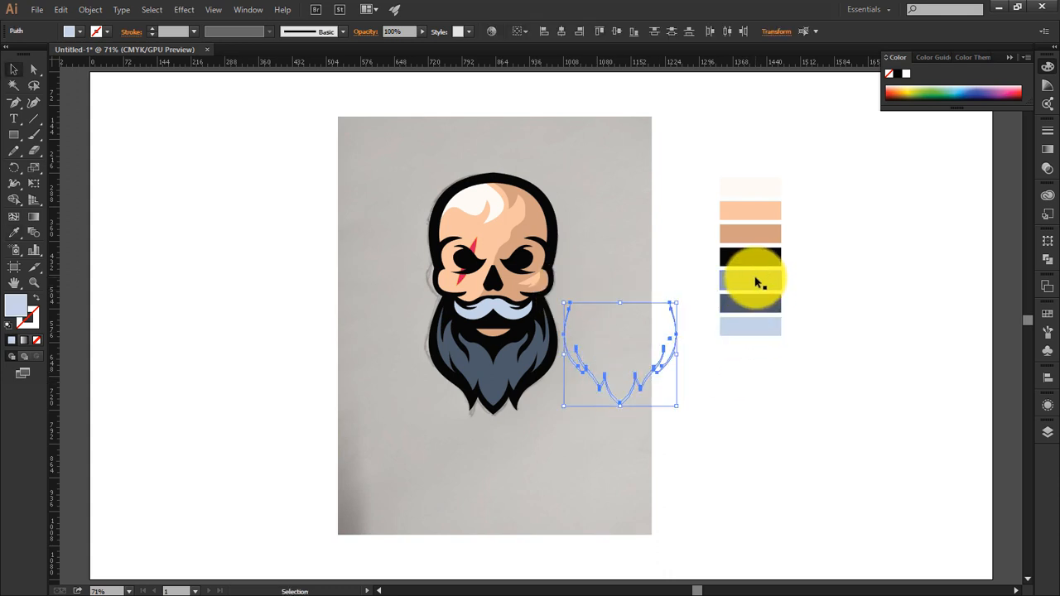
Fill the main beard shape on the head with the palette's medium blue-grey.
{"action": "left_click", "coordinate": [517, 366]}
{"action": "key", "text": "i"}
{"action": "left_click", "coordinate": [752, 284]}
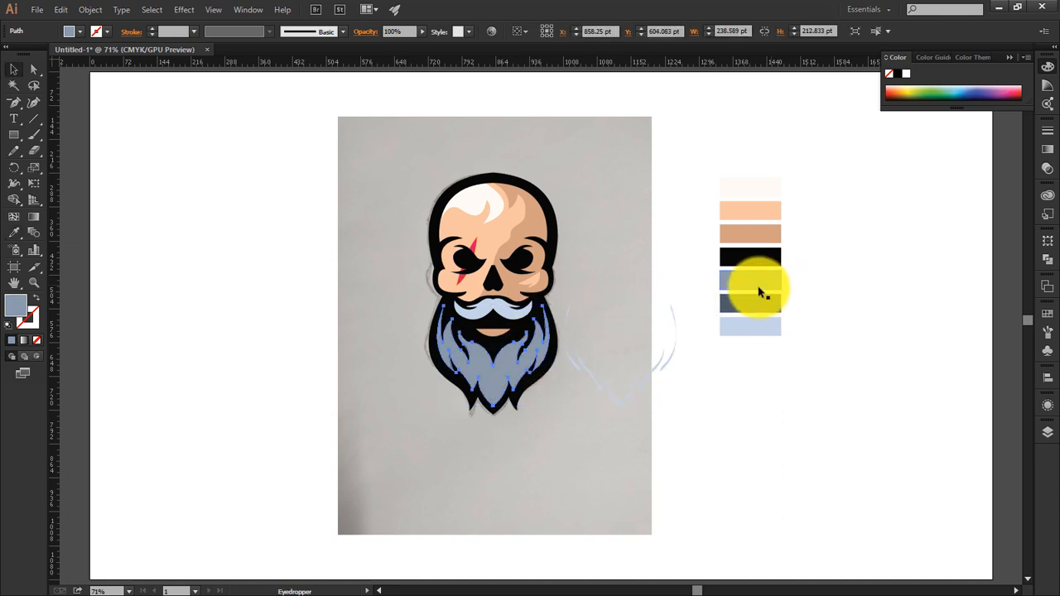
Reapply the palette's light blue to the edge slivers and place them along the lower edges of the beard.
{"action": "key", "text": "v"}
{"action": "left_click_drag", "start_coordinate": [683, 292], "coordinate": [561, 390]}
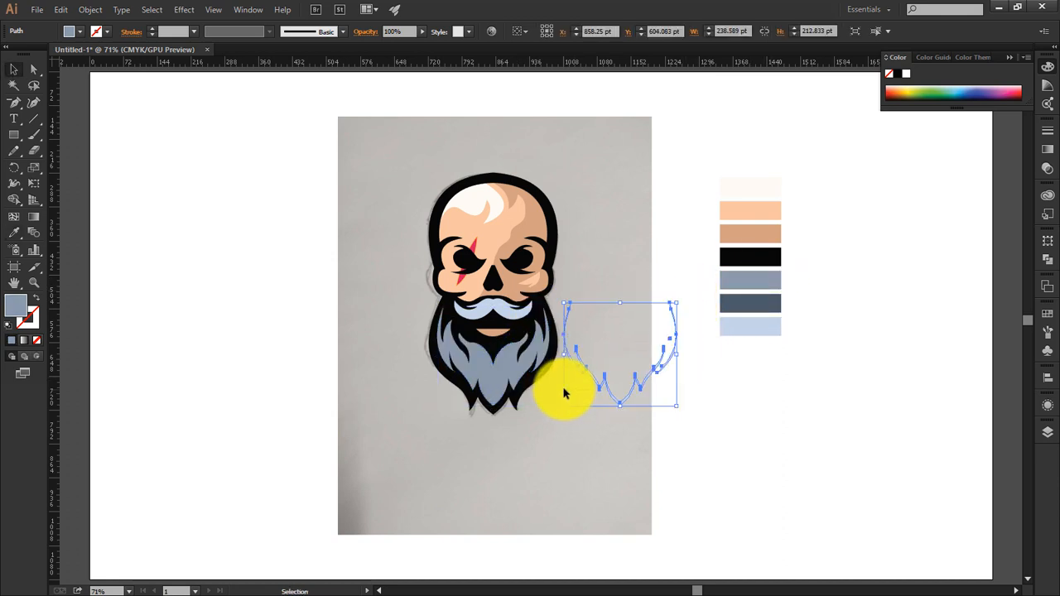
{"action": "key", "text": "i"}
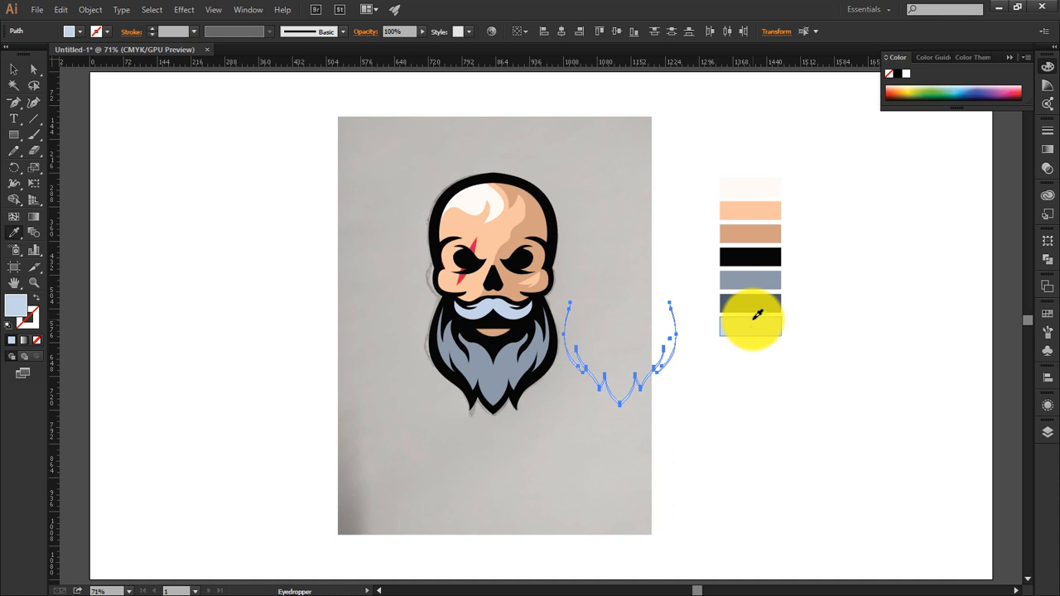
{"action": "left_click", "coordinate": [753, 320]}
{"action": "key", "text": "v"}
{"action": "mouse_move", "coordinate": [626, 399]}
{"action": "left_mouse_down"}
{"action": "mouse_move", "coordinate": [497, 405]}
{"action": "mouse_move", "coordinate": [497, 378]}
{"action": "mouse_move", "coordinate": [641, 374]}
{"action": "mouse_move", "coordinate": [644, 397]}
{"action": "left_mouse_up"}
{"action": "right_click", "coordinate": [502, 402]}
{"action": "left_click", "coordinate": [538, 453]}
Place two vertically offset copies of the main beard shape beside the head and select both with Shape Builder active.
{"action": "left_click", "coordinate": [646, 381], "text": "shift"}
{"action": "key", "text": "ctrl+plus"}
{"action": "key", "text": "ctrl+plus"}
{"action": "key", "text": "ctrl+plus"}
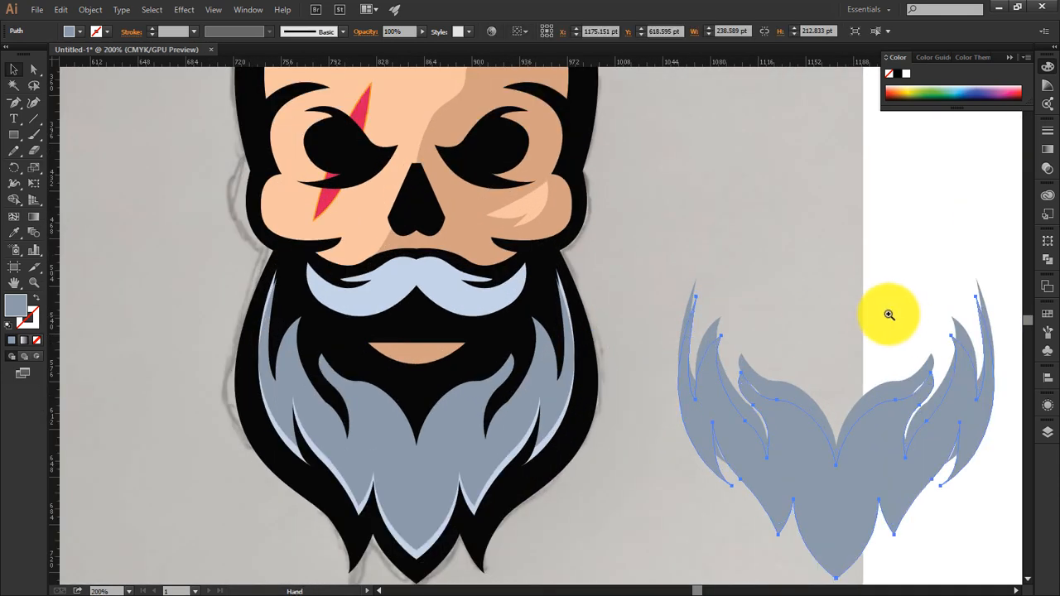
{"action": "left_click_drag", "start_coordinate": [845, 337], "coordinate": [700, 287]}
{"action": "left_click", "coordinate": [723, 422], "text": "shift"}
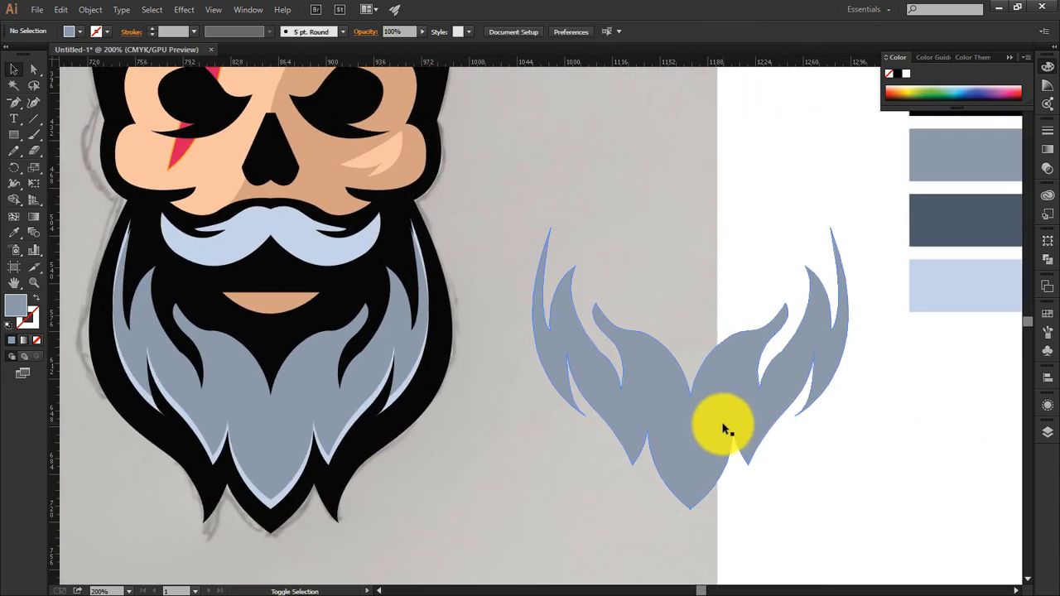
{"action": "left_click", "coordinate": [706, 428]}
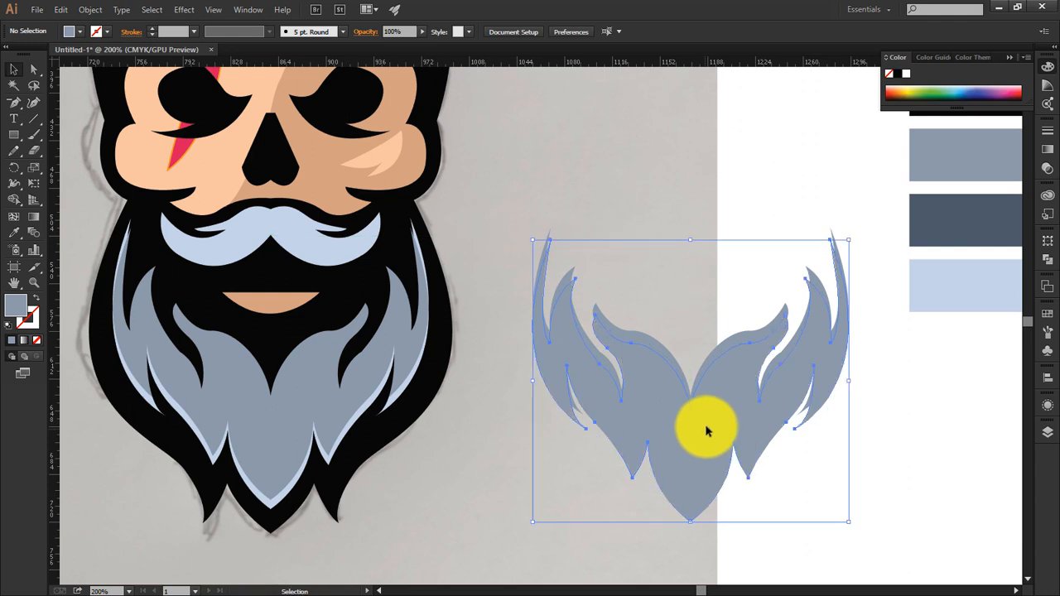
{"action": "left_click", "coordinate": [740, 348], "text": "shift"}
{"action": "left_click", "coordinate": [14, 199]}
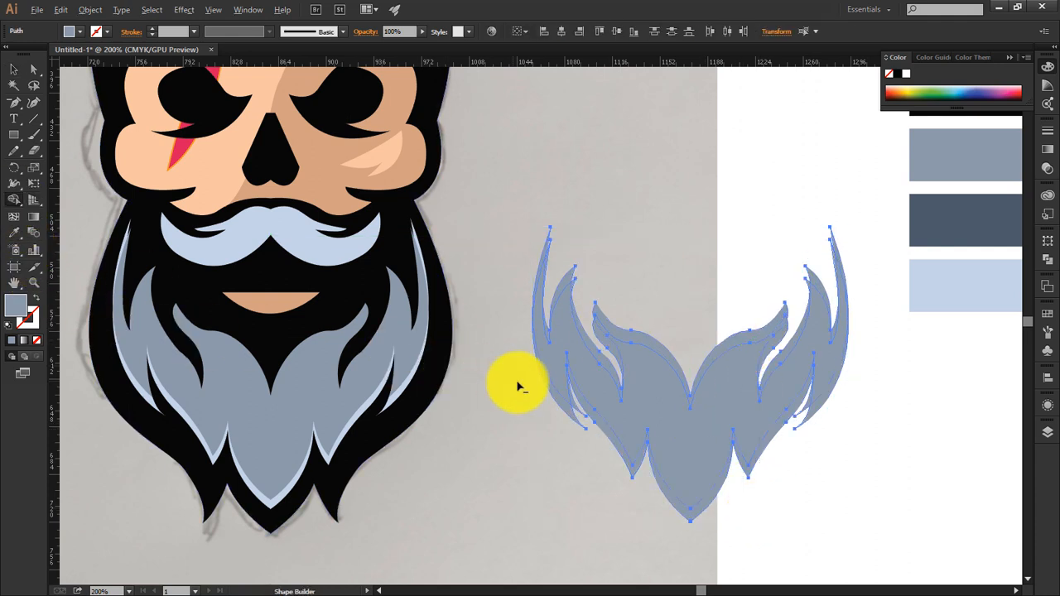
{"action": "mouse_move", "coordinate": [519, 386]}
{"action": "left_mouse_down"}
{"action": "mouse_move", "coordinate": [849, 395]}
{"action": "mouse_move", "coordinate": [836, 383]}
{"action": "left_mouse_up"}
{"action": "key", "text": "v"}
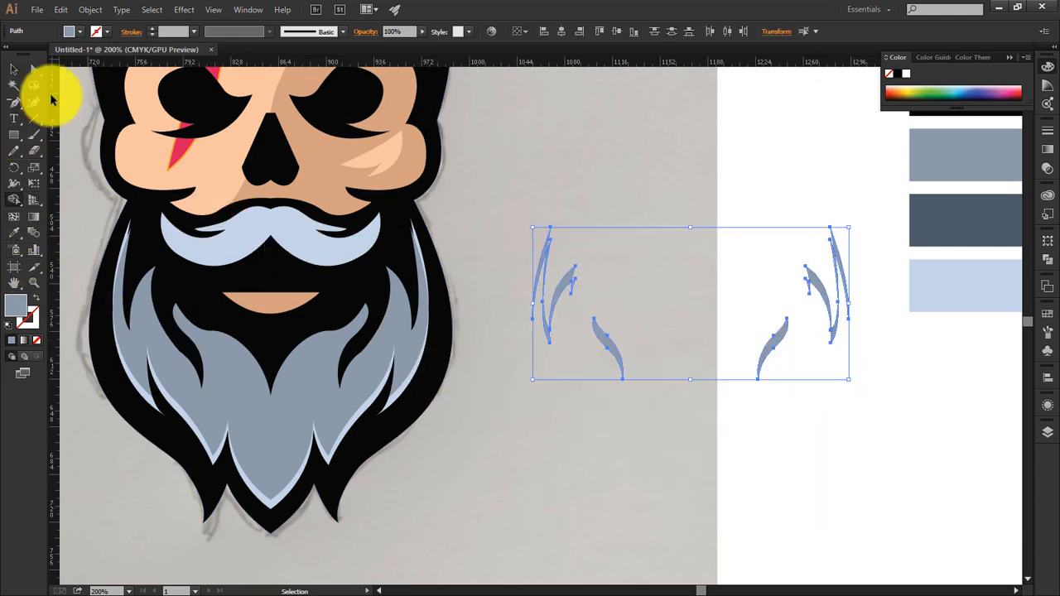
{"action": "key", "text": "ctrl+z"}
Remove the overlap and lower pieces of the two beard copies with Shape Builder, keeping the upper edge slivers.
{"action": "left_click", "coordinate": [752, 465], "text": "alt"}
{"action": "left_click", "coordinate": [698, 453], "text": "alt"}
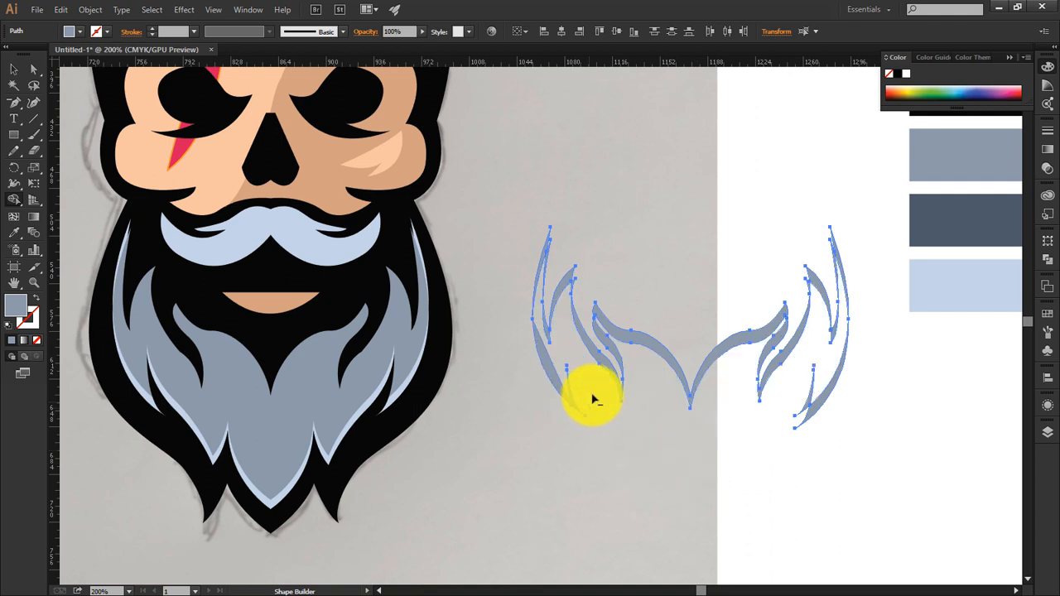
{"action": "left_click", "coordinate": [547, 349], "text": "alt"}
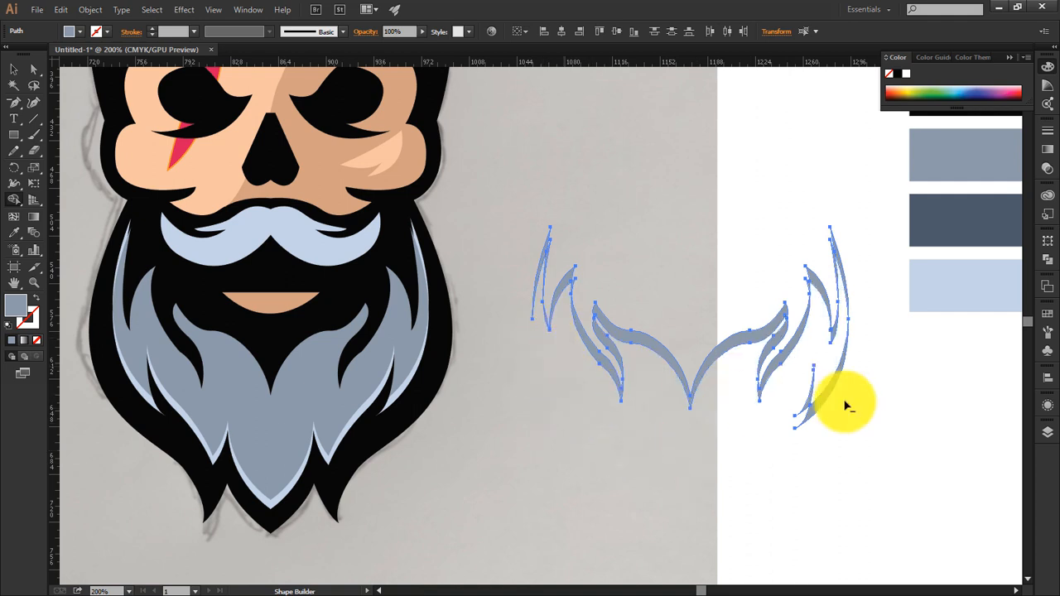
{"action": "left_click", "coordinate": [795, 402], "text": "alt"}
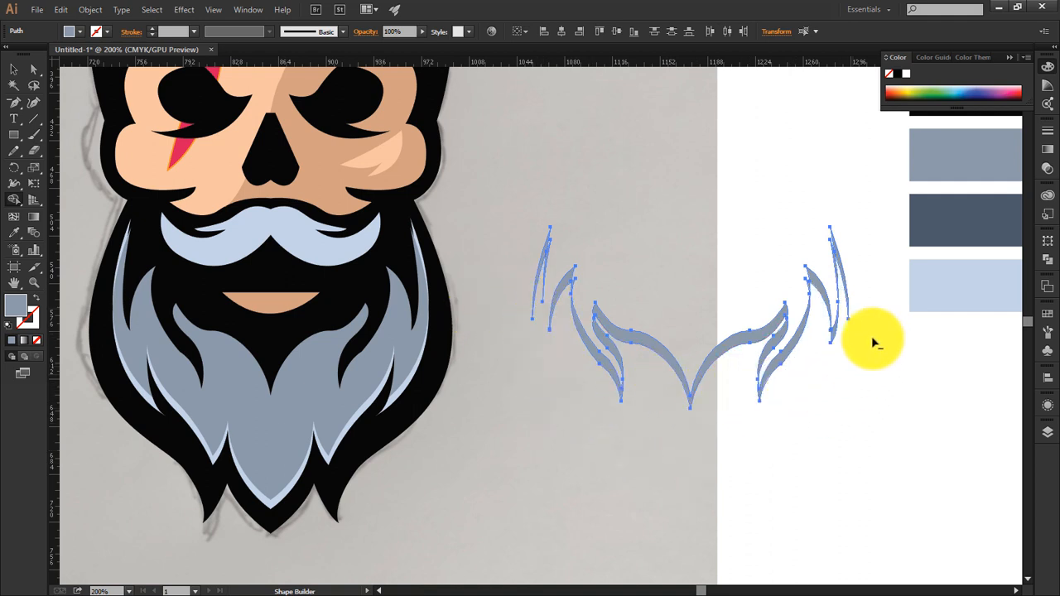
Delete the unwanted inner slivers beside the outermost strands on both sides of the beard edge pieces.
{"action": "left_click", "coordinate": [15, 71]}
{"action": "left_click", "coordinate": [669, 342]}
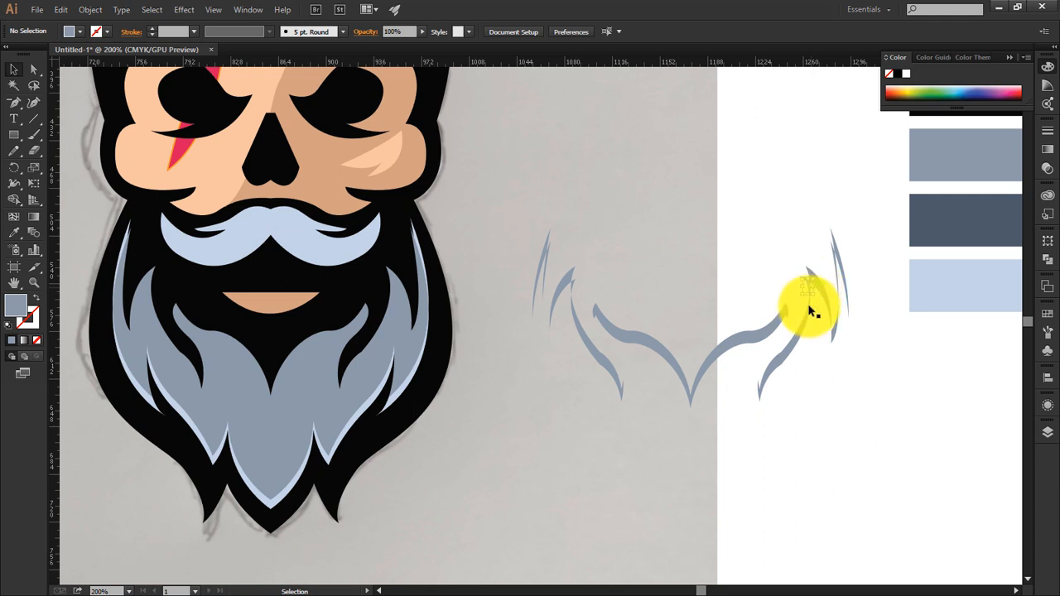
{"action": "left_click", "coordinate": [548, 275]}
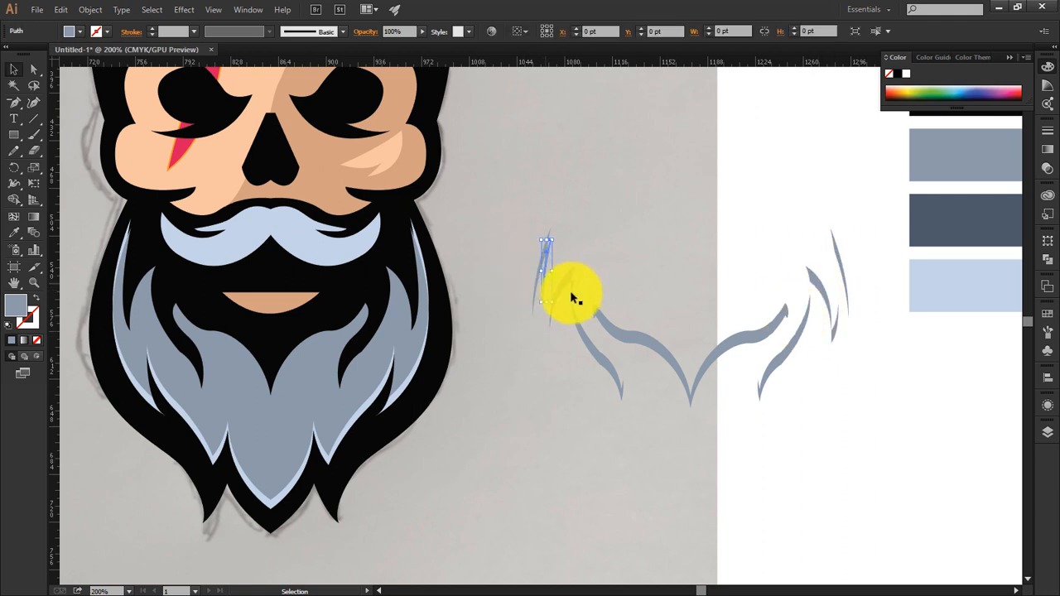
{"action": "left_click", "coordinate": [622, 420]}
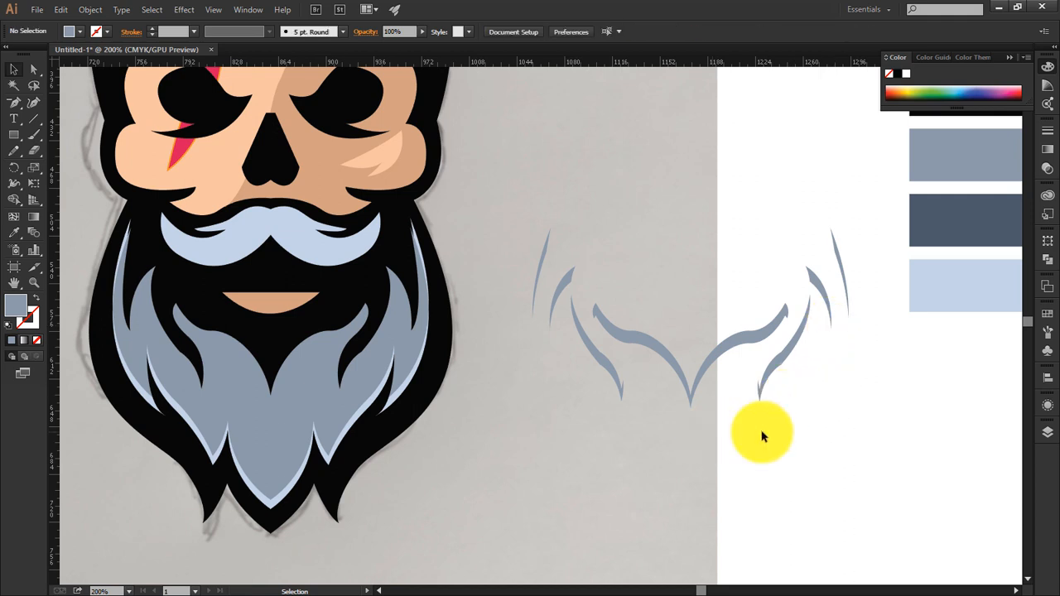
Fill the upper beard edge slivers with the palette's dark slate blue and place them along the beard's upper edges.
{"action": "left_click_drag", "start_coordinate": [863, 258], "coordinate": [521, 374]}
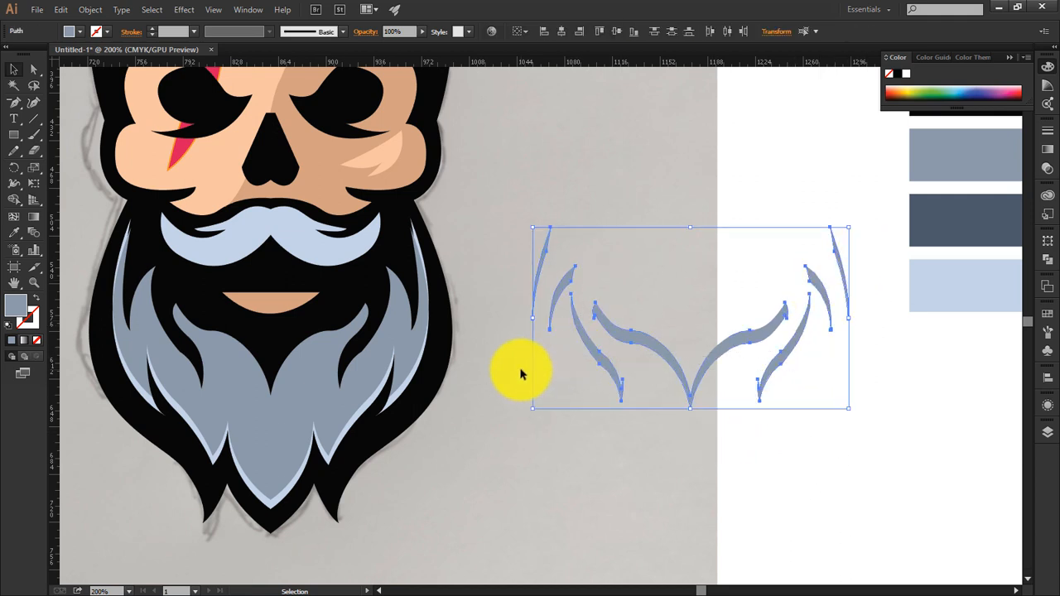
{"action": "key", "text": "i"}
{"action": "left_click", "coordinate": [942, 220]}
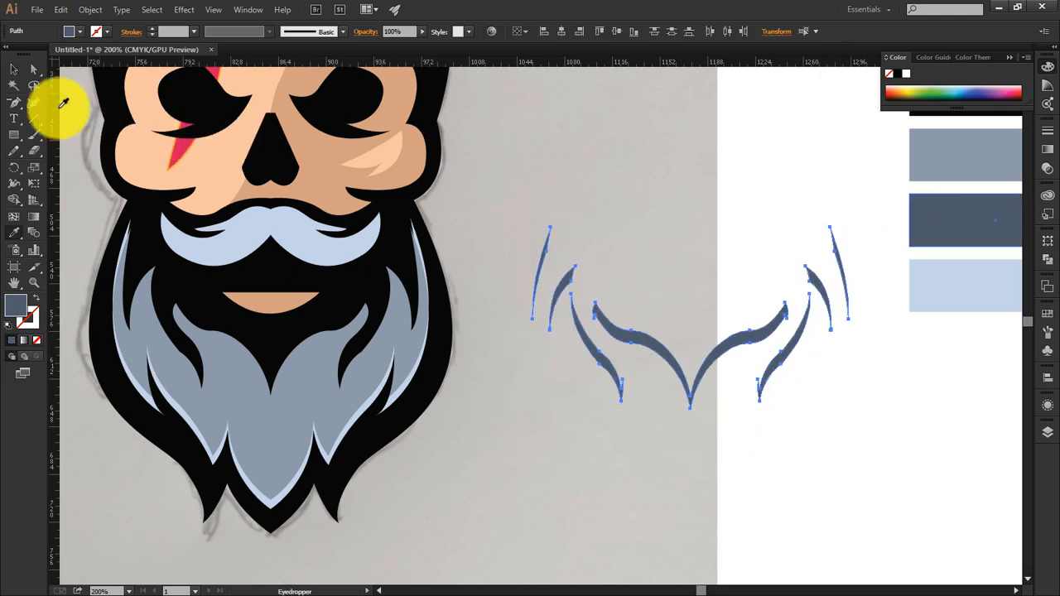
{"action": "key", "text": "v"}
{"action": "left_click_drag", "start_coordinate": [705, 351], "coordinate": [303, 372]}
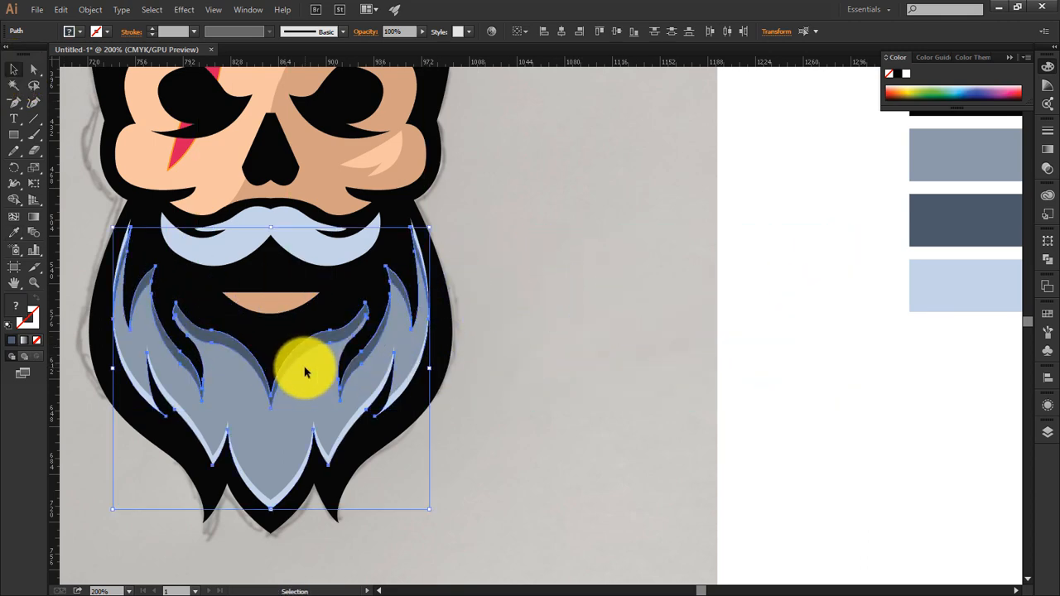
{"action": "left_click", "coordinate": [532, 307]}
Make two vertically offset copies of the mustache beside the head and remove their overlap and upper centre piece with Shape Builder.
{"action": "key", "text": "ctrl+0"}
{"action": "key", "text": "ctrl+equal"}
{"action": "key", "text": "ctrl+equal"}
{"action": "key", "text": "ctrl+equal"}
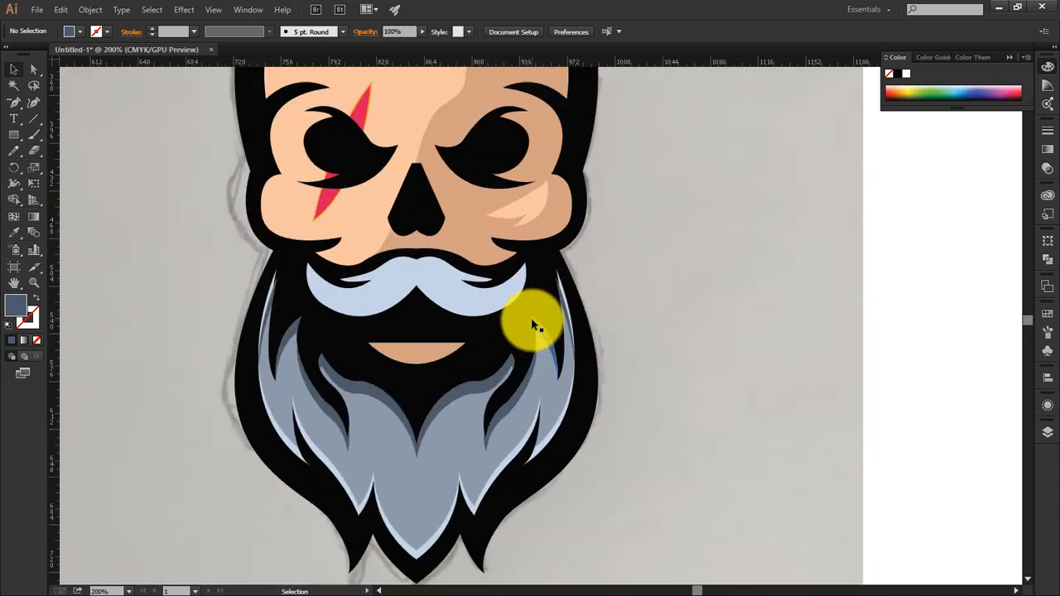
{"action": "left_click_drag", "start_coordinate": [459, 299], "coordinate": [853, 403]}
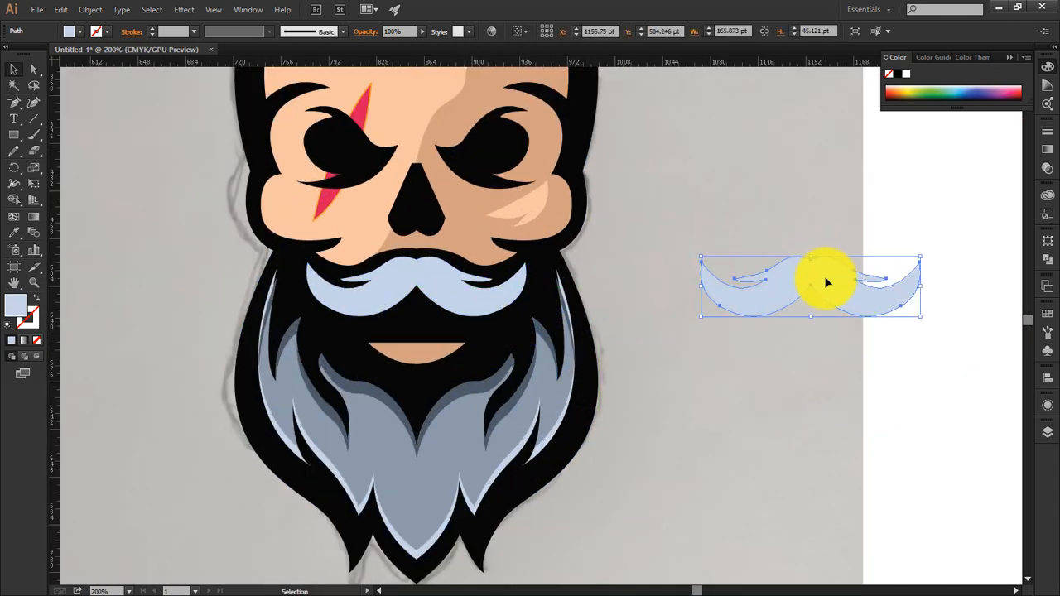
{"action": "left_click_drag", "start_coordinate": [825, 276], "coordinate": [825, 268]}
{"action": "left_click", "coordinate": [822, 302], "text": "shift"}
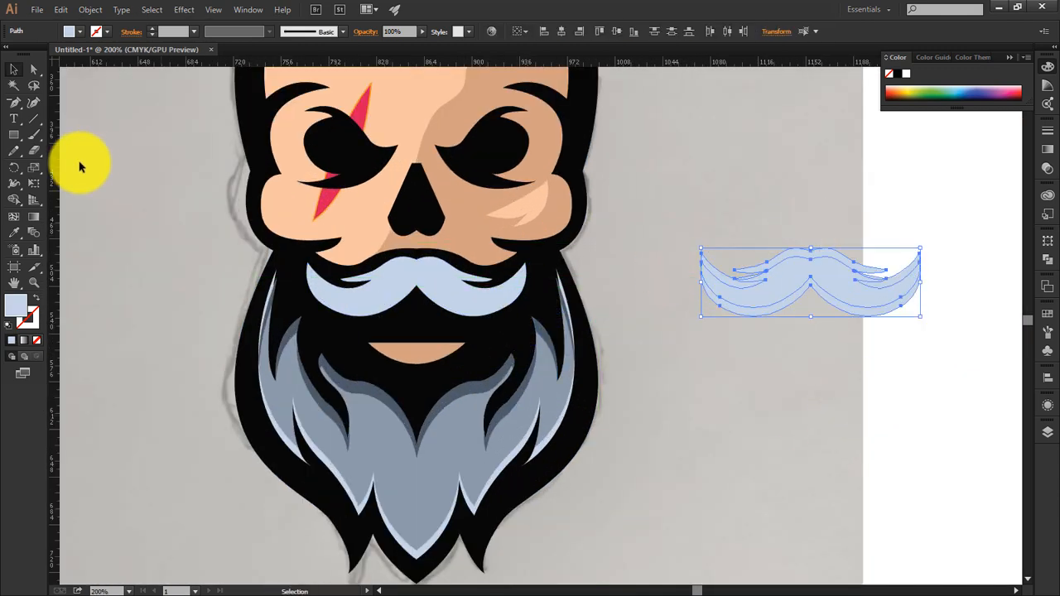
{"action": "left_click", "coordinate": [15, 200]}
{"action": "left_click", "coordinate": [812, 277], "text": "alt"}
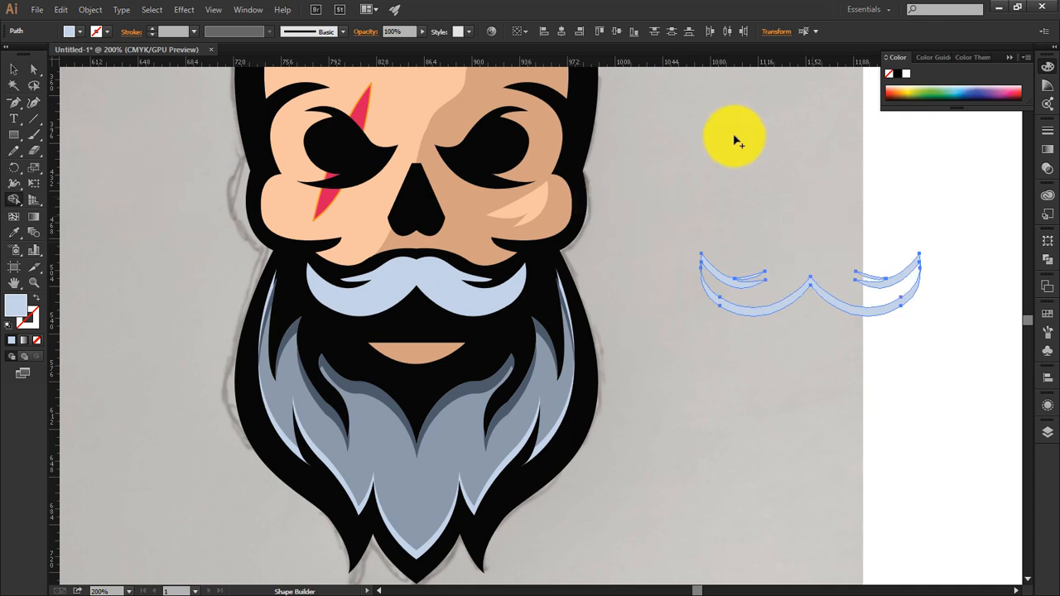
Place the lower edge sliver of the mustache copies along the lower edge of the mustache on the face.
{"action": "left_click", "coordinate": [14, 69]}
{"action": "left_click_drag", "start_coordinate": [839, 291], "coordinate": [456, 324]}
{"action": "key", "text": "i"}
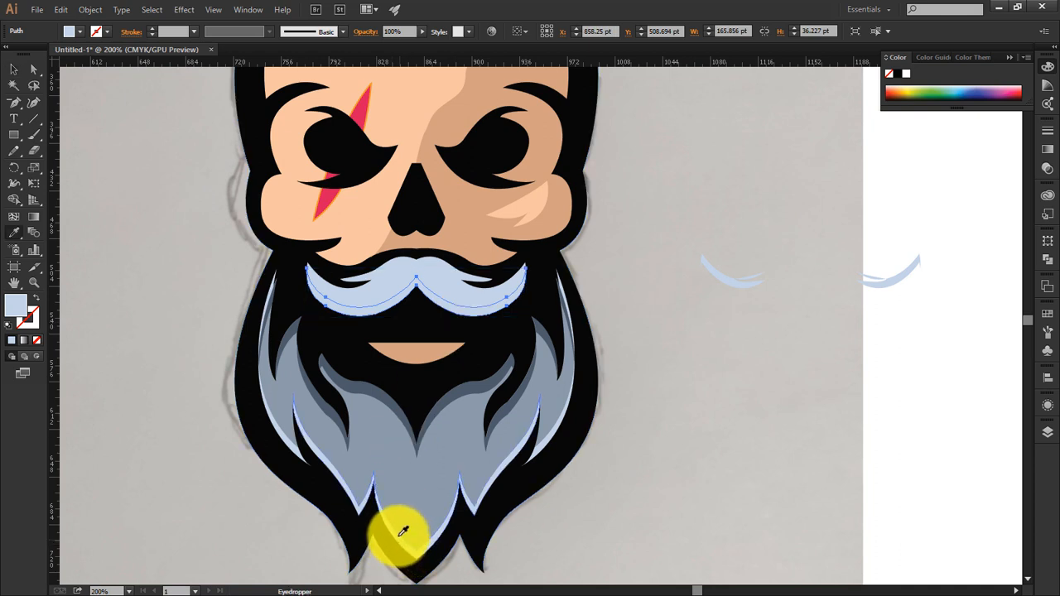
Fill the main mustache shape with the beard's medium blue-grey and delete the leftover slivers beside the head.
{"action": "key", "text": "v"}
{"action": "left_click", "coordinate": [459, 284]}
{"action": "key", "text": "i"}
{"action": "left_click", "coordinate": [440, 437]}
{"action": "key", "text": "v"}
{"action": "left_click", "coordinate": [820, 273]}
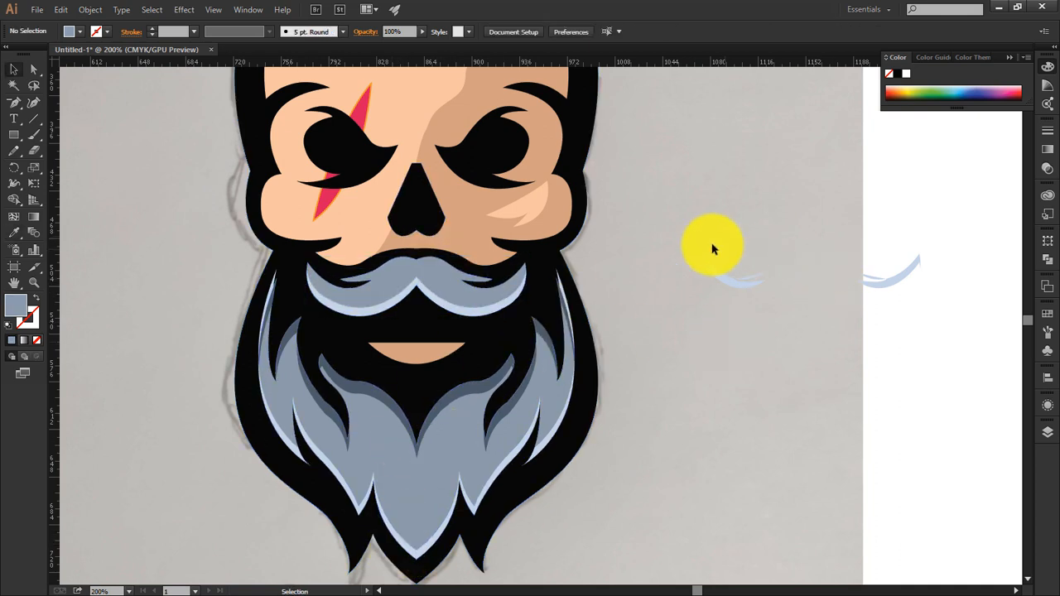
{"action": "left_click_drag", "start_coordinate": [691, 229], "coordinate": [911, 355]}
{"action": "key", "text": "Delete"}
Offset two blue-grey mustache copies beside the head and remove their overlap and lower pieces with Shape Builder.
{"action": "left_click_drag", "start_coordinate": [728, 296], "coordinate": [729, 291]}
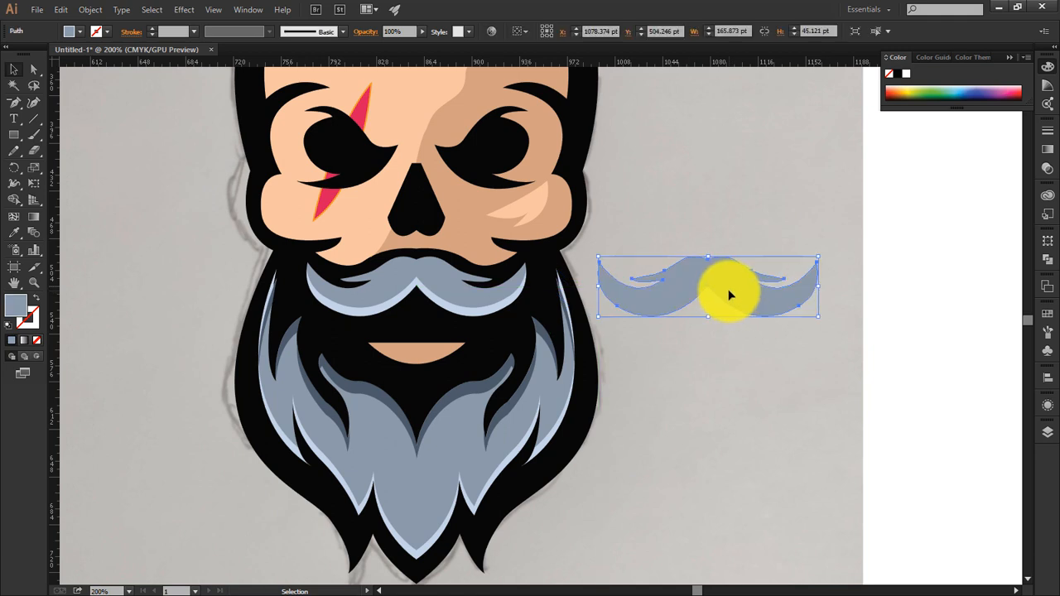
{"action": "left_click", "coordinate": [15, 204]}
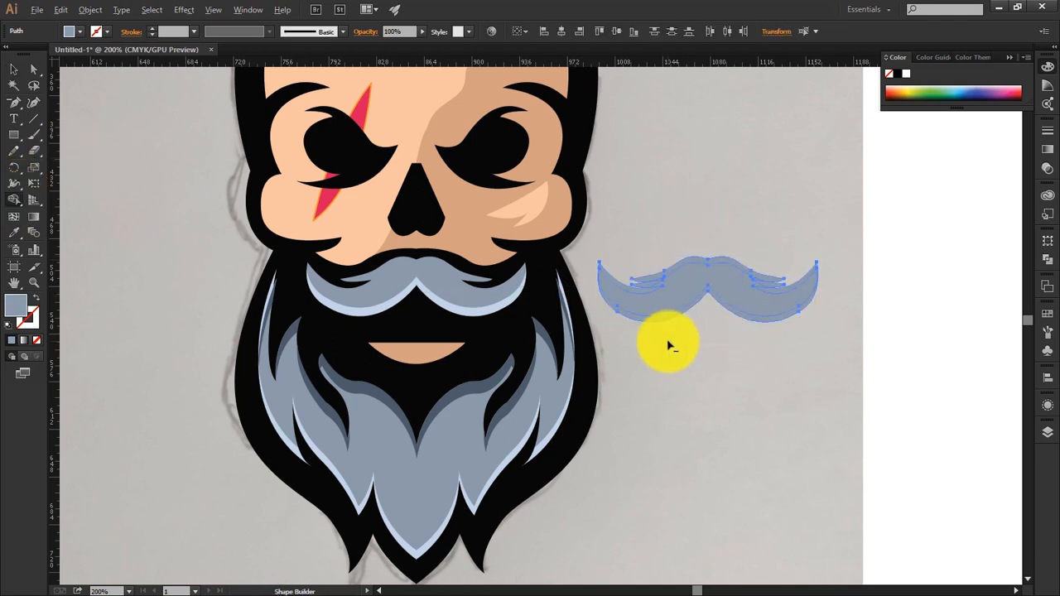
{"action": "mouse_move", "coordinate": [668, 340]}
{"action": "left_mouse_down"}
{"action": "mouse_move", "coordinate": [686, 299]}
{"action": "mouse_move", "coordinate": [766, 320]}
{"action": "left_mouse_up"}
{"action": "left_click", "coordinate": [17, 71]}
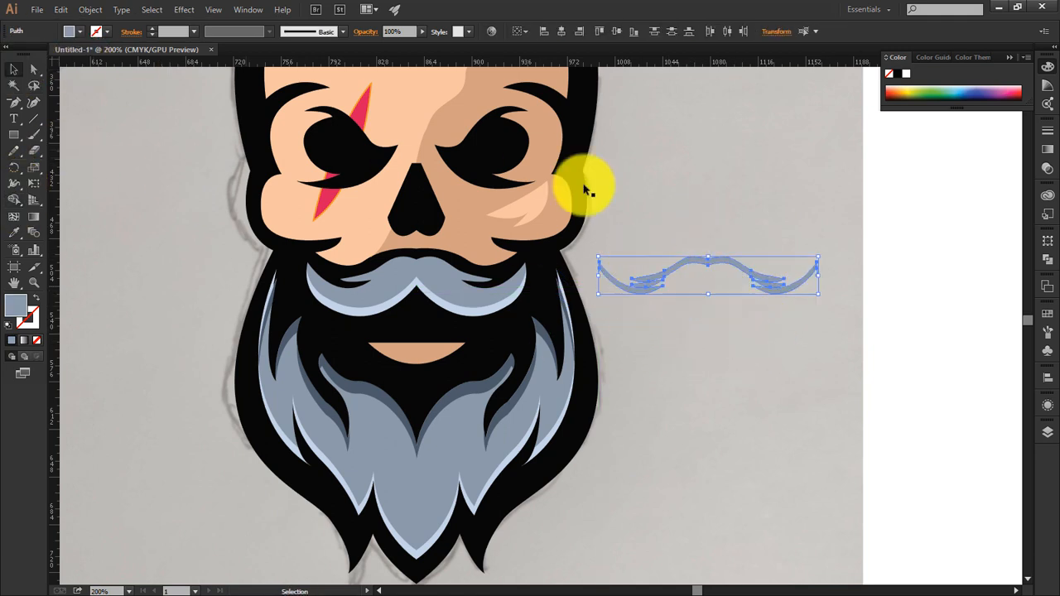
Place the upper edge sliver on the mustache in light blue and recolour the mustache's lower edge sliver dark slate blue.
{"action": "left_click", "coordinate": [663, 223]}
{"action": "left_click_drag", "start_coordinate": [705, 268], "coordinate": [438, 262]}
{"action": "key", "text": "i"}
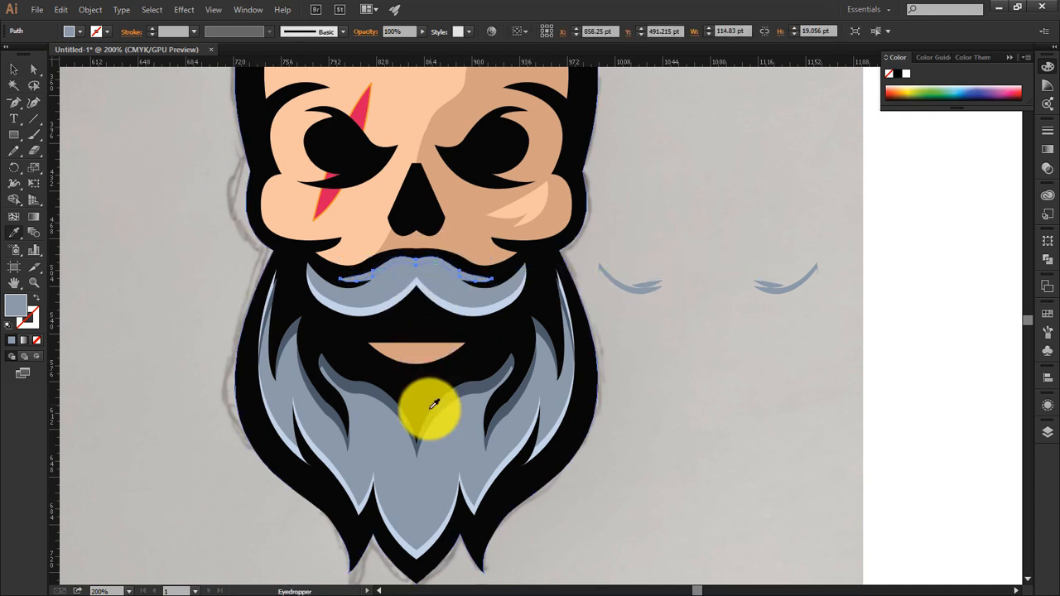
{"action": "left_click", "coordinate": [426, 407]}
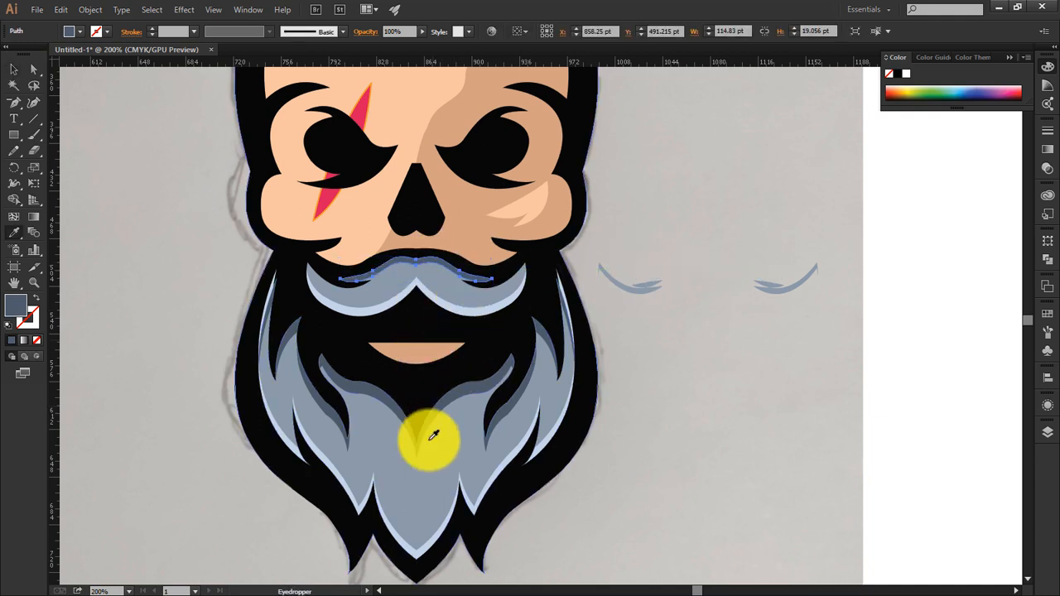
{"action": "left_click", "coordinate": [443, 525]}
{"action": "key", "text": "v"}
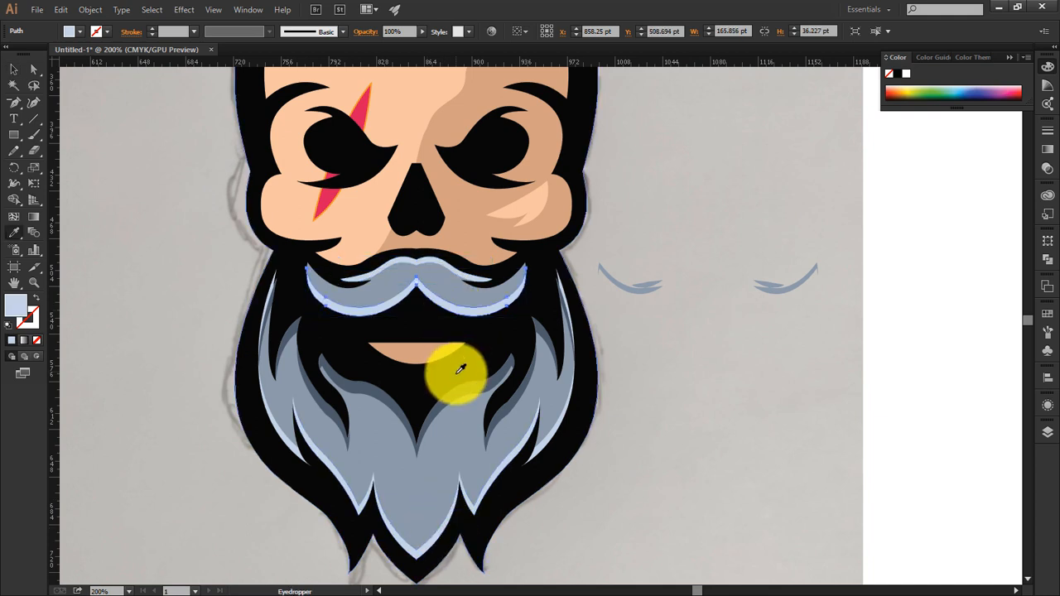
Select the remaining mustache slivers beside the head and delete them.
{"action": "left_click", "coordinate": [614, 265]}
{"action": "left_click", "coordinate": [787, 286], "text": "shift"}
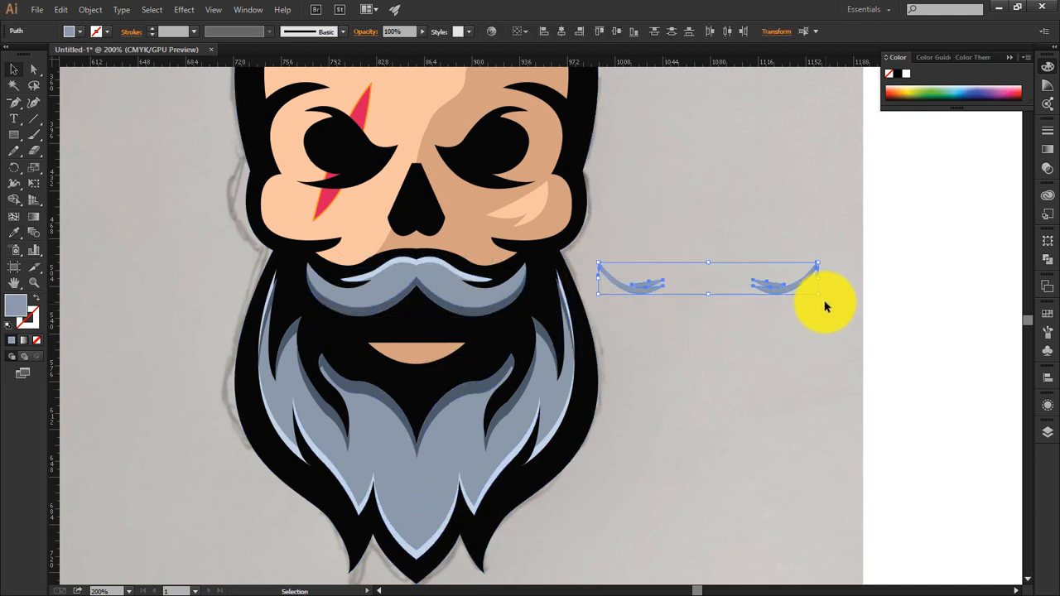
{"action": "key", "text": "Delete"}
Remove the orange stroke from the red scar across the eye, keeping only its fill.
{"action": "key", "text": "ctrl+equal"}
{"action": "key", "text": "ctrl+equal"}
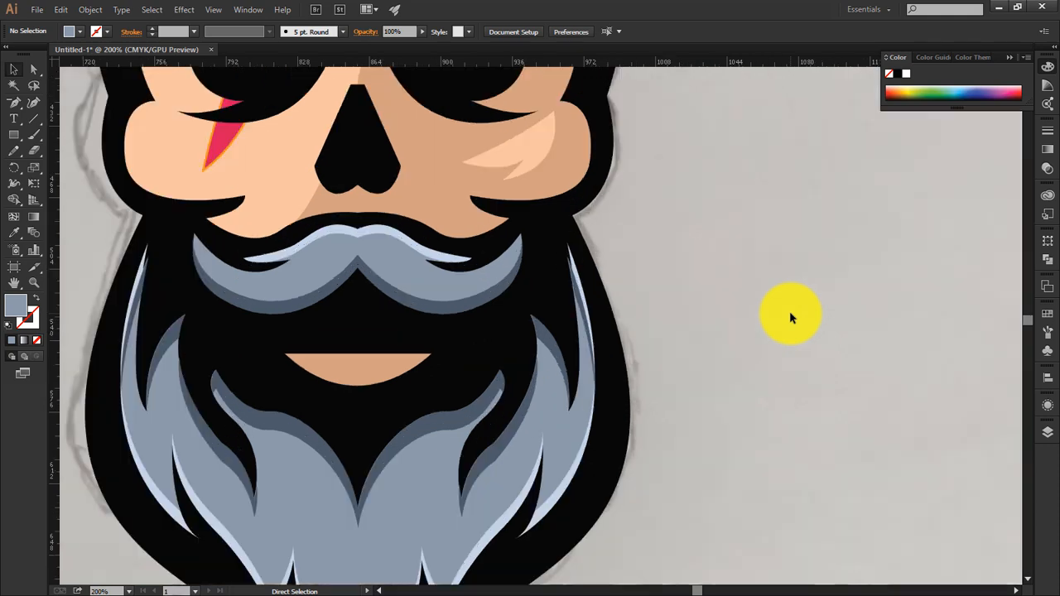
{"action": "left_click_drag", "start_coordinate": [331, 159], "coordinate": [715, 406]}
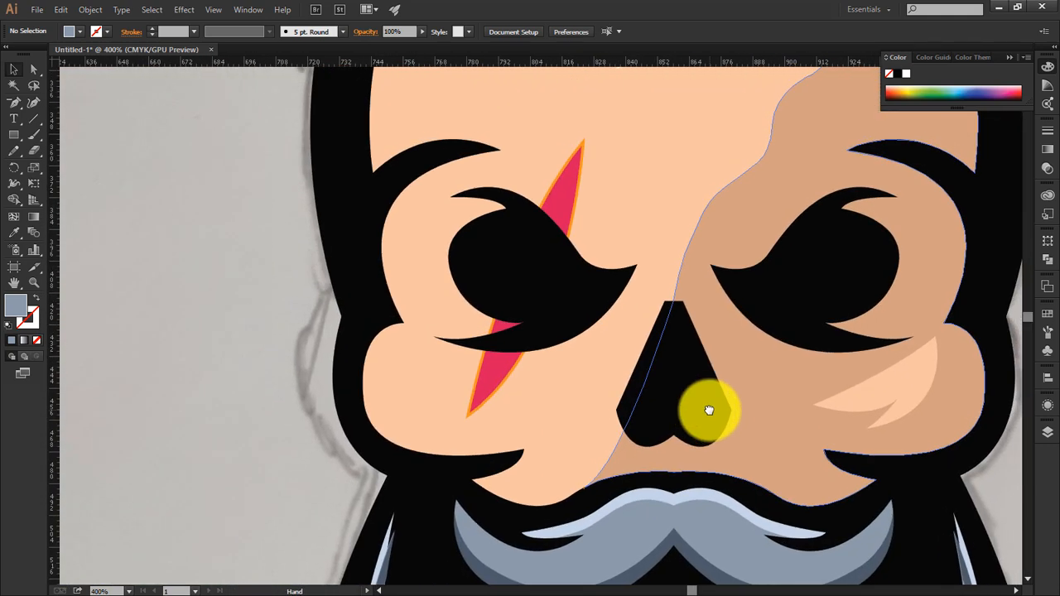
{"action": "key", "text": "p"}
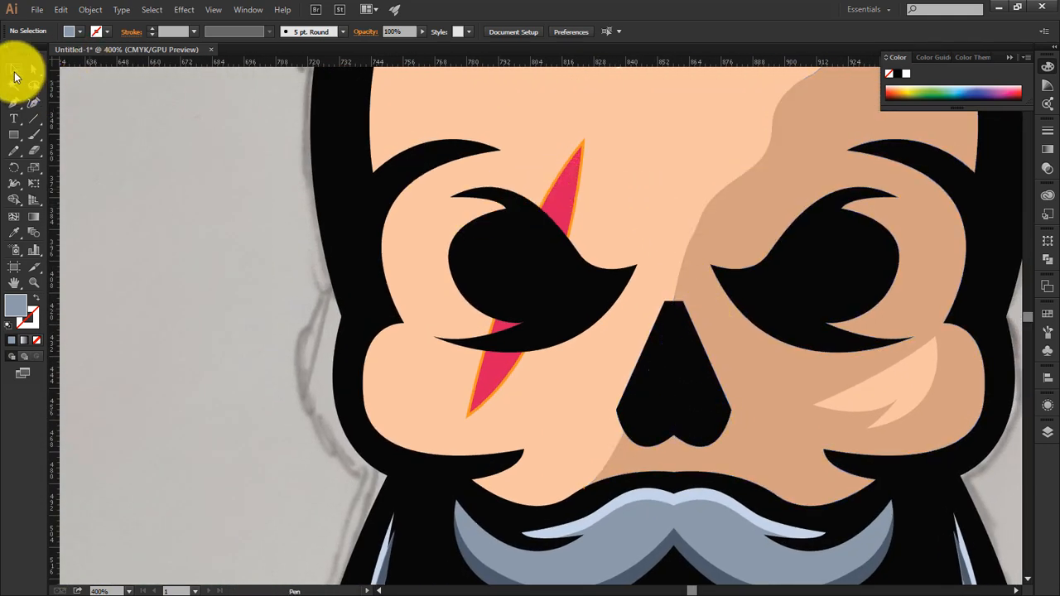
{"action": "left_click", "coordinate": [14, 73]}
{"action": "left_click", "coordinate": [558, 185]}
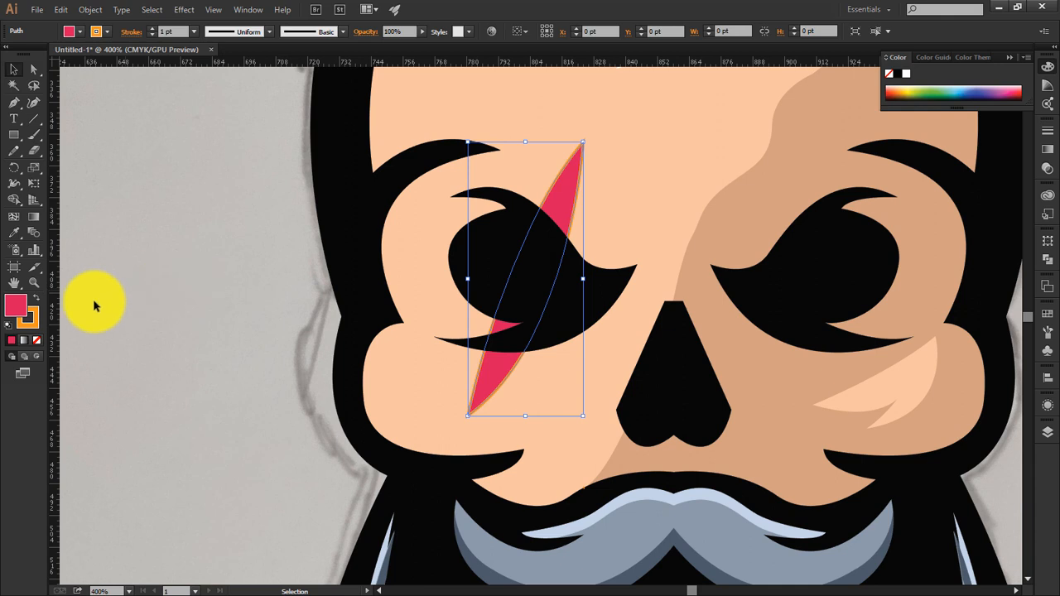
{"action": "left_click", "coordinate": [36, 340]}
{"action": "left_click", "coordinate": [273, 306]}
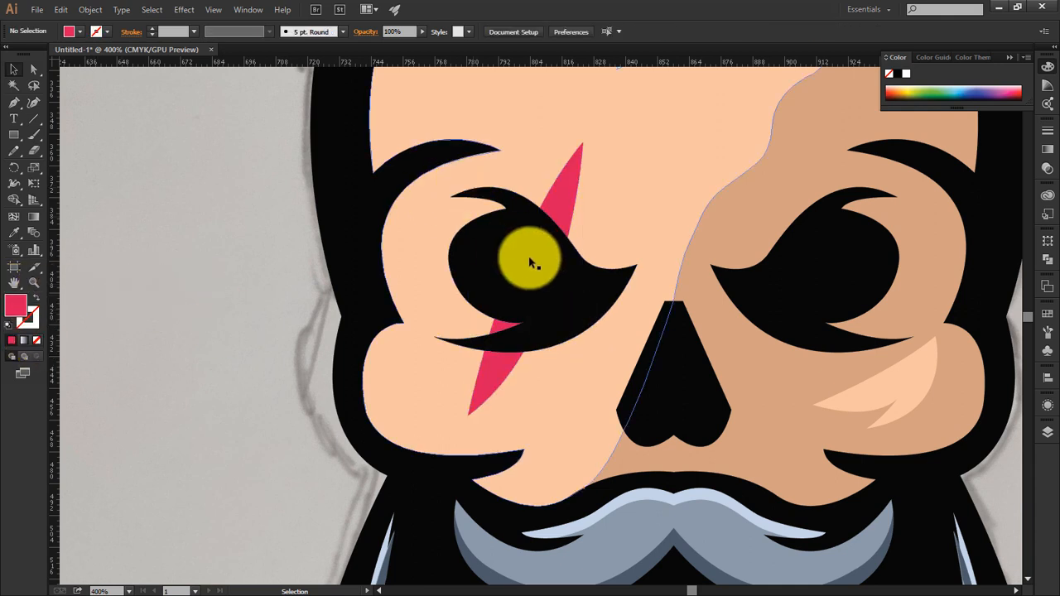
Draw the curved upper edge of a shadow above the scarred eye with the Pen tool, from the outer lid tip towards the inner corner.
{"action": "left_click", "coordinate": [14, 102]}
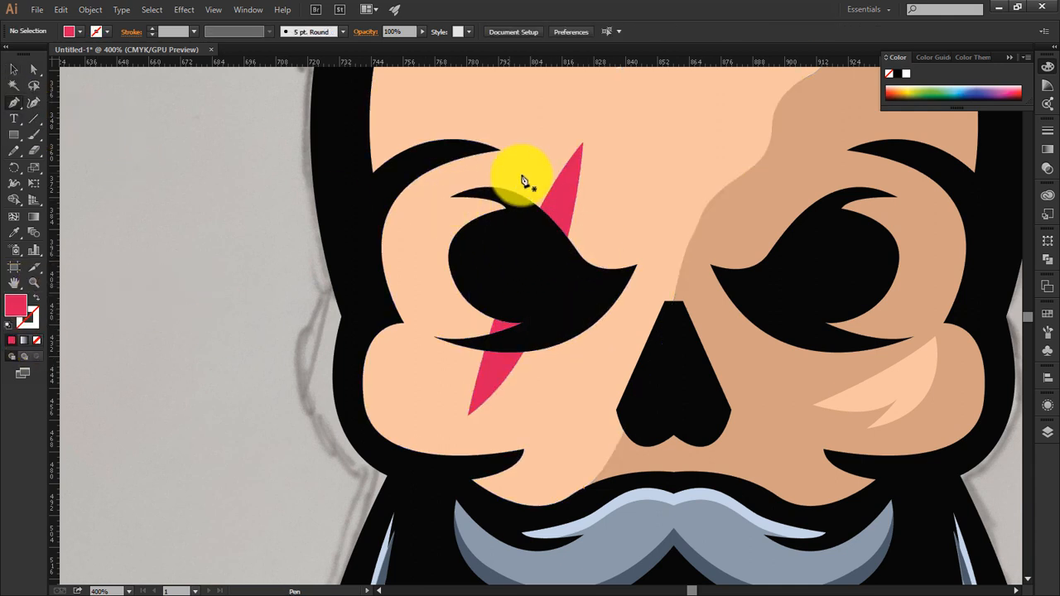
{"action": "left_click", "coordinate": [448, 197]}
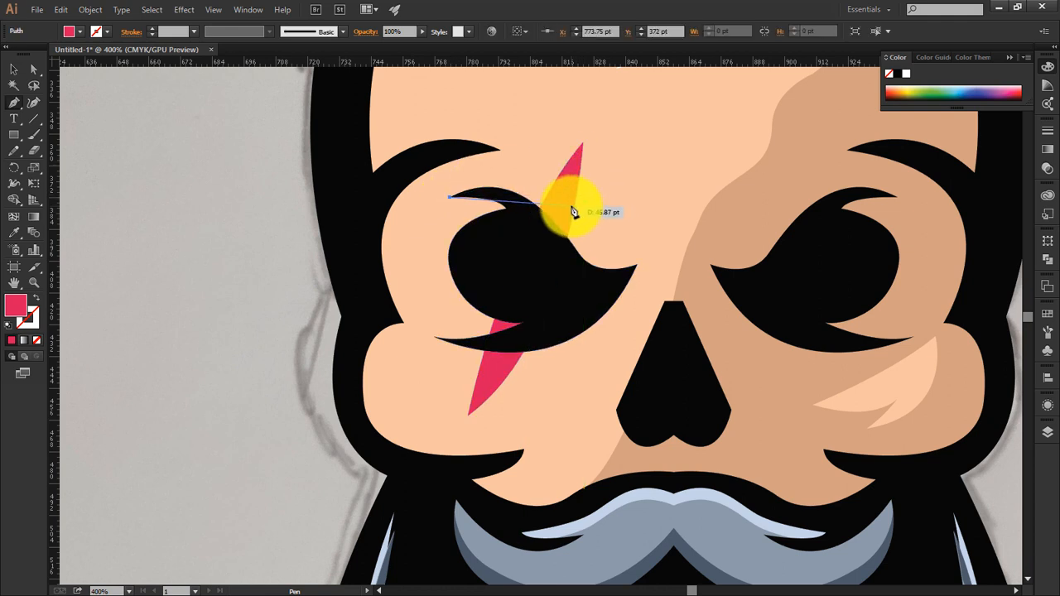
{"action": "left_click_drag", "start_coordinate": [574, 223], "coordinate": [640, 272]}
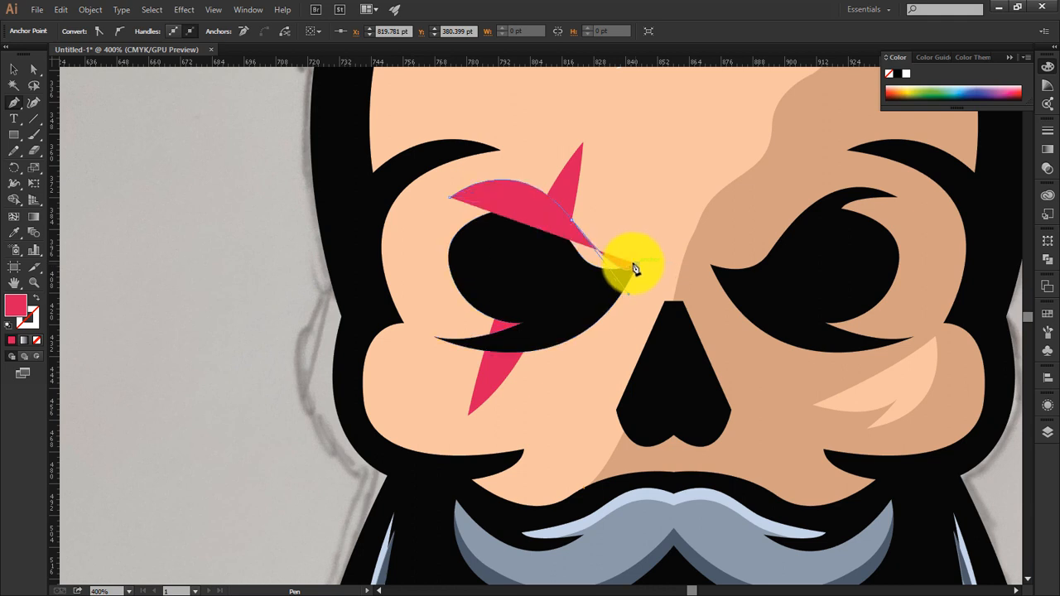
{"action": "left_click_drag", "start_coordinate": [606, 233], "coordinate": [563, 225]}
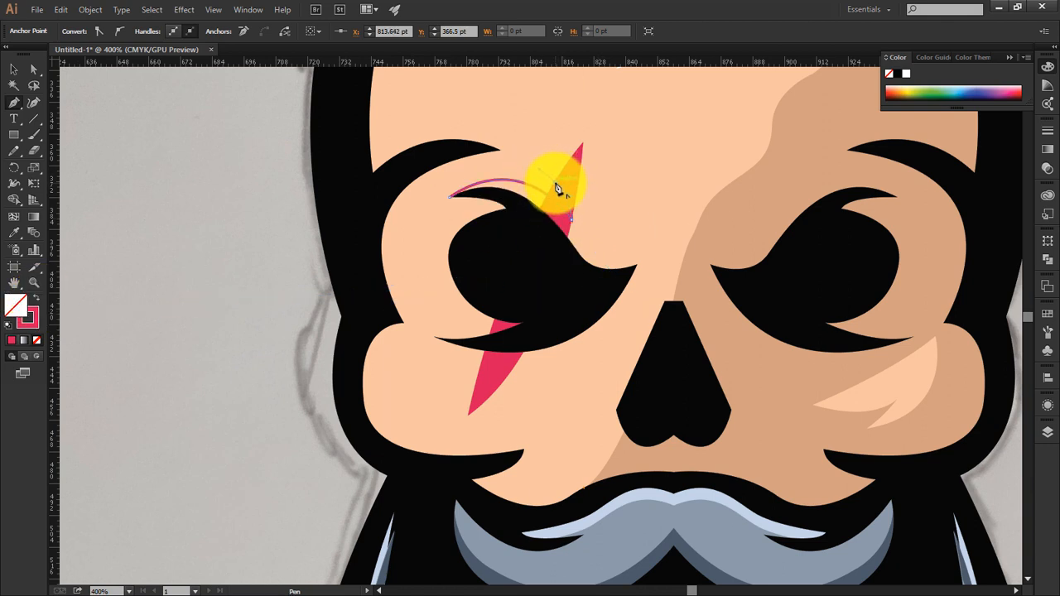
{"action": "left_click_drag", "start_coordinate": [557, 189], "coordinate": [636, 275]}
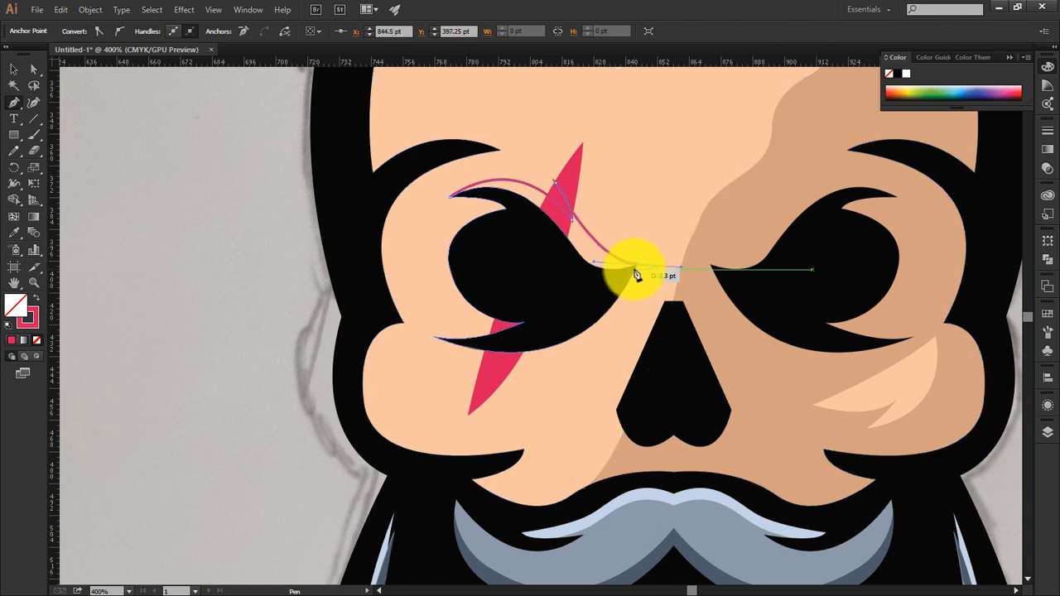
{"action": "key", "text": "ctrl+z"}
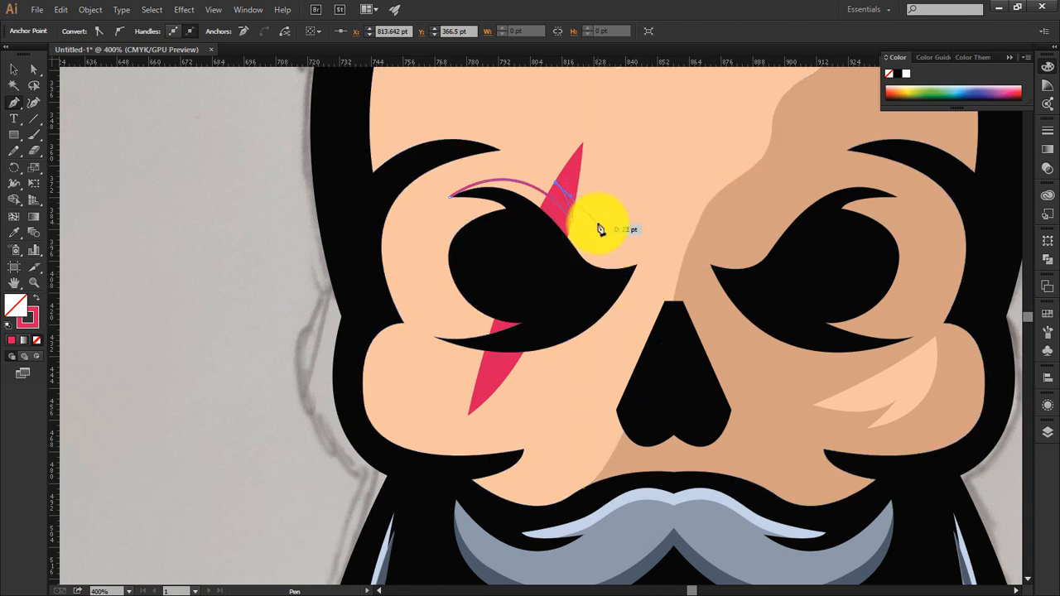
{"action": "left_click", "coordinate": [608, 268]}
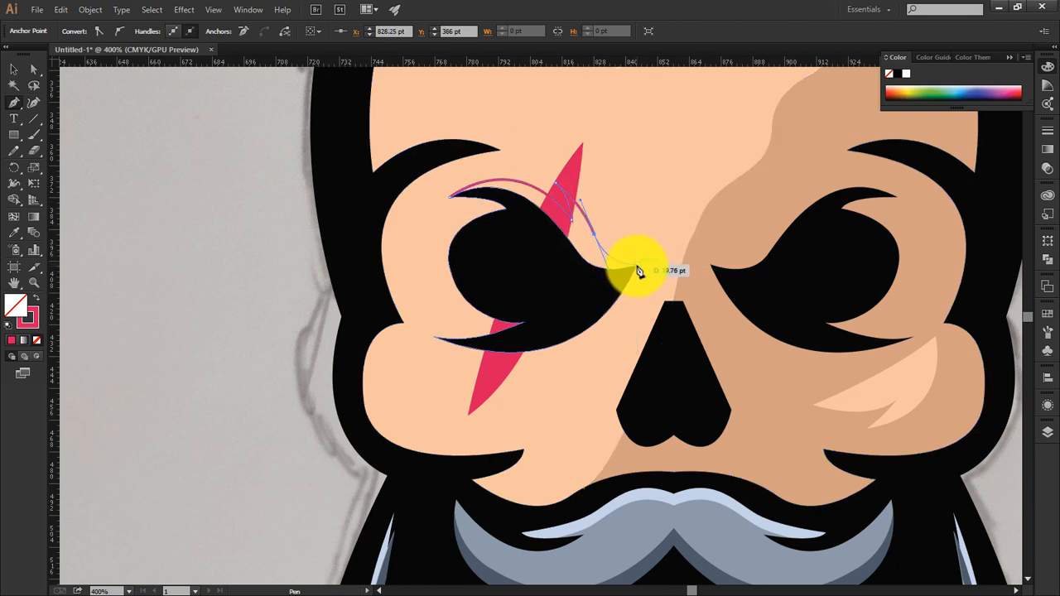
Close the shadow outline at the inner eye corner and back through the black eye socket to the outer lid tip.
{"action": "left_click", "coordinate": [638, 265]}
{"action": "left_click", "coordinate": [599, 291]}
{"action": "left_click", "coordinate": [541, 269]}
{"action": "left_click", "coordinate": [530, 235]}
{"action": "left_click", "coordinate": [518, 211]}
{"action": "left_click", "coordinate": [493, 201]}
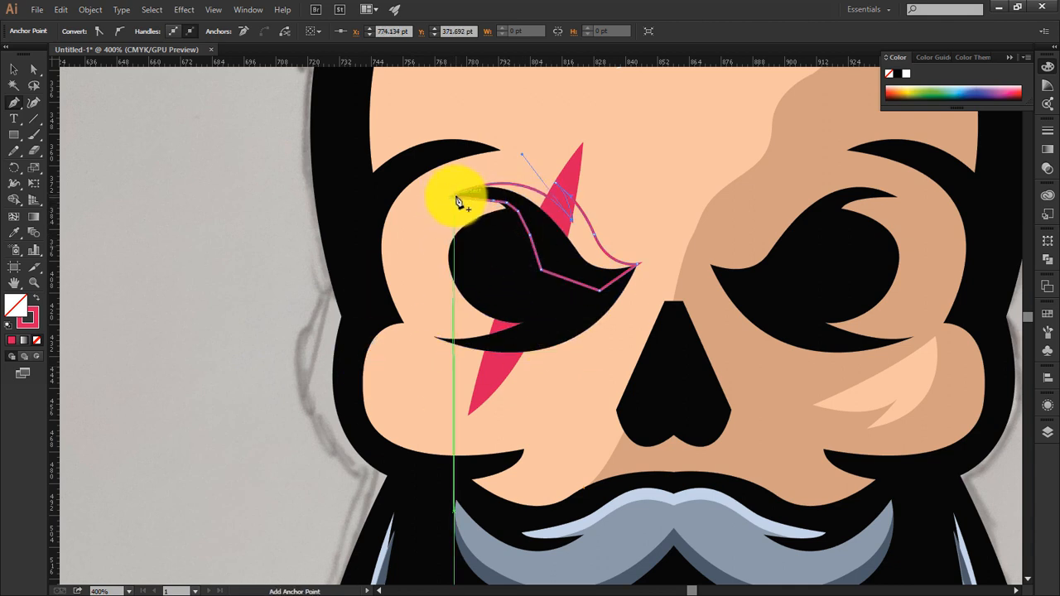
{"action": "left_click_drag", "start_coordinate": [458, 202], "coordinate": [207, 207]}
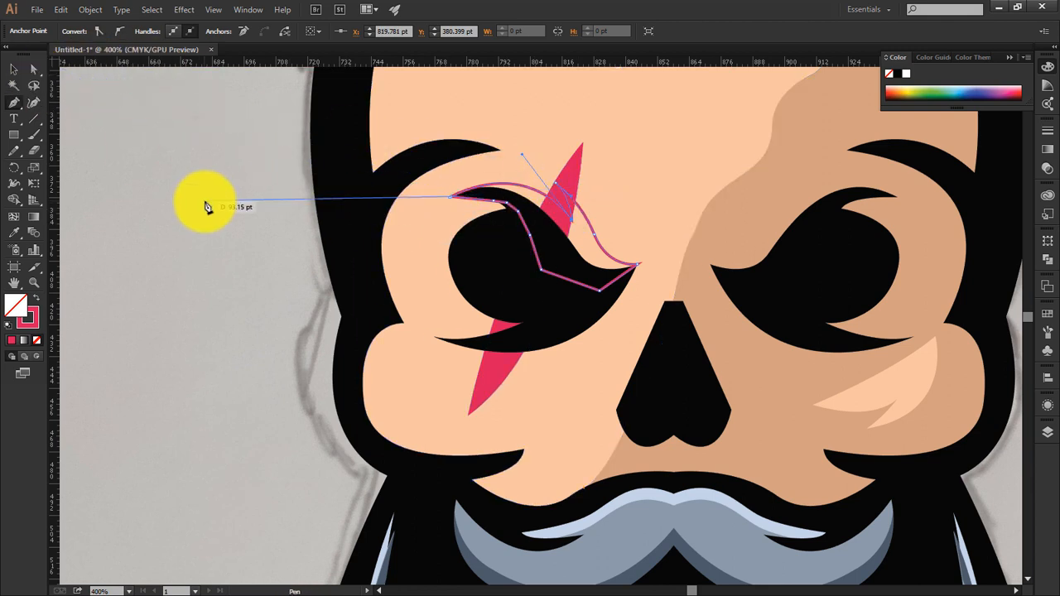
Fill the eye shadow shape with the darker tan skin colour and bring the black eye socket in front of it.
{"action": "left_click", "coordinate": [15, 71]}
{"action": "key", "text": "i"}
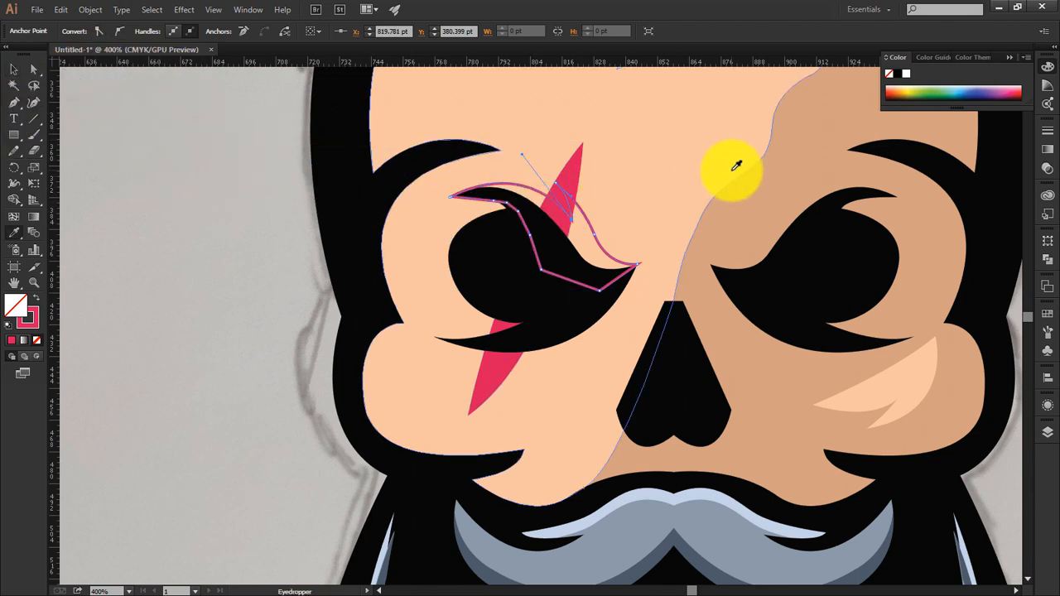
{"action": "left_click", "coordinate": [745, 190]}
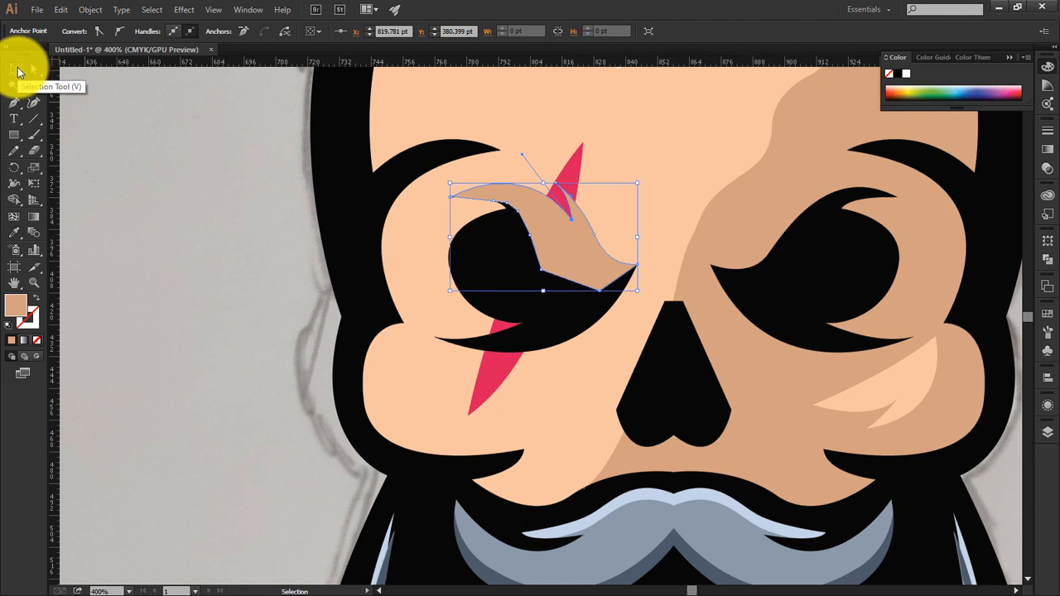
{"action": "left_click", "coordinate": [18, 72]}
{"action": "left_click", "coordinate": [473, 246], "text": "shift"}
{"action": "right_click", "coordinate": [473, 248]}
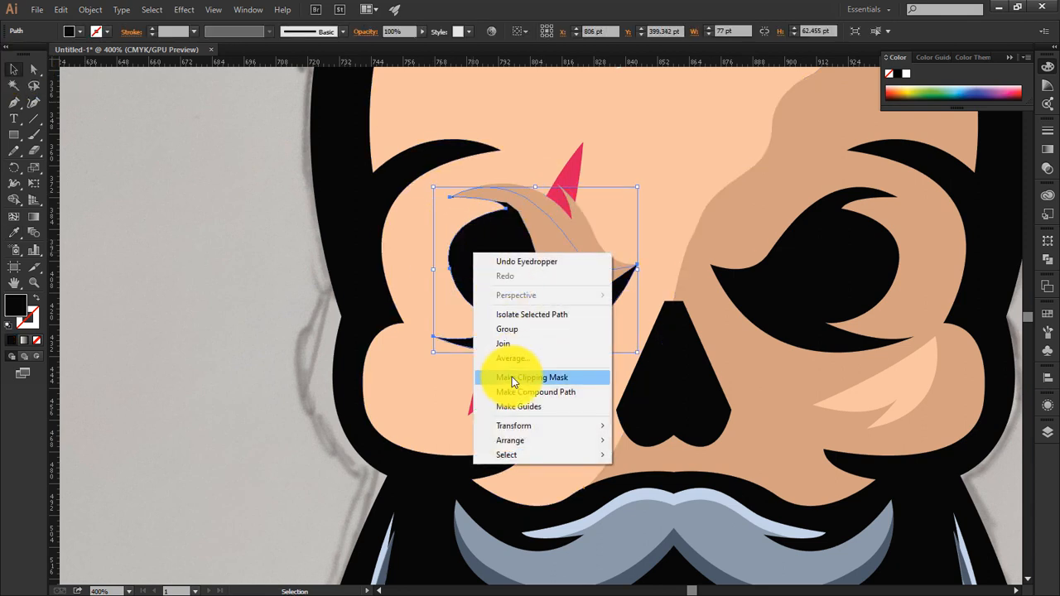
{"action": "mouse_move", "coordinate": [525, 443]}
{"action": "left_click", "coordinate": [621, 438]}
Restack the red scar so it lies above the tan eye shadow but behind the black eye socket.
{"action": "left_click", "coordinate": [569, 190]}
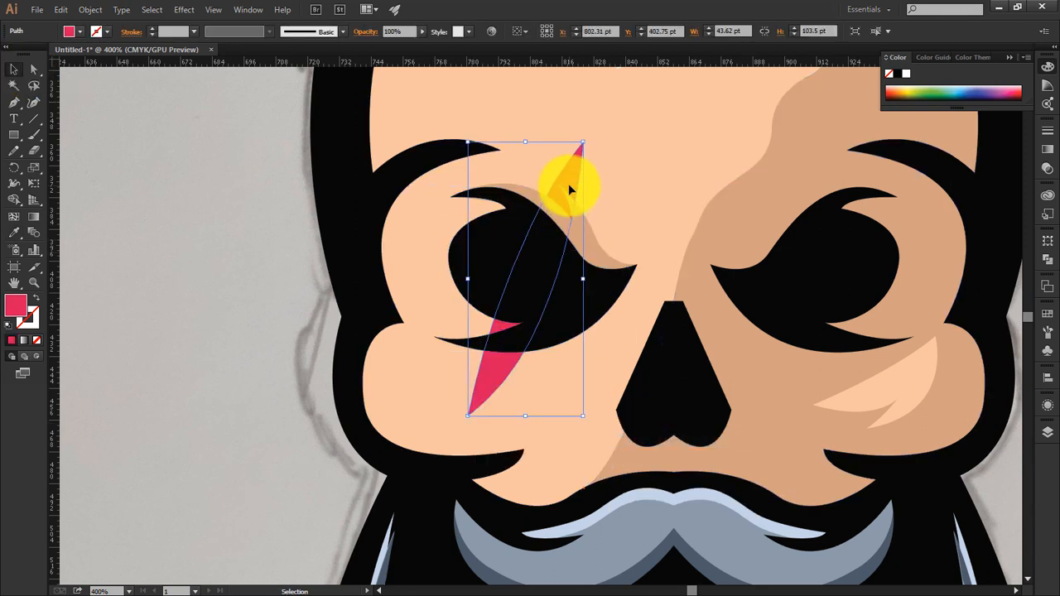
{"action": "key", "text": "ctrl+]"}
{"action": "key", "text": "ctrl+]"}
{"action": "key", "text": "ctrl+["}
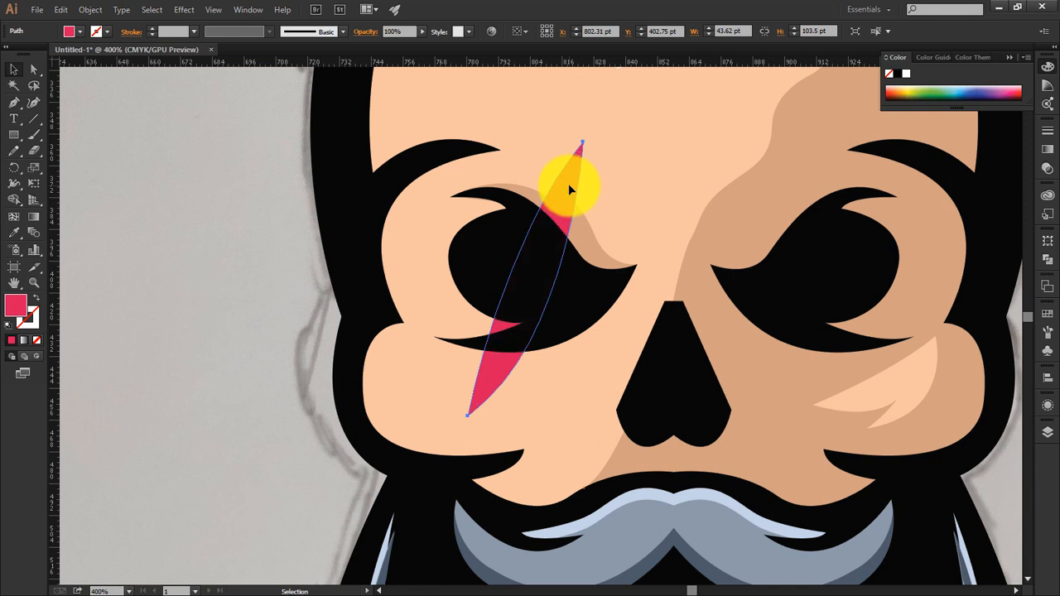
{"action": "left_click", "coordinate": [175, 323]}
Draw a closed, pointed highlight shape under the scarred eye with the Pen tool, from its inner corner to the lower lid.
{"action": "left_click_drag", "start_coordinate": [480, 360], "coordinate": [466, 322]}
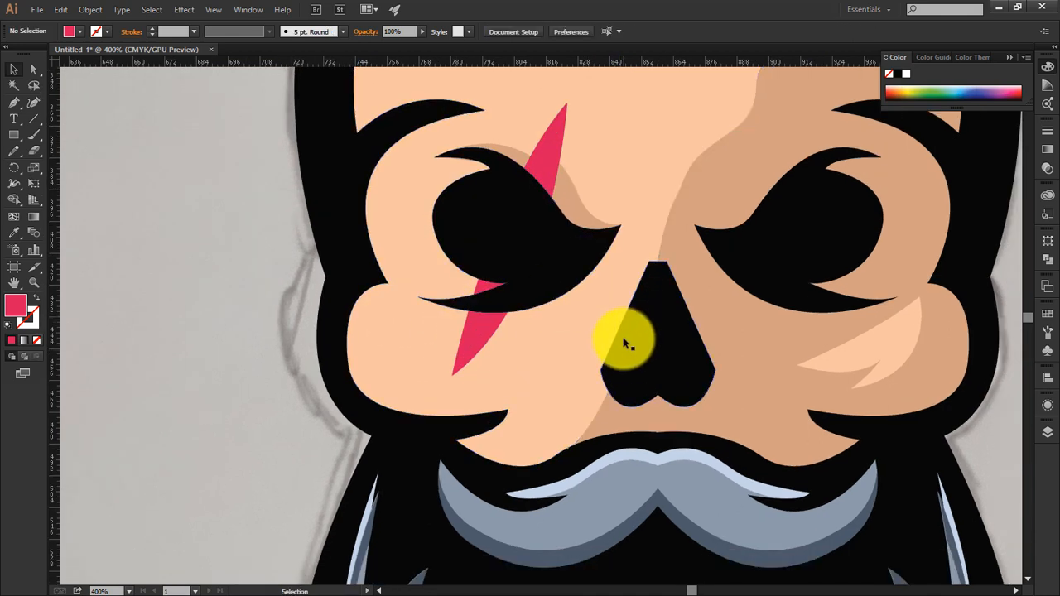
{"action": "key", "text": "p"}
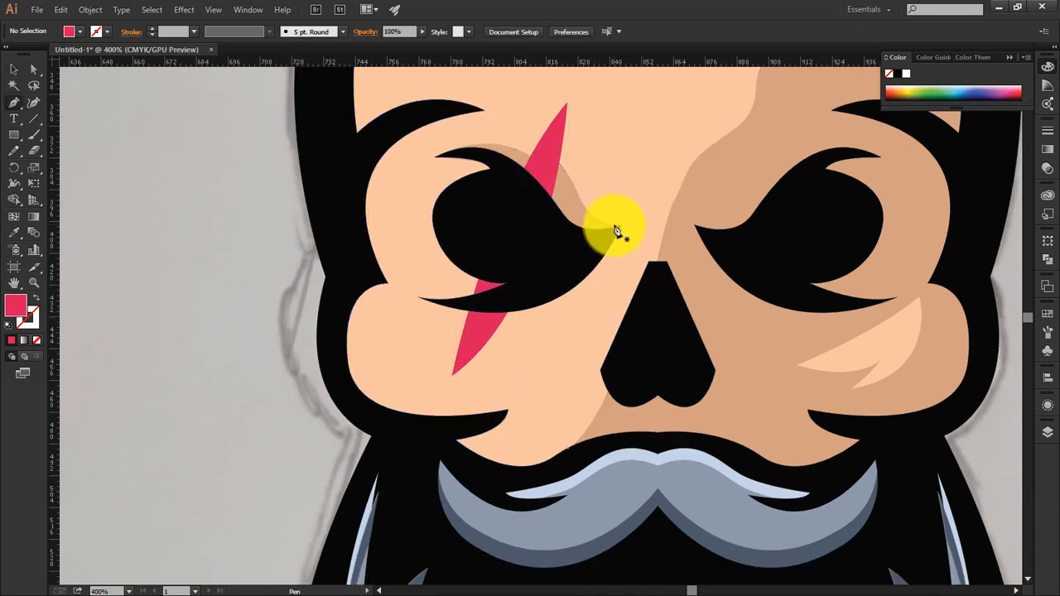
{"action": "left_click", "coordinate": [618, 225]}
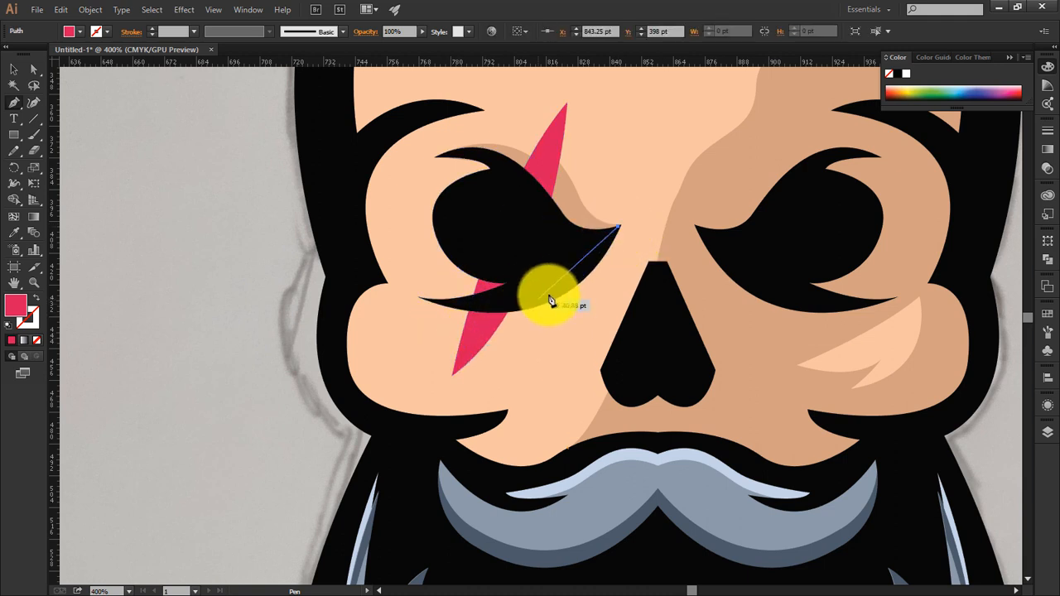
{"action": "left_click_drag", "start_coordinate": [464, 315], "coordinate": [566, 321]}
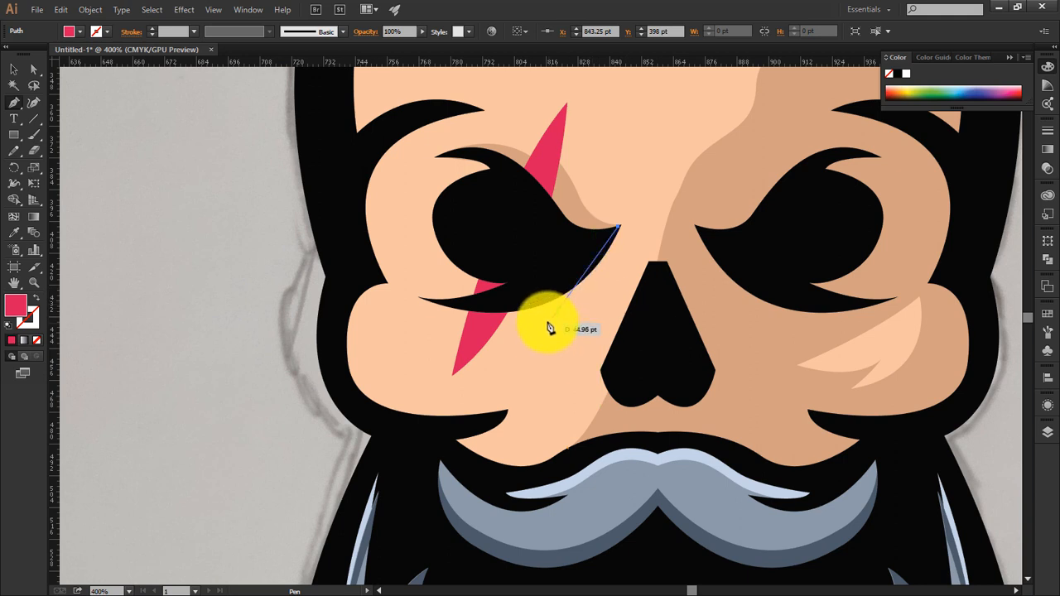
{"action": "left_click_drag", "start_coordinate": [489, 348], "coordinate": [530, 348]}
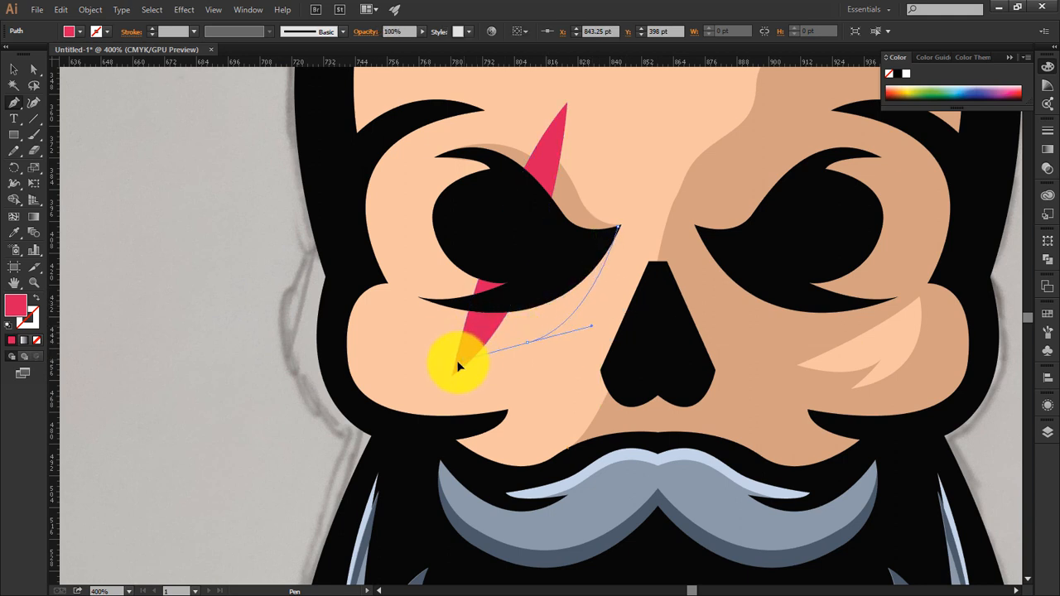
{"action": "left_click_drag", "start_coordinate": [460, 365], "coordinate": [517, 327]}
{"action": "left_click_drag", "start_coordinate": [417, 295], "coordinate": [478, 321]}
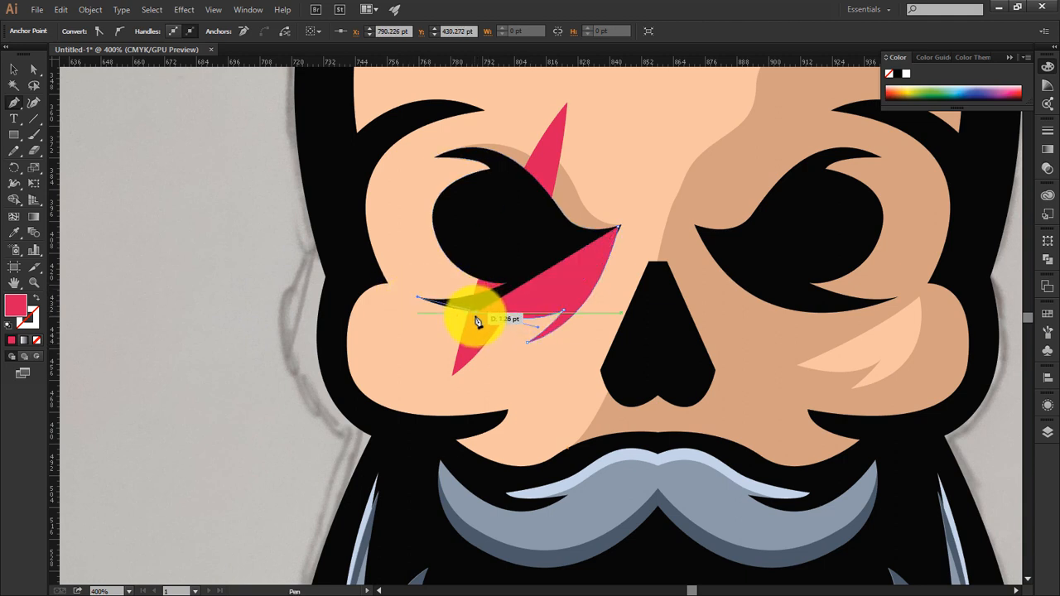
{"action": "left_click", "coordinate": [592, 239]}
Fill the under-eye highlight with the off-white colour of the forehead highlight.
{"action": "key", "text": "i"}
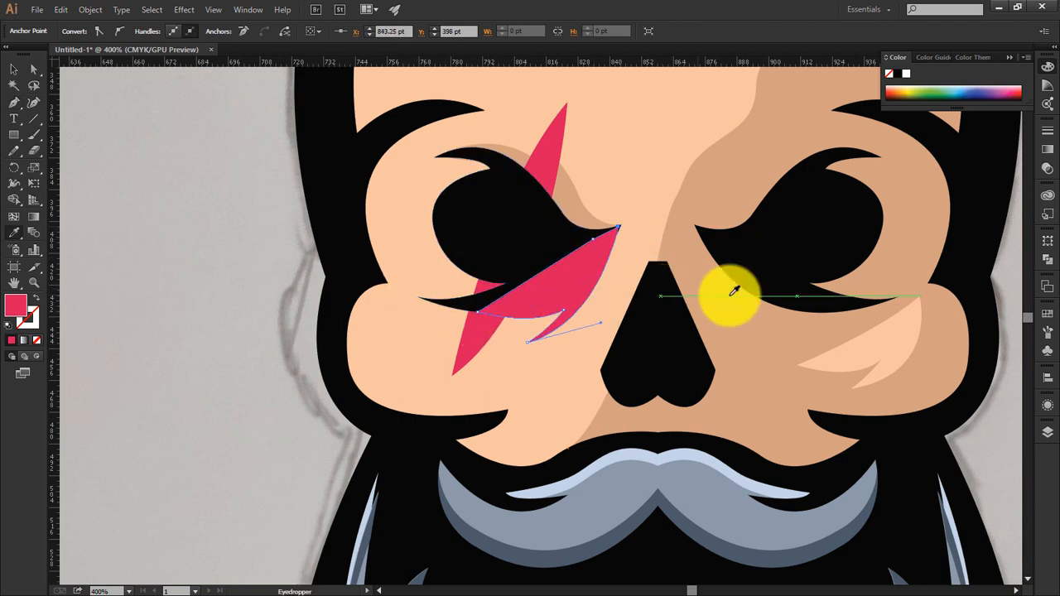
{"action": "left_click", "coordinate": [864, 348]}
{"action": "scroll", "coordinate": [580, 265], "scroll_direction": "up", "scroll_amount": 3}
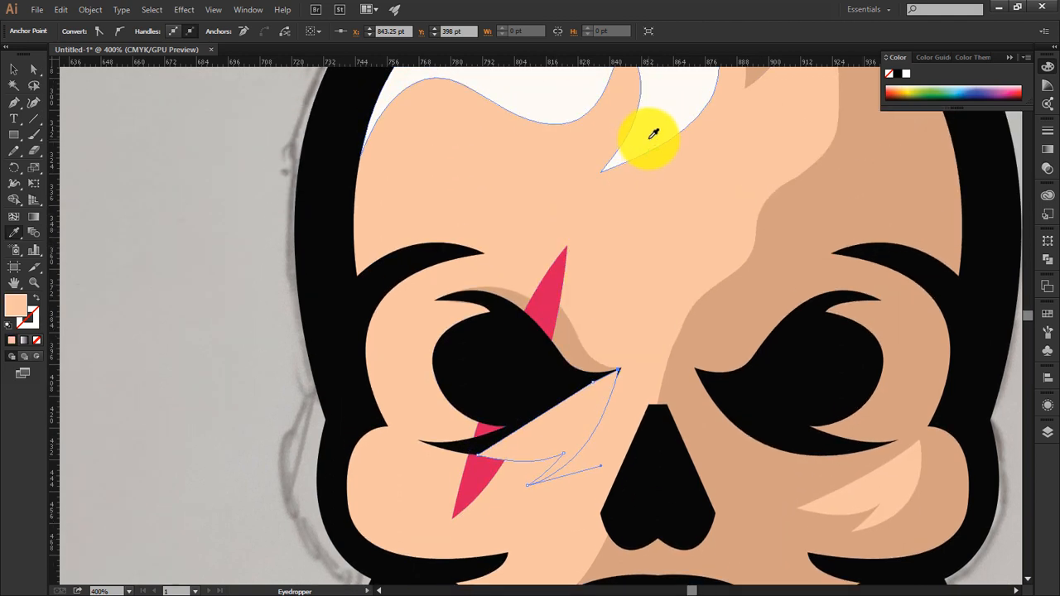
{"action": "left_click", "coordinate": [631, 147]}
{"action": "left_click", "coordinate": [11, 72]}
Bring the red scar and the black eye socket together to the front, above the off-white highlight.
{"action": "left_click", "coordinate": [515, 300], "text": "shift"}
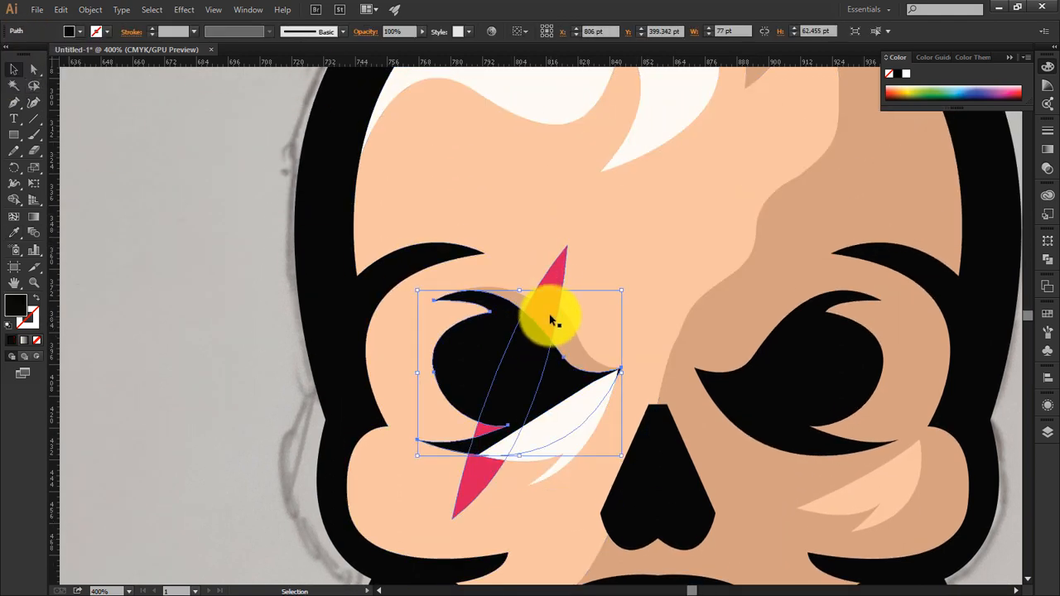
{"action": "left_click", "coordinate": [549, 315], "text": "shift"}
{"action": "right_click", "coordinate": [531, 384]}
{"action": "mouse_move", "coordinate": [570, 553]}
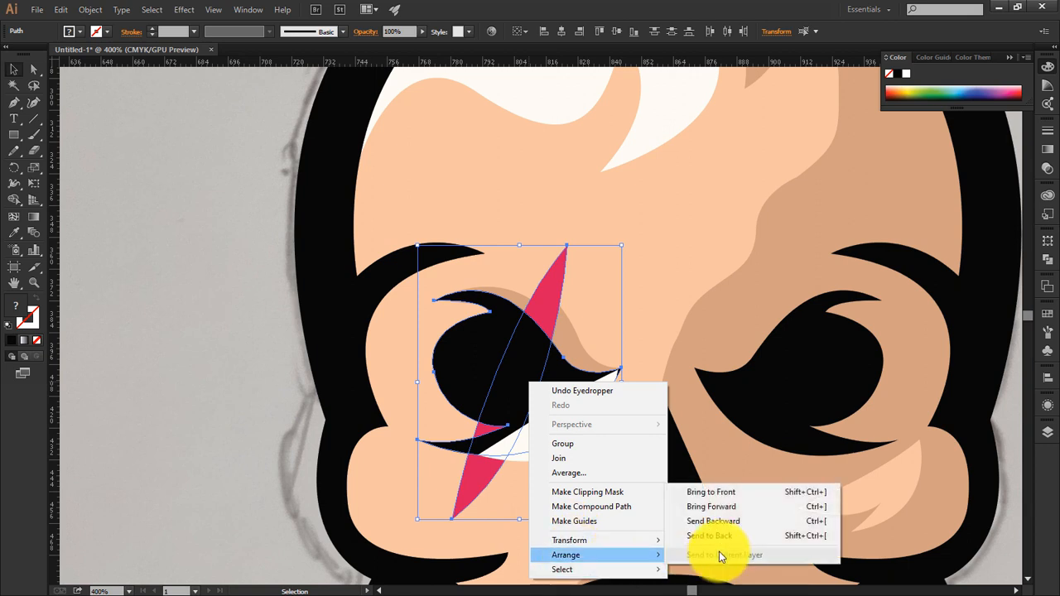
{"action": "left_click", "coordinate": [706, 491]}
{"action": "left_click", "coordinate": [210, 288]}
Delete the grey sketch reference image behind the skull illustration.
{"action": "key", "text": "ctrl+0"}
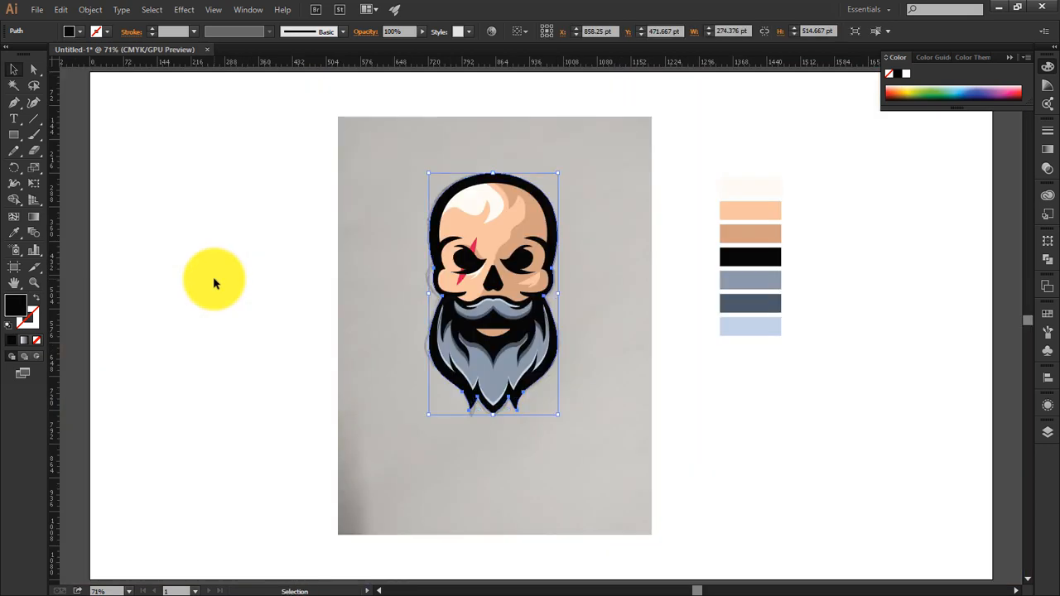
{"action": "left_click", "coordinate": [478, 498]}
{"action": "left_click", "coordinate": [277, 392]}
{"action": "left_click_drag", "start_coordinate": [258, 450], "coordinate": [523, 506]}
{"action": "key", "text": "Delete"}
Make two vertically offset copies of the tan mouth shape beside the head and trim them with Shape Builder to a thin lower crescent.
{"action": "key", "text": "ctrl+plus"}
{"action": "key", "text": "ctrl+plus"}
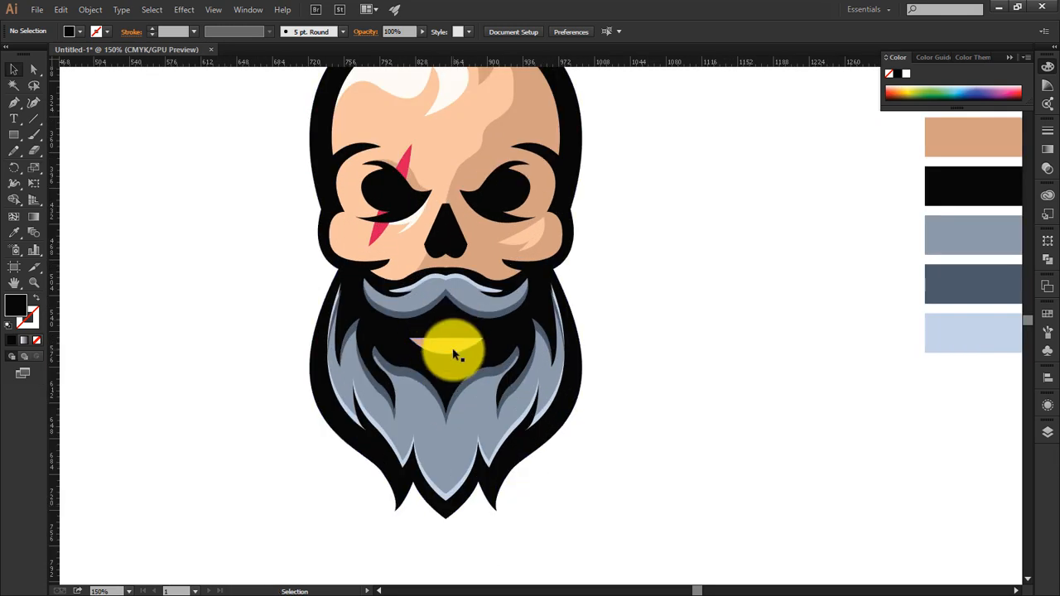
{"action": "left_click_drag", "start_coordinate": [455, 346], "coordinate": [684, 346]}
{"action": "mouse_move", "coordinate": [674, 294]}
{"action": "left_mouse_down"}
{"action": "mouse_move", "coordinate": [691, 372]}
{"action": "mouse_move", "coordinate": [677, 310]}
{"action": "left_mouse_up"}
{"action": "left_click", "coordinate": [14, 199]}
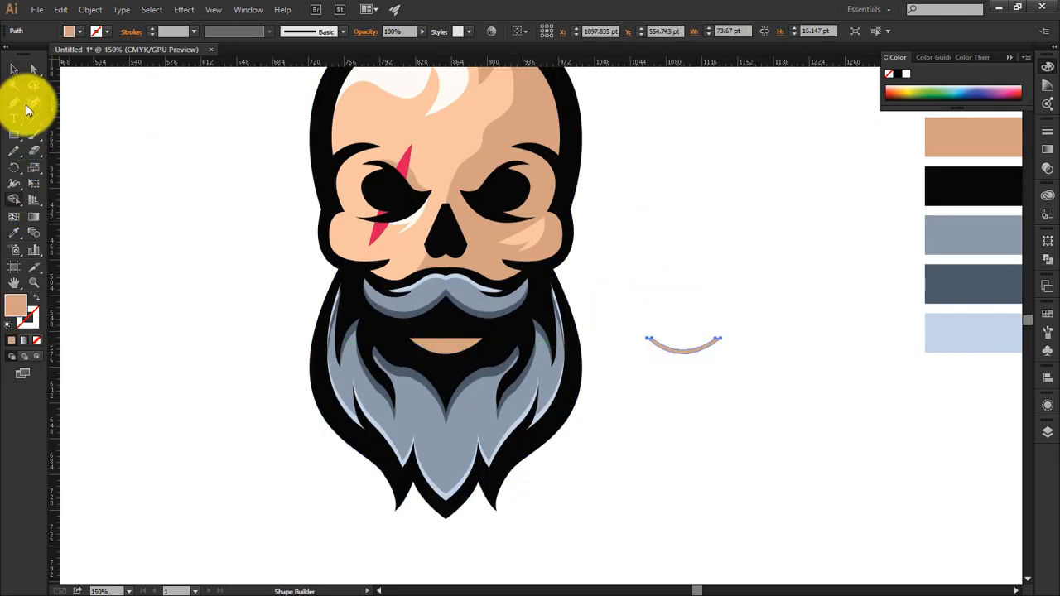
{"action": "left_click", "coordinate": [13, 68]}
Place the thin crescent on the mouth's lower edge and fill it with the light peach skin colour.
{"action": "key", "text": "i"}
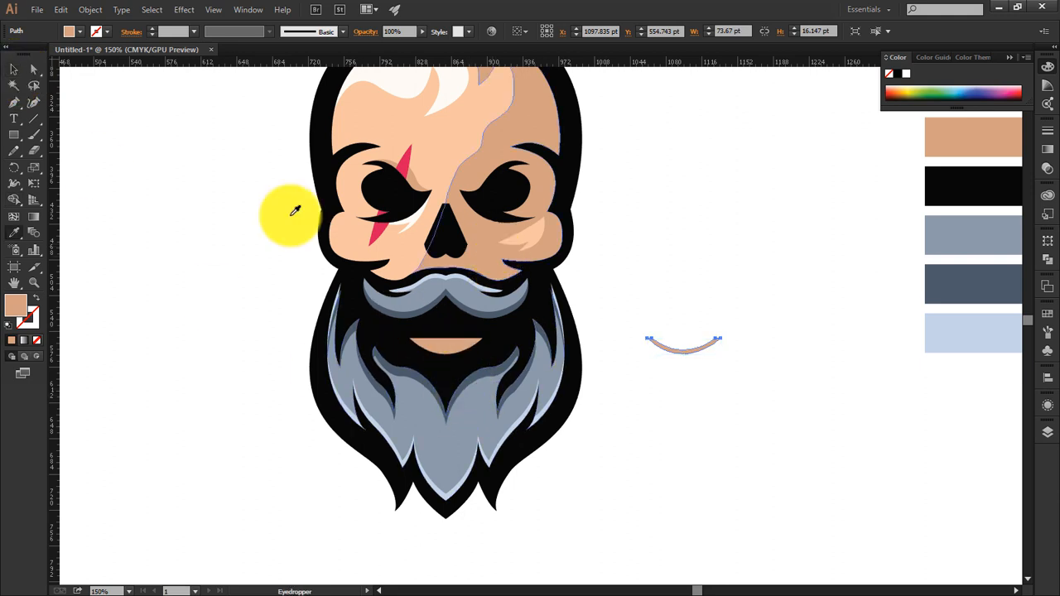
{"action": "left_click", "coordinate": [15, 73]}
{"action": "left_click", "coordinate": [224, 240]}
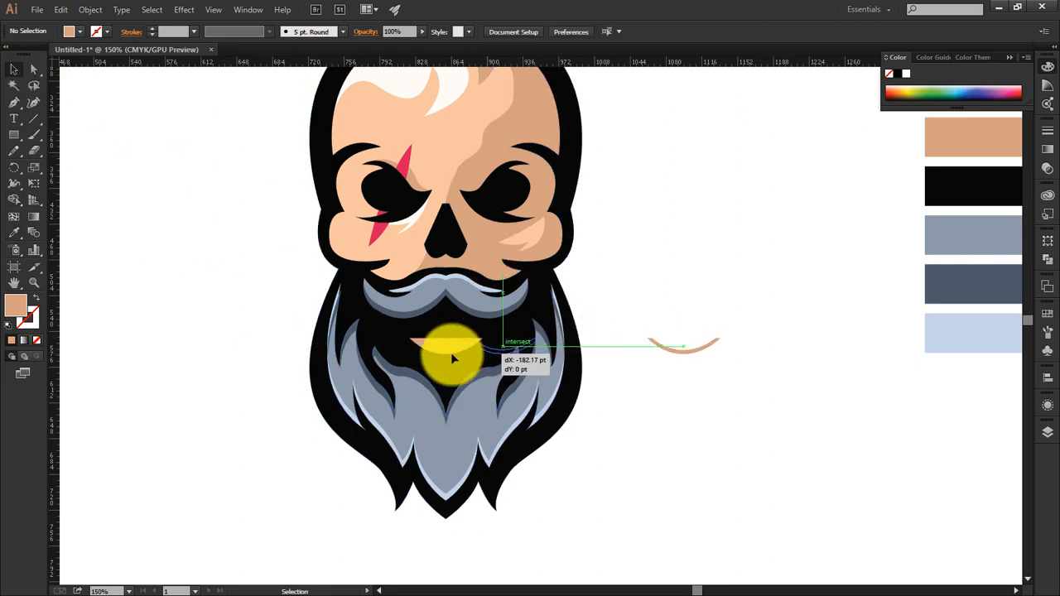
{"action": "left_click_drag", "start_coordinate": [432, 359], "coordinate": [434, 357]}
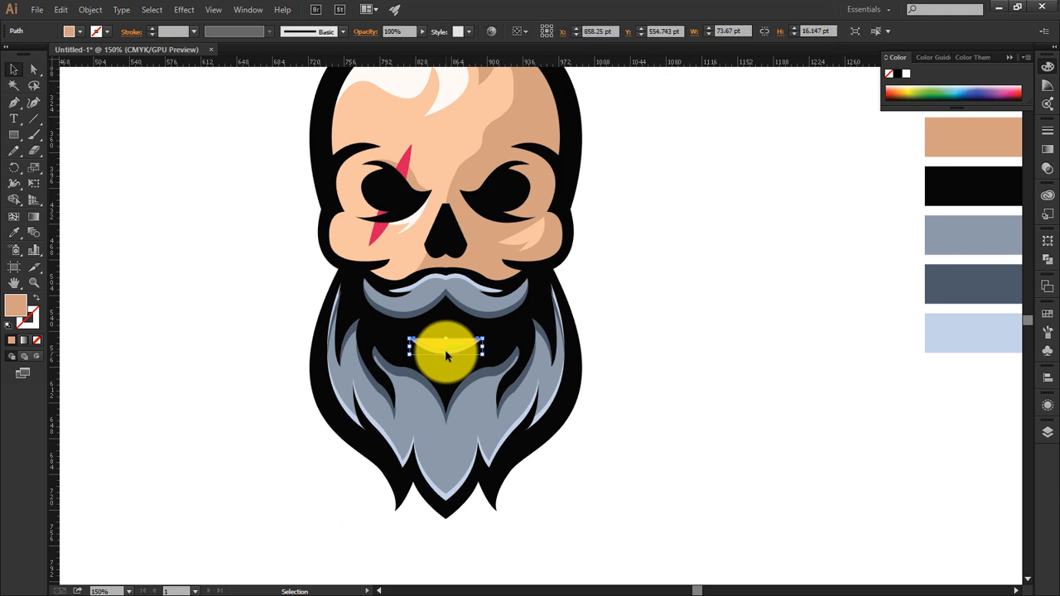
{"action": "key", "text": "i"}
{"action": "left_click", "coordinate": [341, 231]}
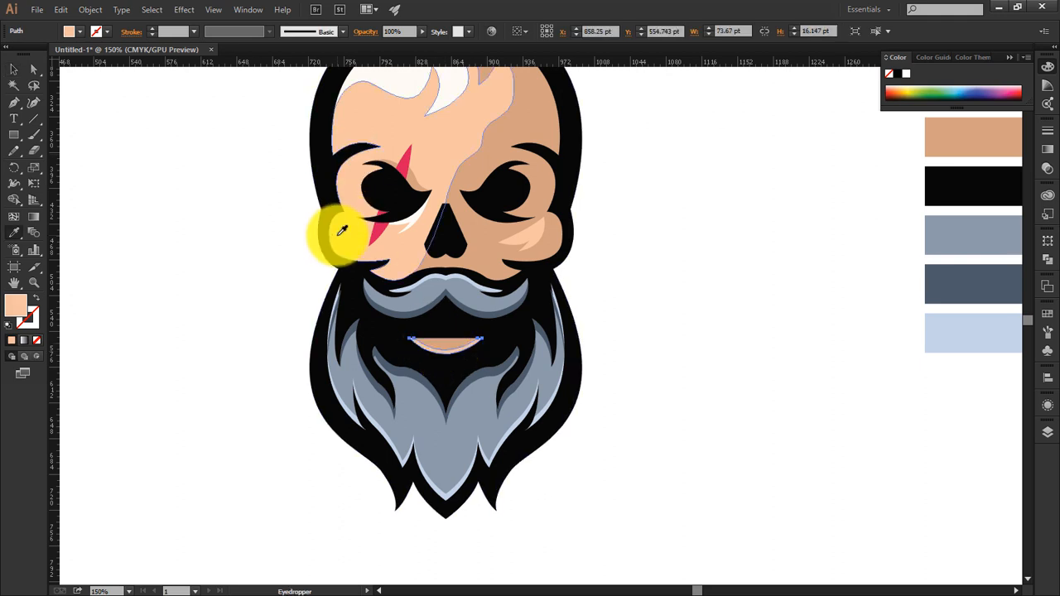
{"action": "key", "text": "v"}
{"action": "left_click", "coordinate": [619, 361]}
Select all the shapes of the skull illustration, leaving out the colour palette swatches.
{"action": "key", "text": "ctrl+0"}
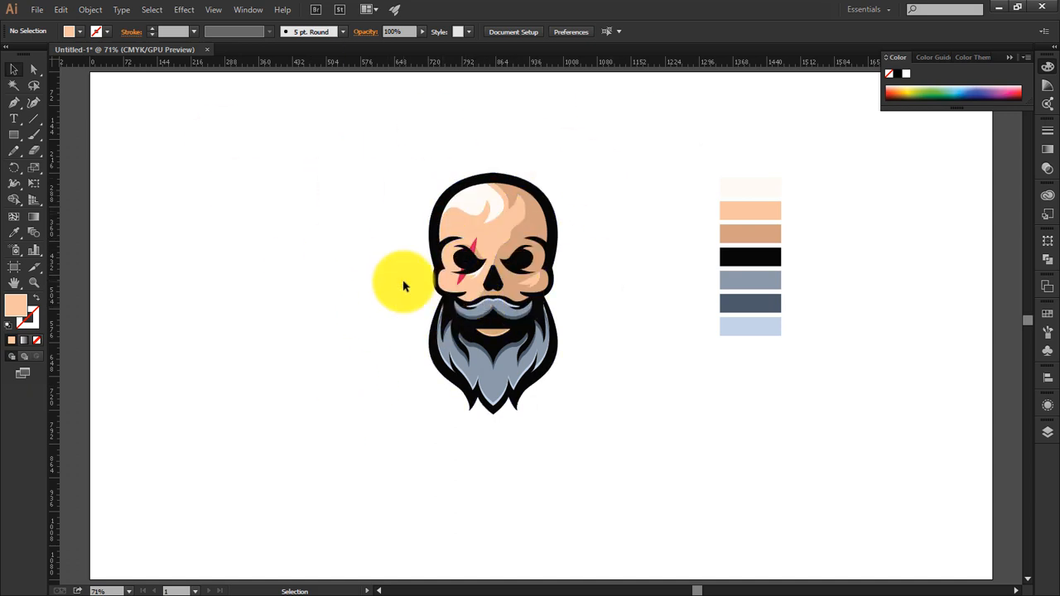
{"action": "key", "text": "a"}
{"action": "left_click_drag", "start_coordinate": [393, 171], "coordinate": [649, 431]}
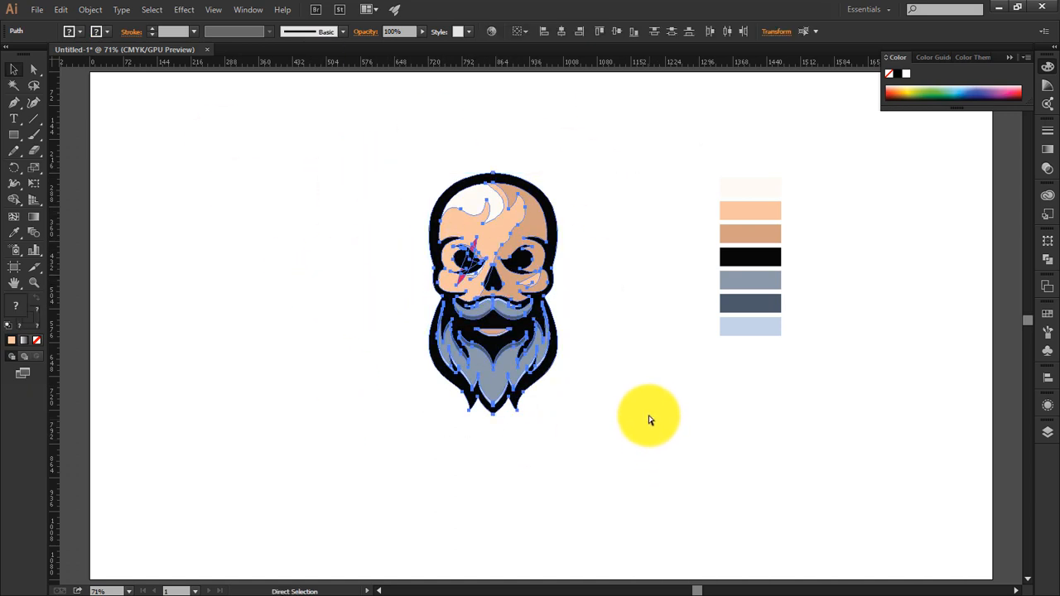
{"action": "left_click", "coordinate": [612, 331]}
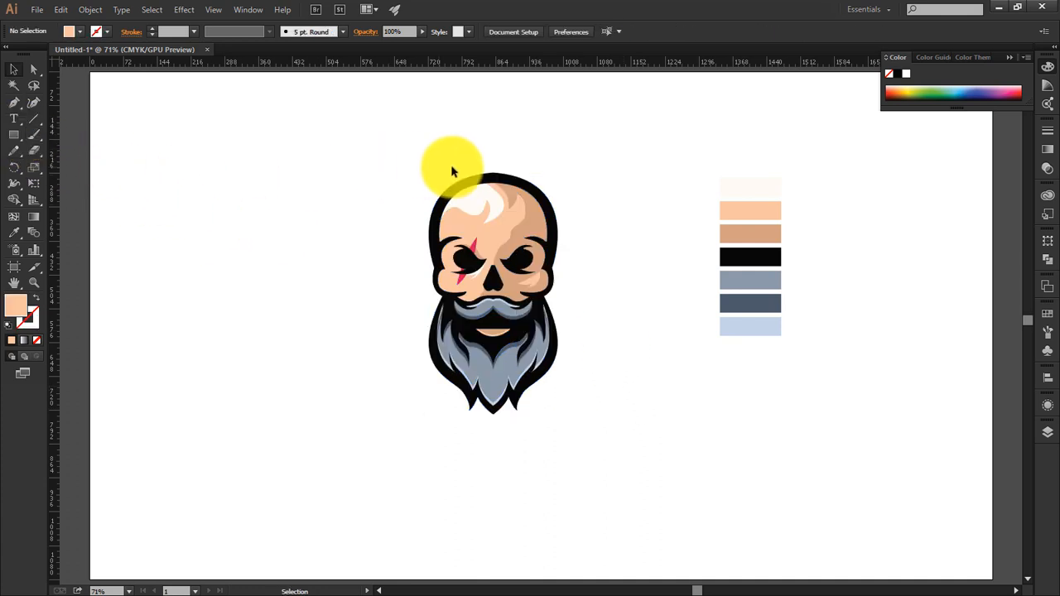
{"action": "key", "text": "ctrl+a"}
{"action": "key", "text": "v"}
{"action": "left_click", "coordinate": [452, 177]}
{"action": "left_click", "coordinate": [453, 187]}
{"action": "left_click_drag", "start_coordinate": [399, 149], "coordinate": [603, 440]}
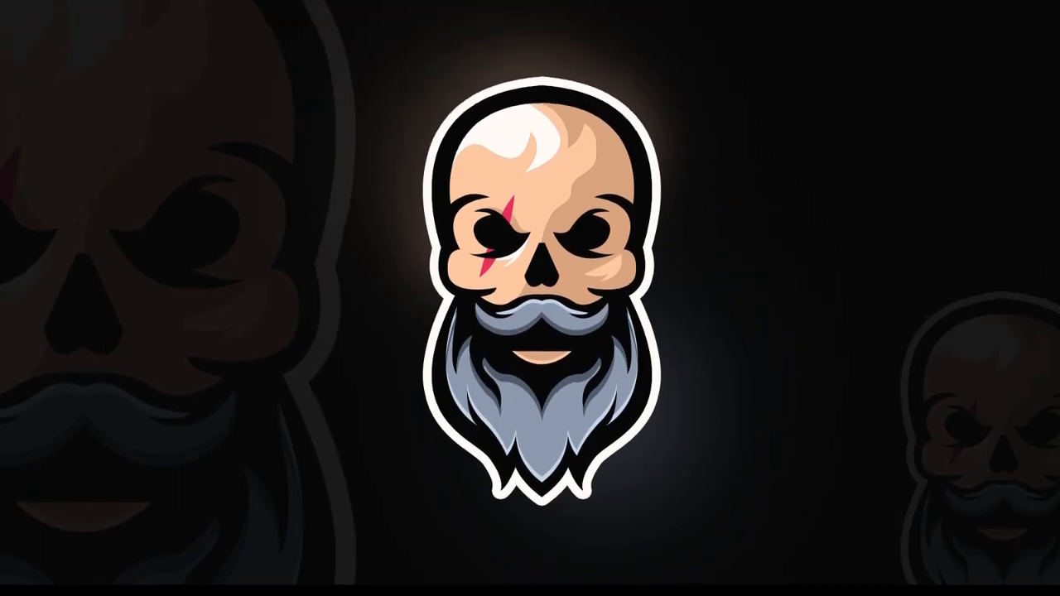